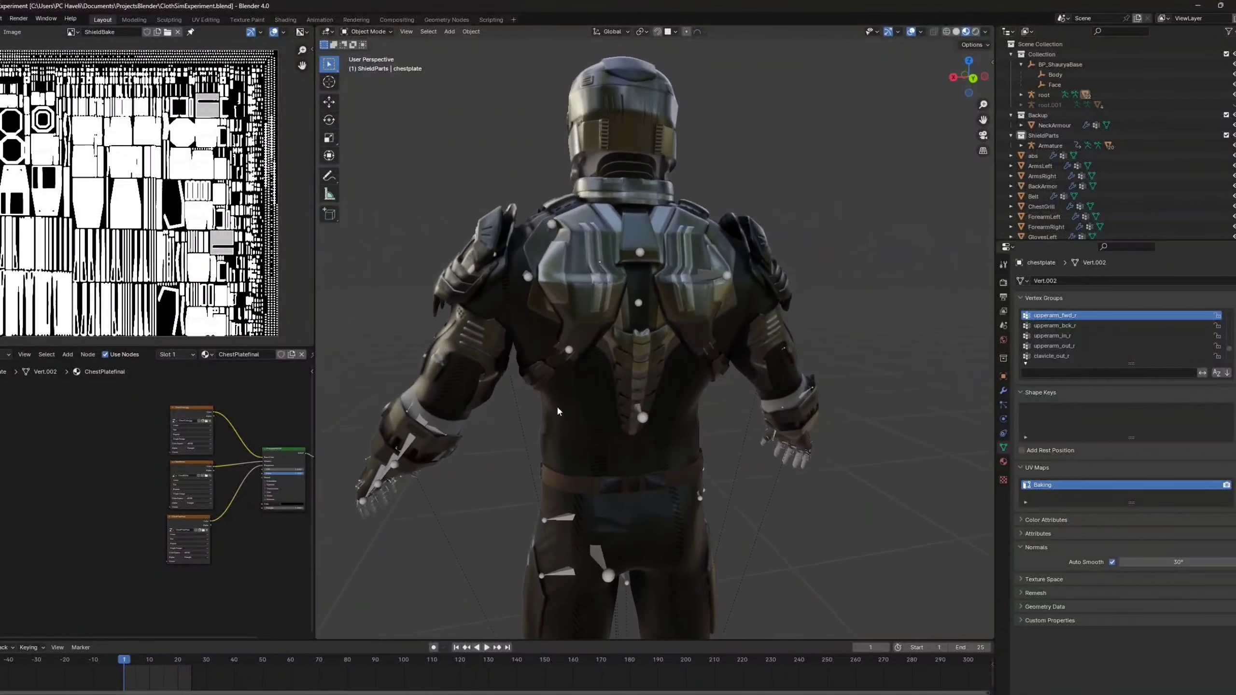
Step: Examine the fully armoured character from all sides, including the helmet, chest, arms, abdomen and legs
scroll(591, 394, "up", 4)
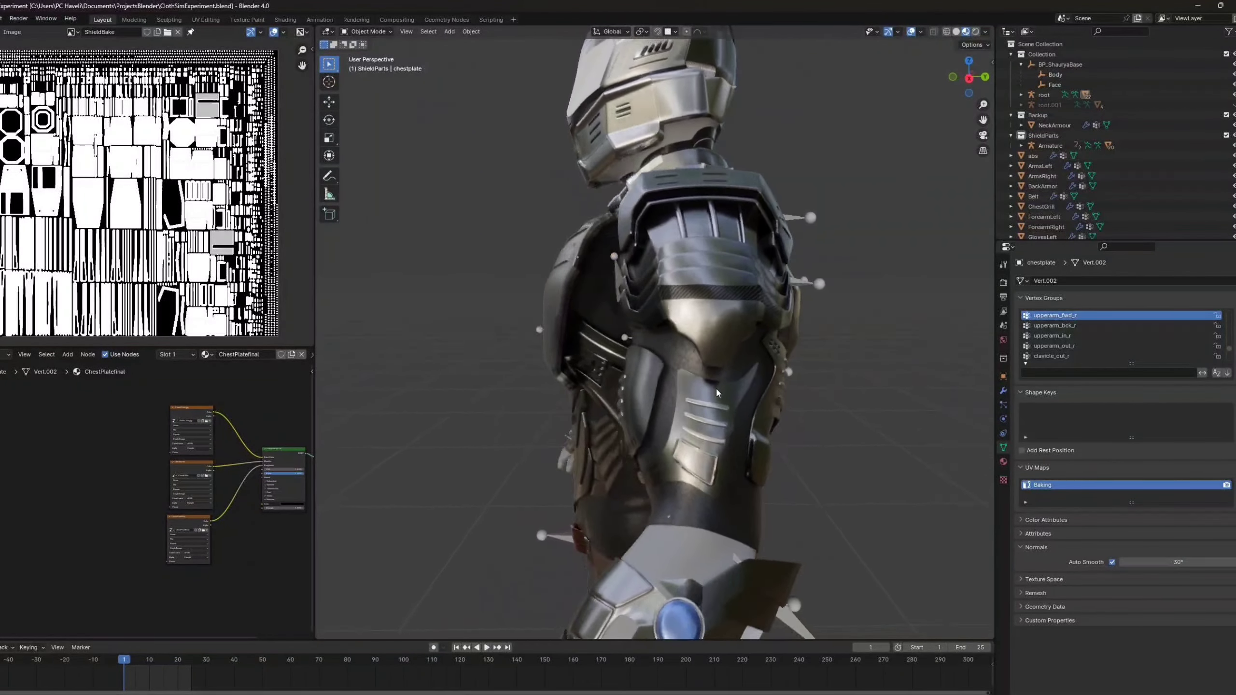
scroll(720, 455, "up", 4)
scroll(716, 451, "down", 4)
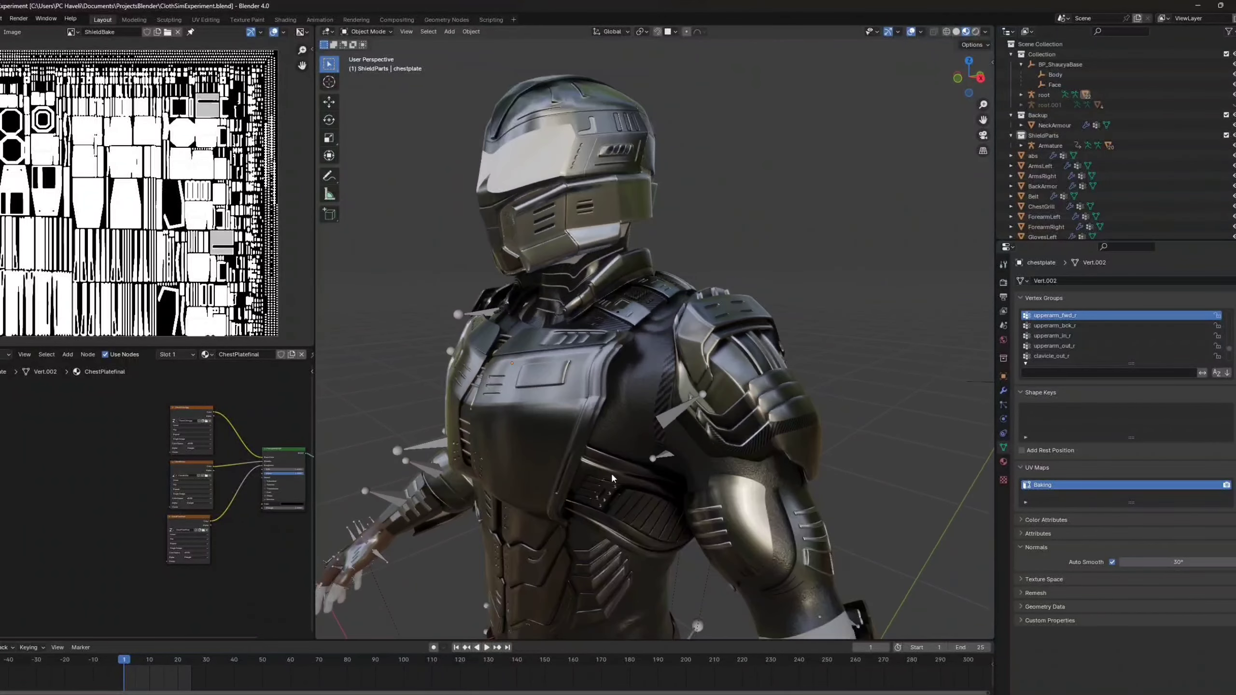
scroll(701, 351, "up", 3)
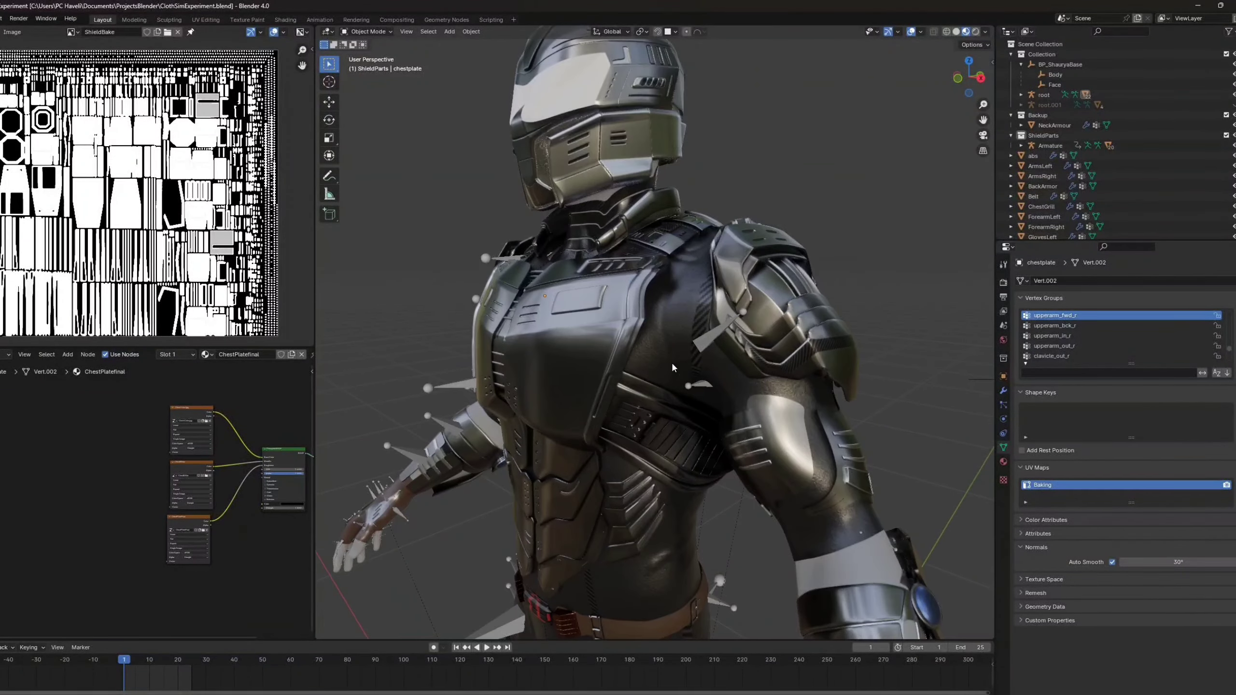
scroll(537, 415, "down", 2)
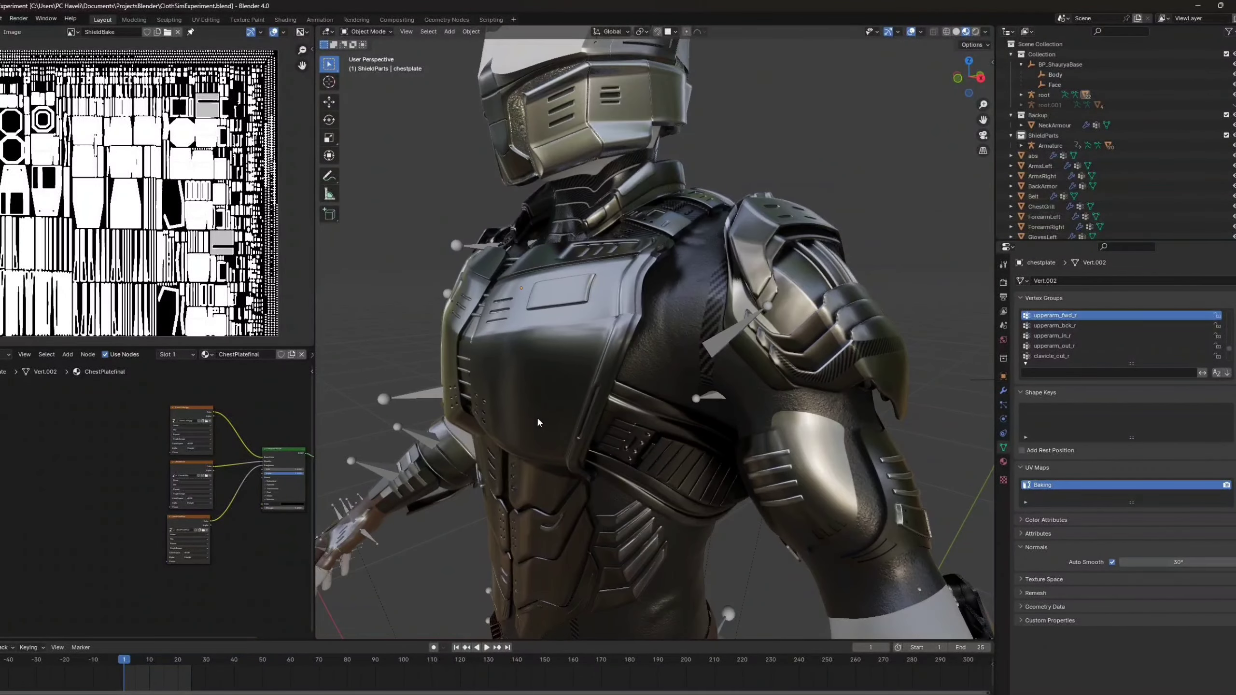
scroll(573, 386, "down", 2)
scroll(641, 346, "up", 2)
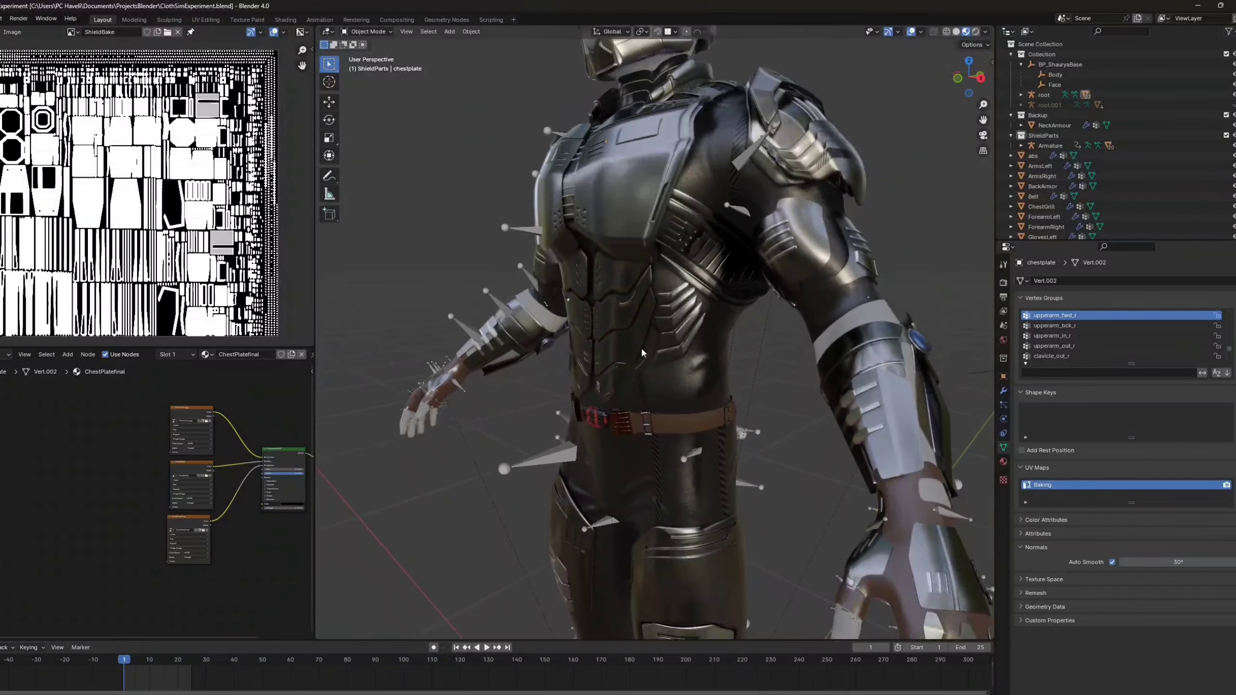
middle_click_drag(641, 346, 867, 354)
scroll(650, 271, "up", 2)
scroll(651, 275, "down", 4)
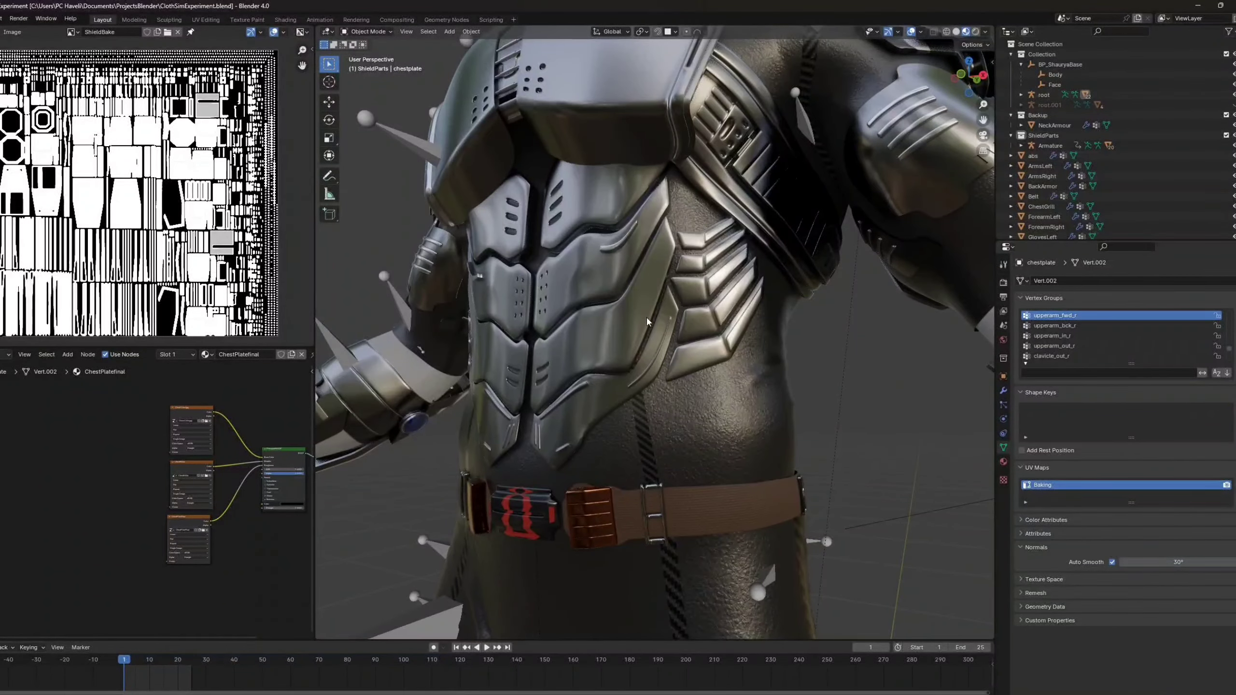
middle_click_drag(612, 363, 673, 528)
middle_click_drag(673, 529, 669, 456, "shift")
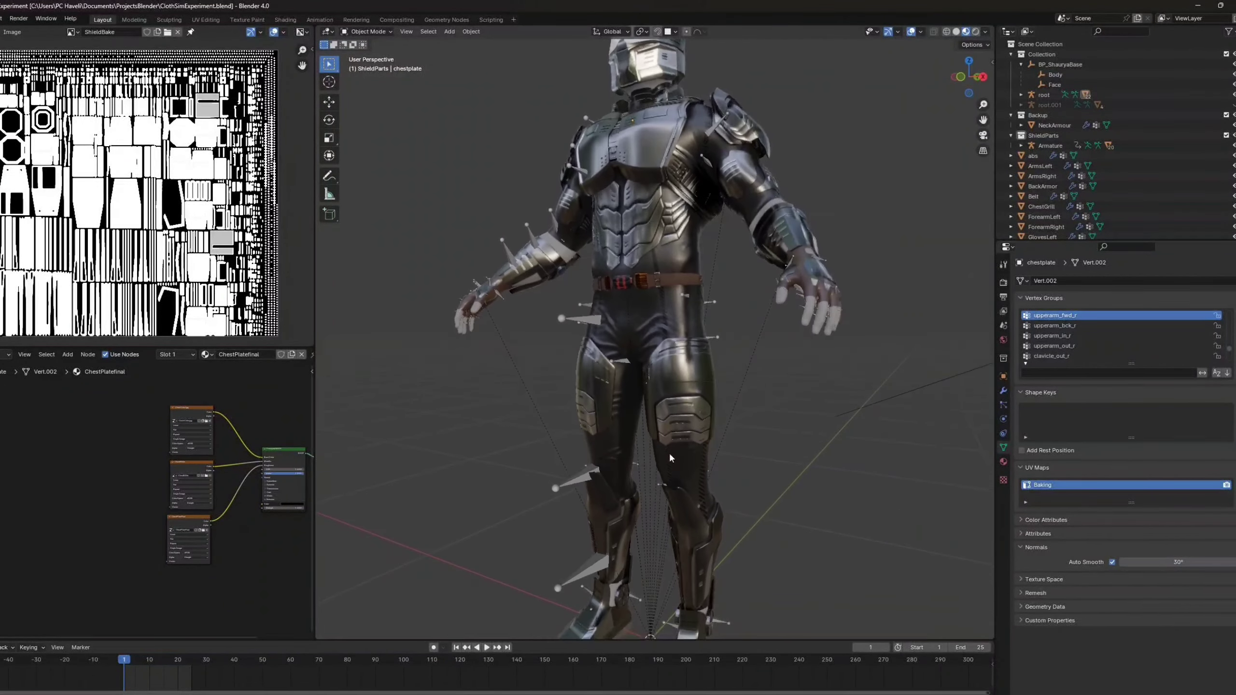
middle_click_drag(641, 292, 559, 458, "shift")
scroll(642, 419, "up", 3)
scroll(638, 446, "up", 2)
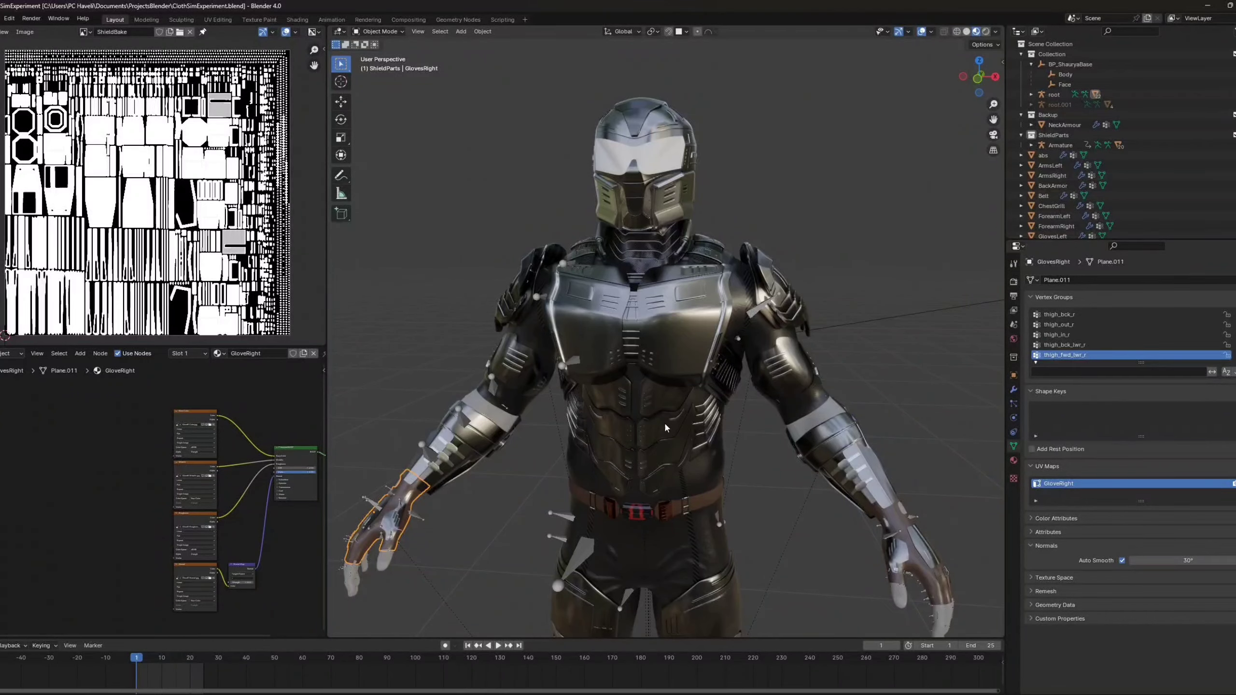
Step: Select the left thigh armour and inspect its dense mesh topology in Edit Mode, then return to Object Mode
scroll(662, 437, "up", 6)
scroll(596, 346, "down", 3)
scroll(656, 355, "up", 2)
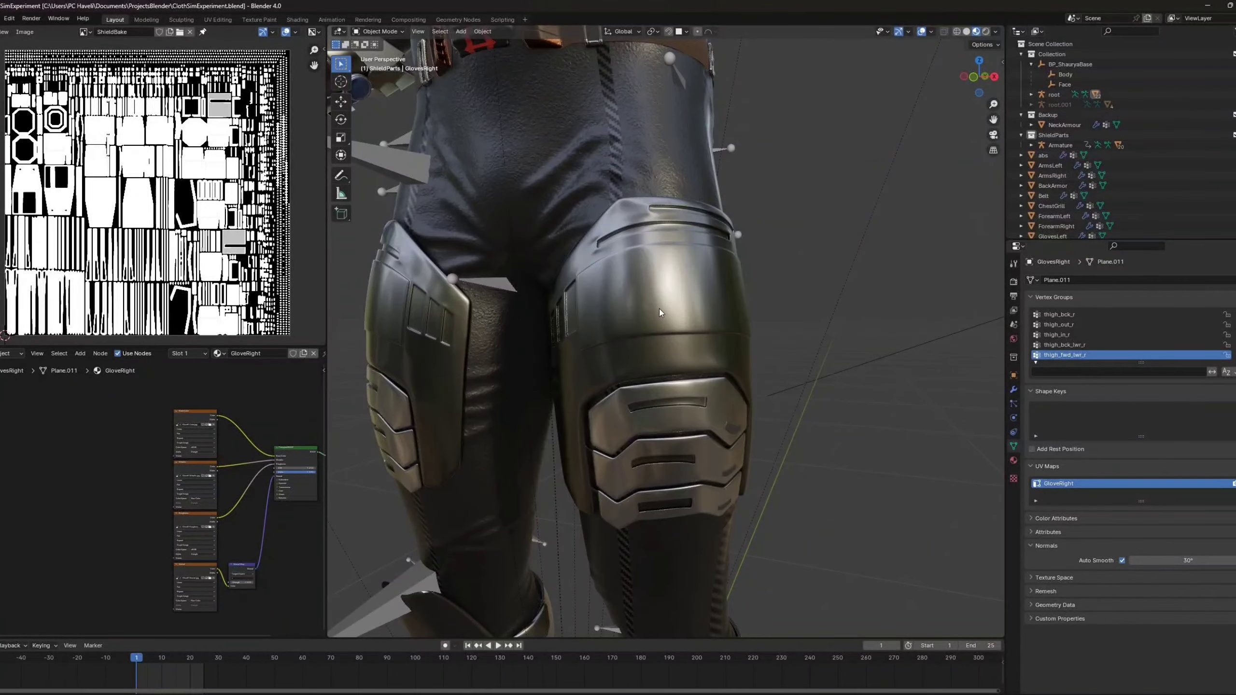
left_click(659, 309)
scroll(667, 320, "down", 3)
scroll(623, 341, "up", 4)
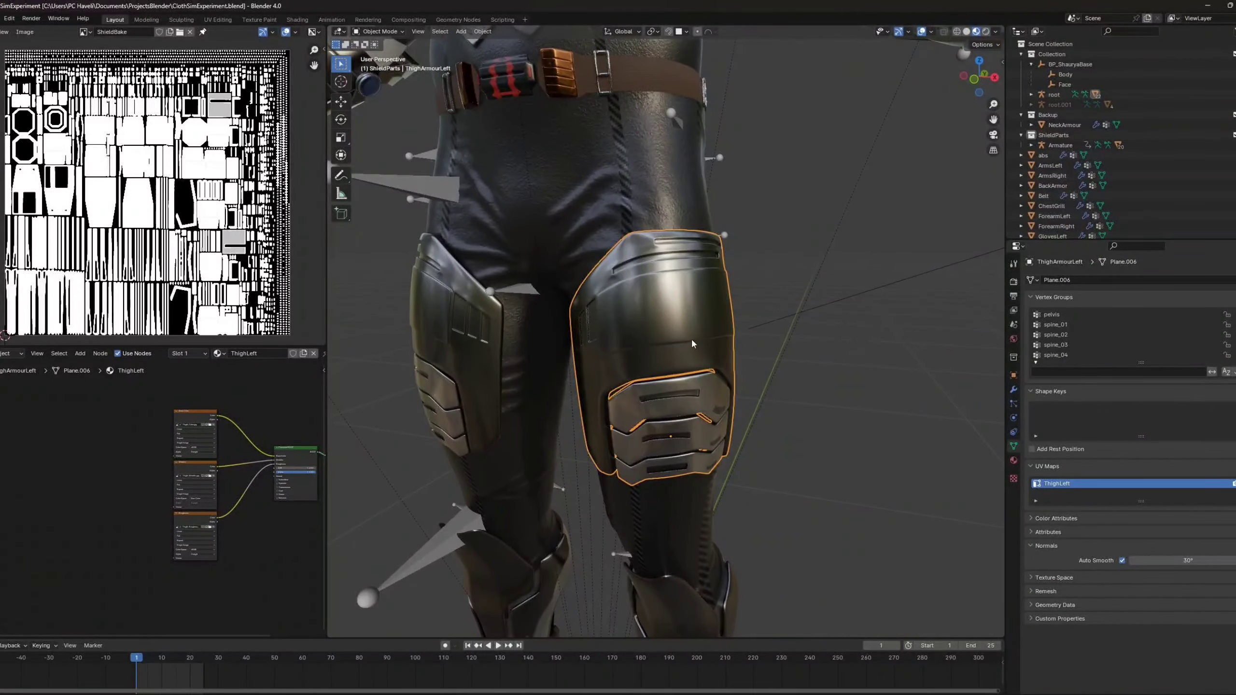
key("Tab")
scroll(701, 380, "up", 3)
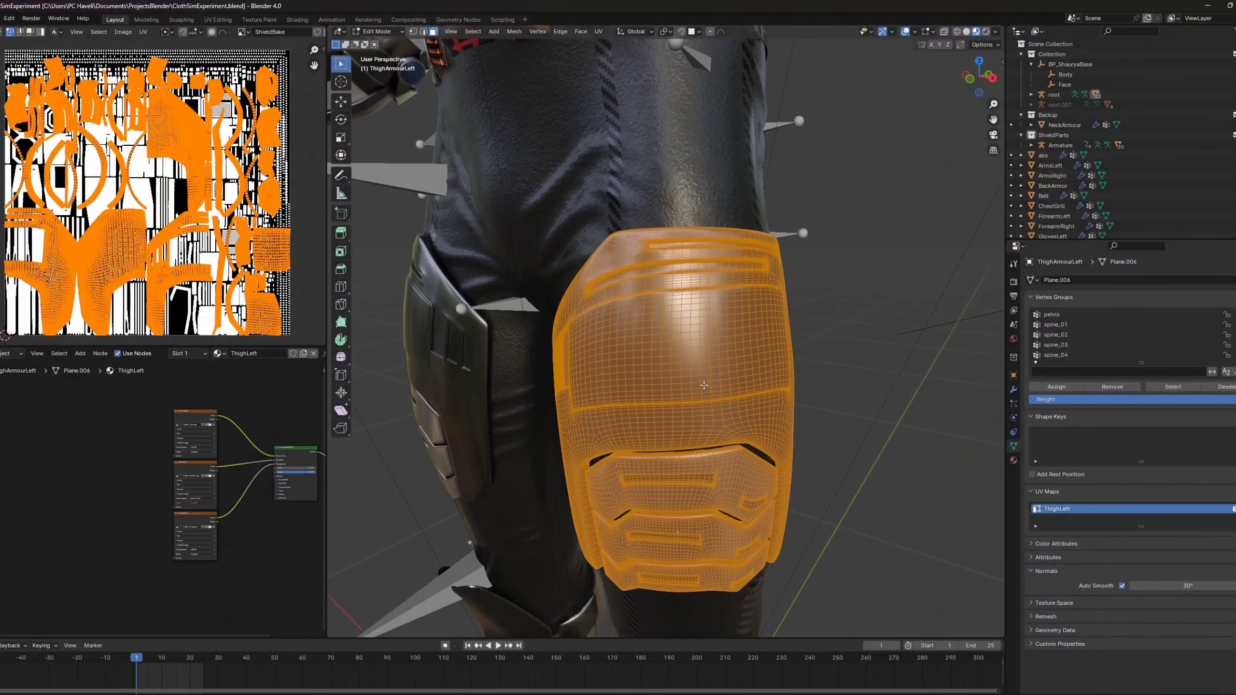
left_click(810, 356)
scroll(543, 303, "up", 3)
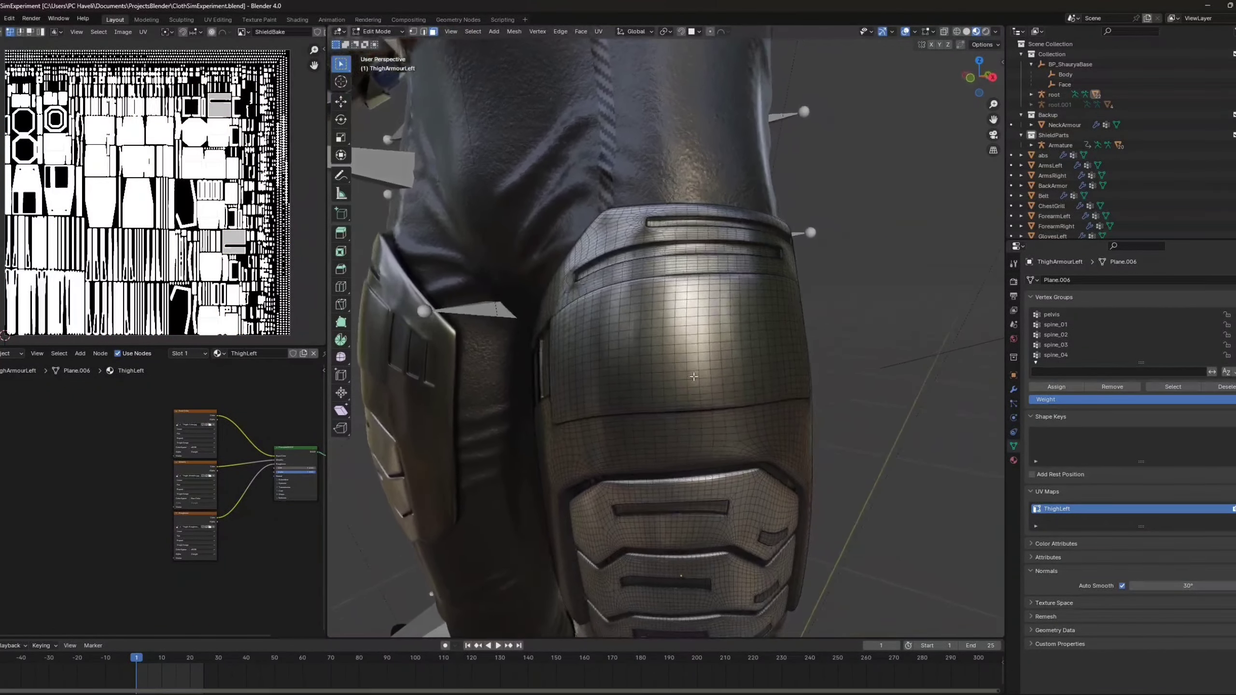
scroll(671, 384, "down", 5)
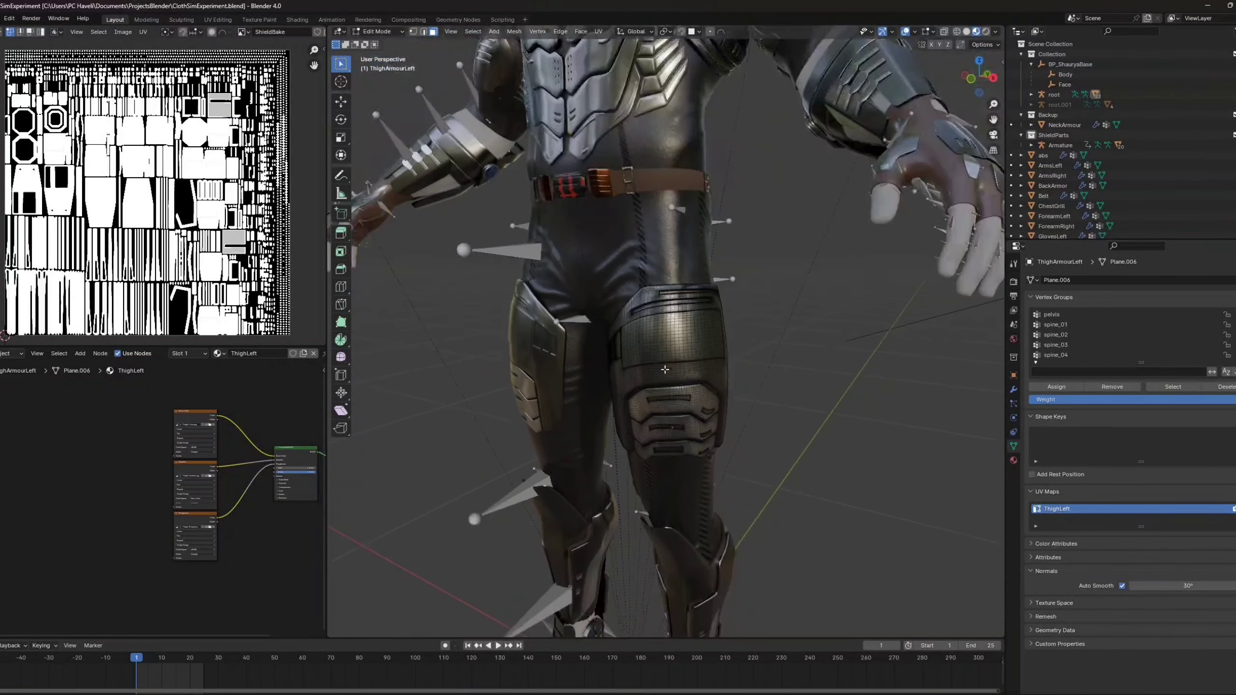
scroll(714, 298, "up", 2)
scroll(642, 358, "down", 3)
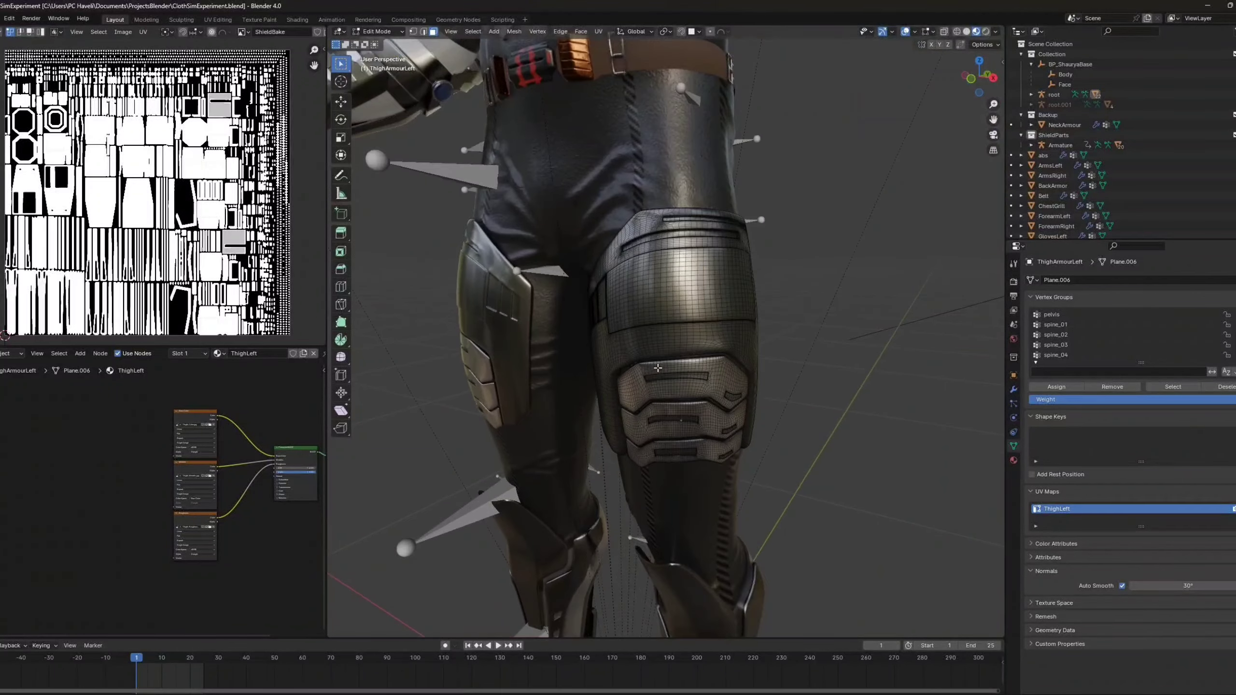
key("Tab")
Step: Examine the thigh plates, belt, torso and back armour on the character from several angles
middle_click_drag(663, 286, 700, 331, "shift")
scroll(860, 379, "up", 3)
middle_click_drag(861, 379, 952, 442)
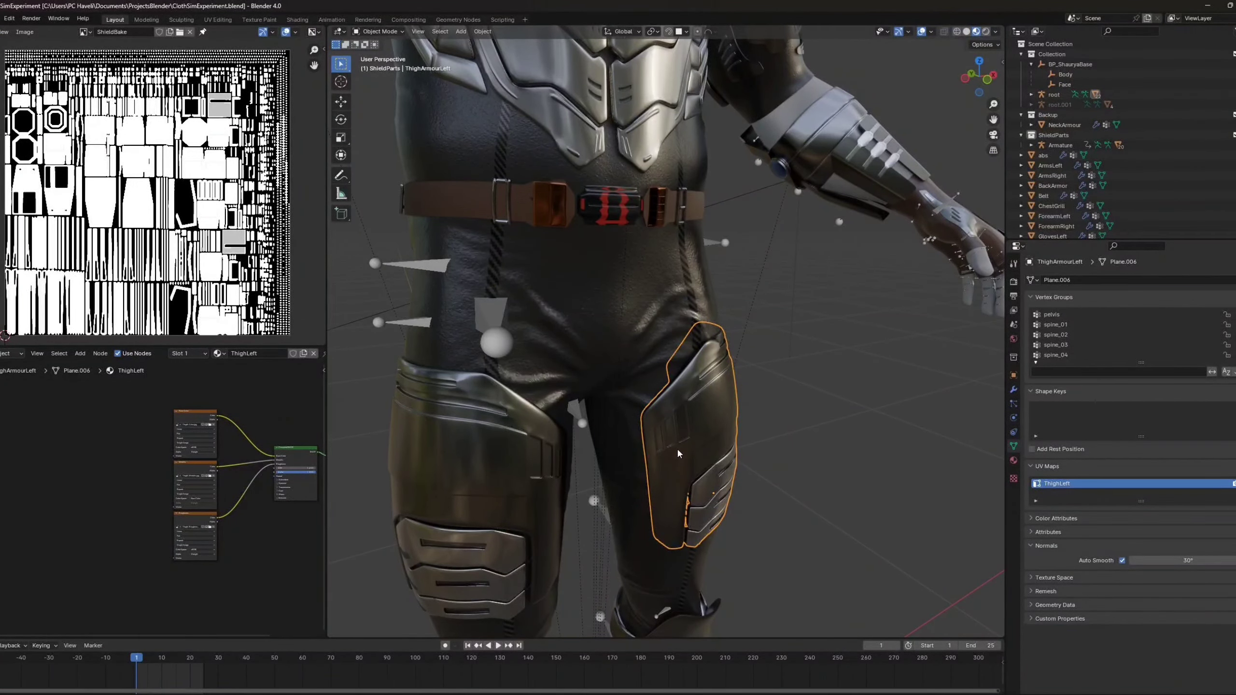
scroll(676, 449, "down", 3)
middle_click_drag(713, 407, 714, 394)
scroll(732, 456, "up", 2)
middle_click_drag(732, 456, 683, 448)
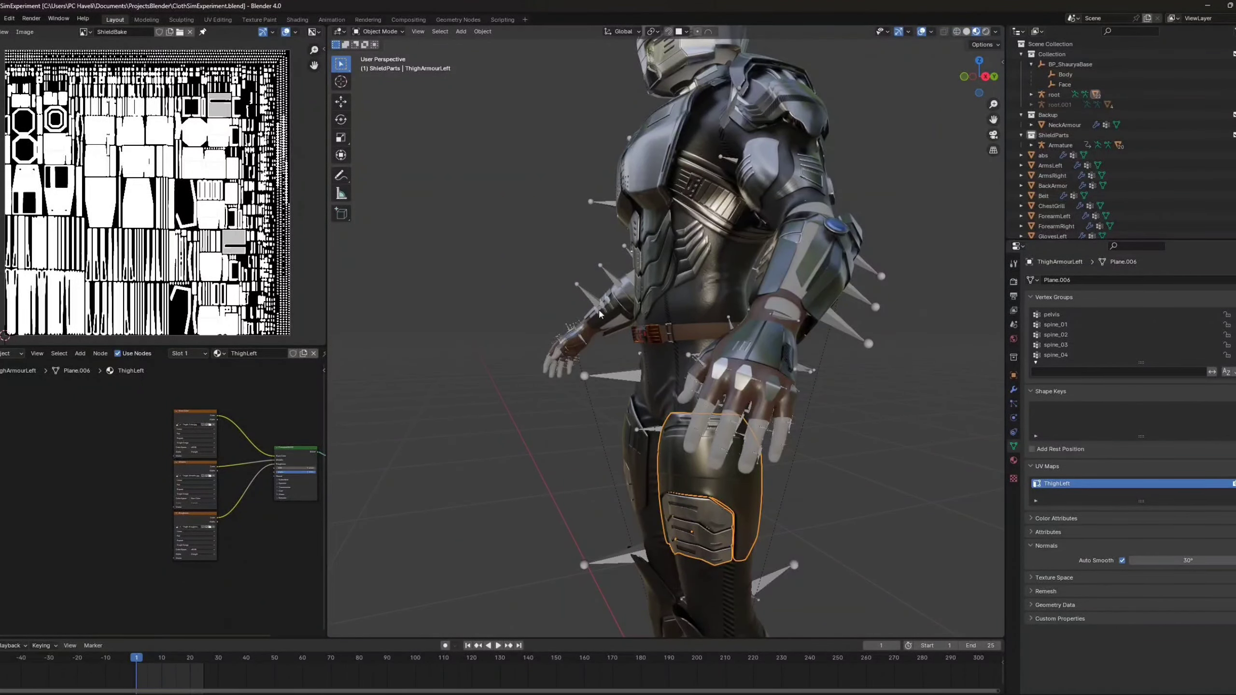
middle_click_drag(702, 336, 730, 416)
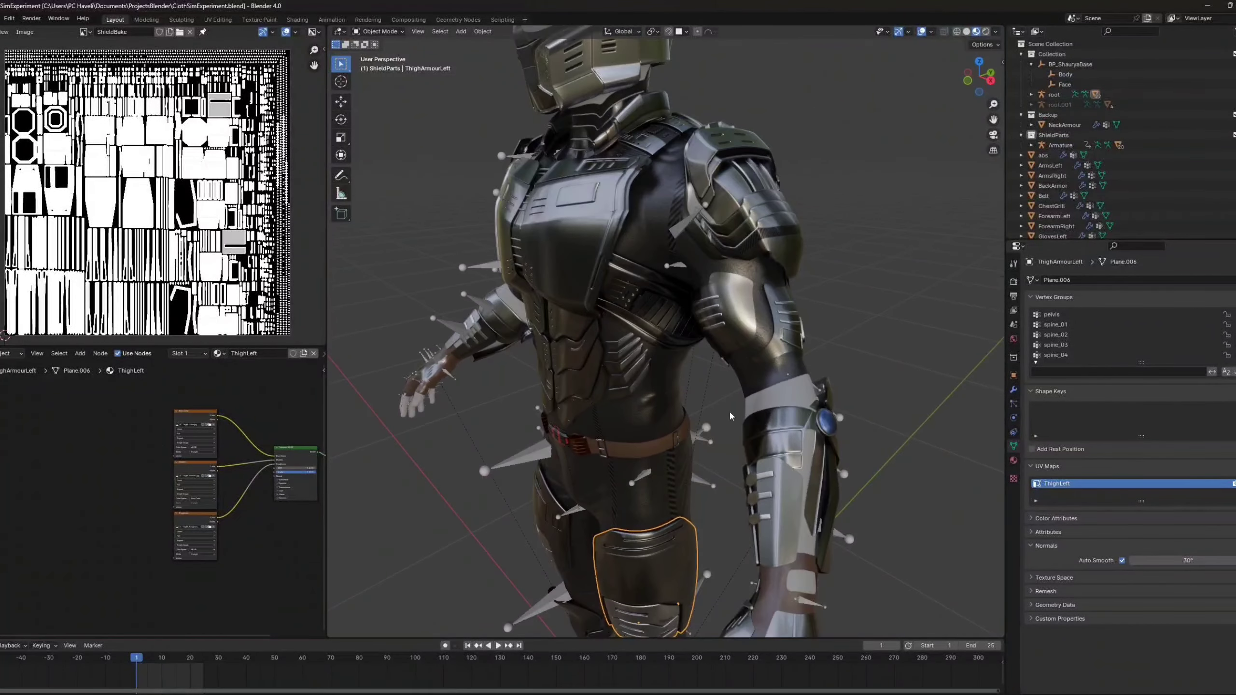
middle_click_drag(593, 383, 757, 396)
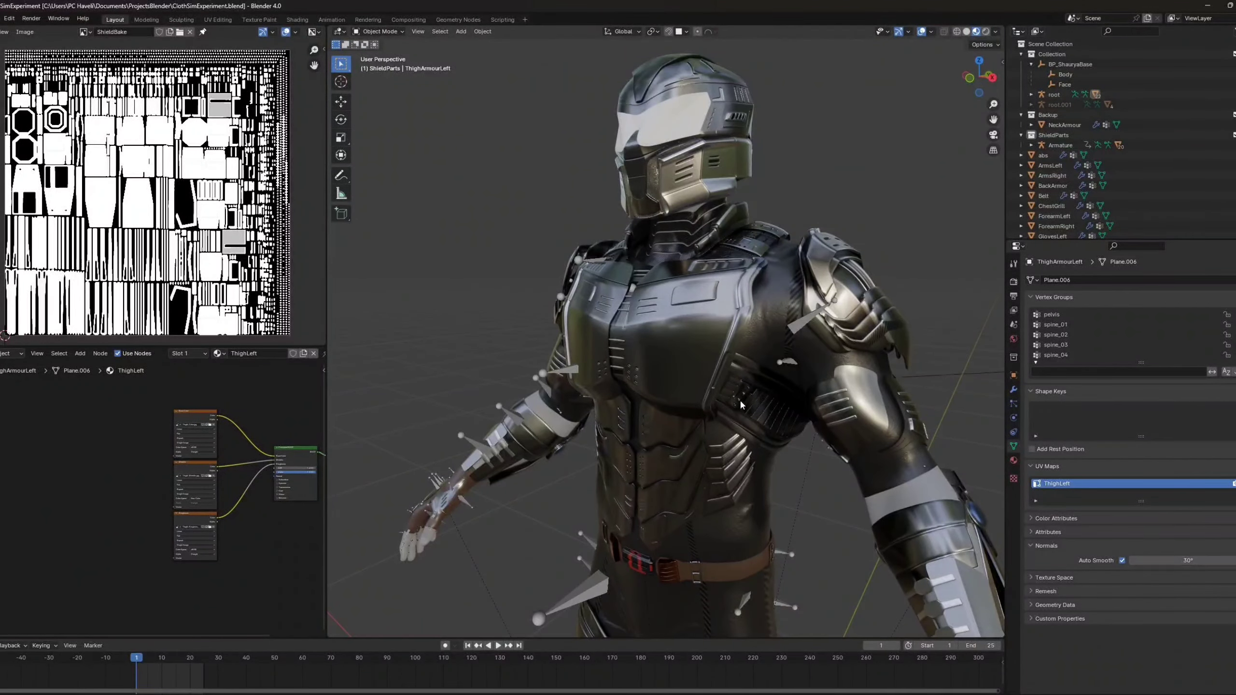
scroll(550, 376, "down", 3)
middle_click_drag(550, 375, 682, 369)
scroll(647, 331, "up", 3)
scroll(699, 360, "up", 2)
Step: Try to move the base shirt away from the body
left_click(686, 354)
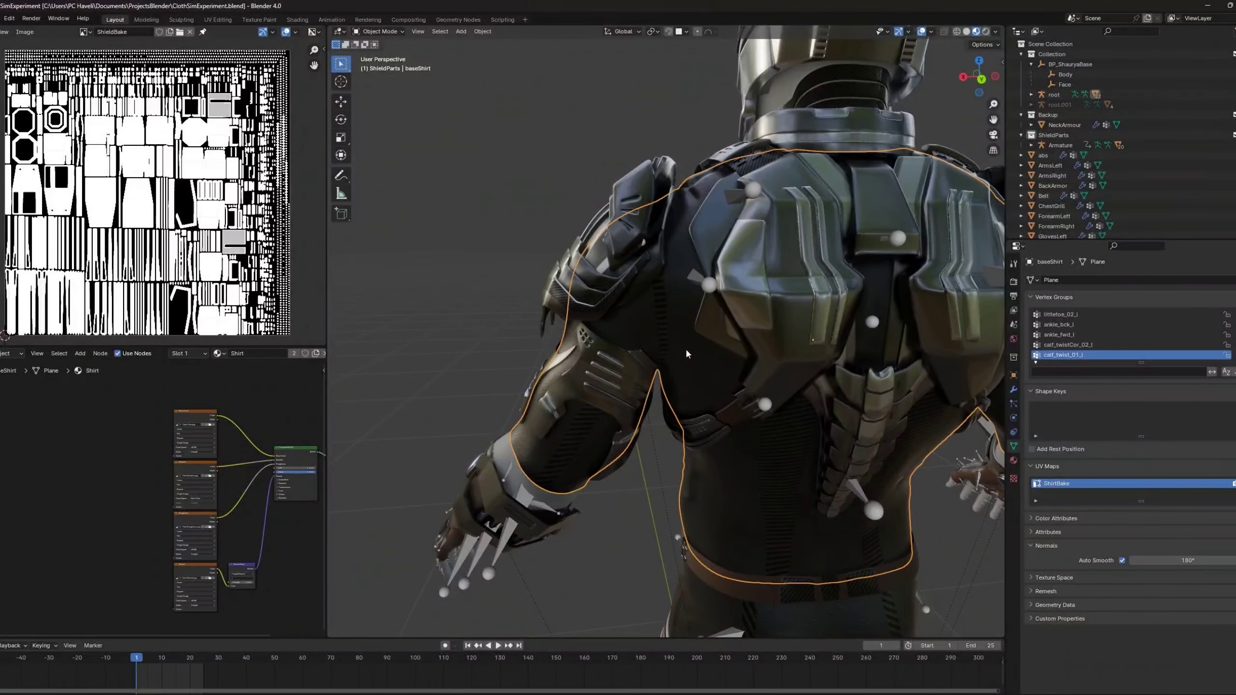
key("g")
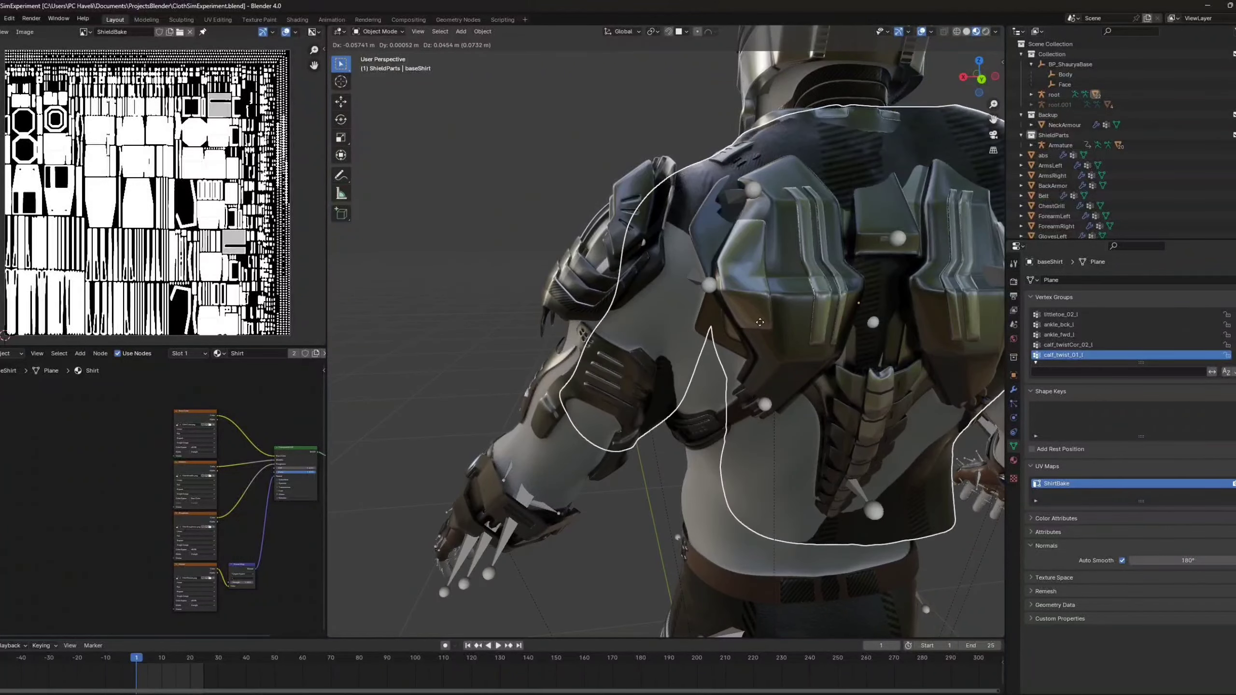
right_click(687, 354)
Step: Clear the base shirt selection and examine the chest, abdomen, belt and leg armour from the front
middle_click_drag(687, 353, 686, 532)
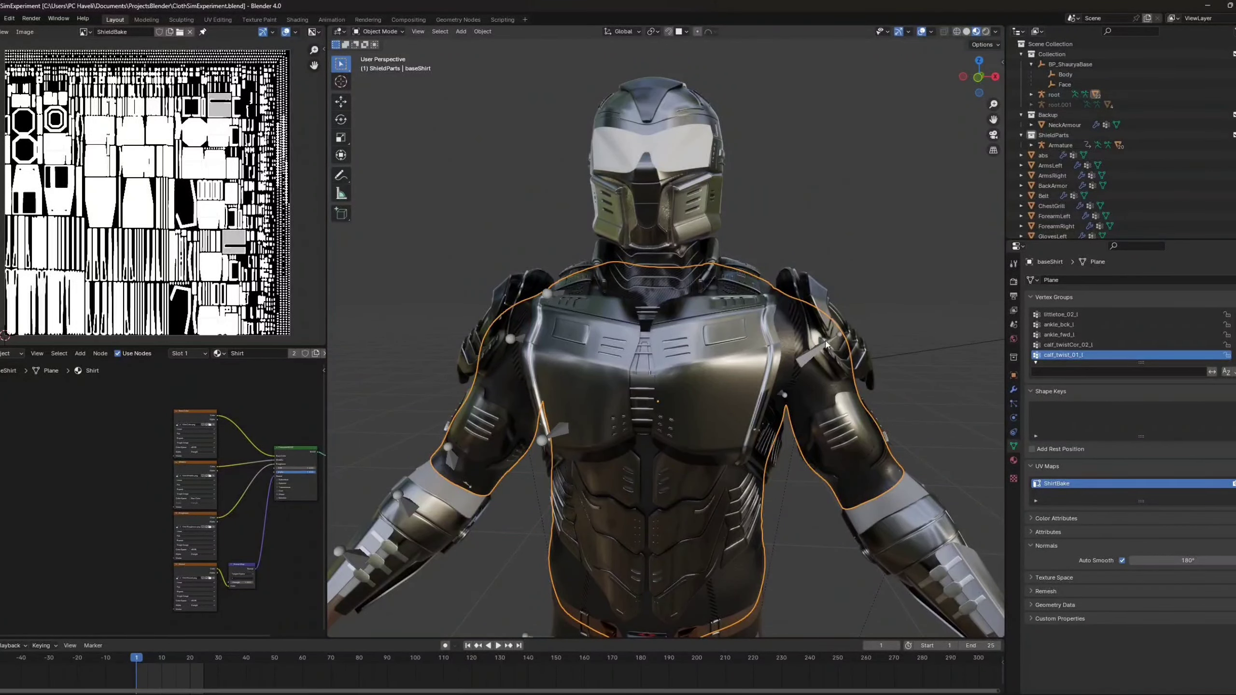
scroll(734, 493, "down", 3)
left_click(782, 500)
middle_click_drag(691, 524, 712, 438, "shift")
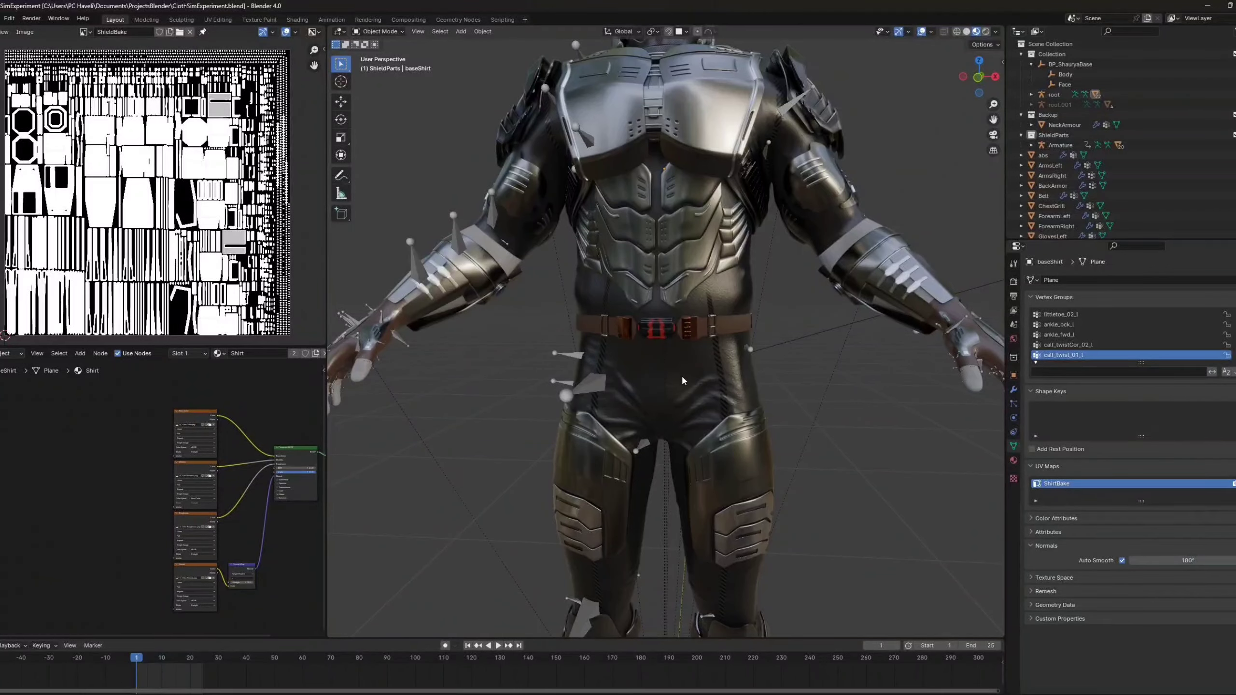
middle_click_drag(663, 317, 589, 419, "shift")
scroll(649, 423, "up", 2)
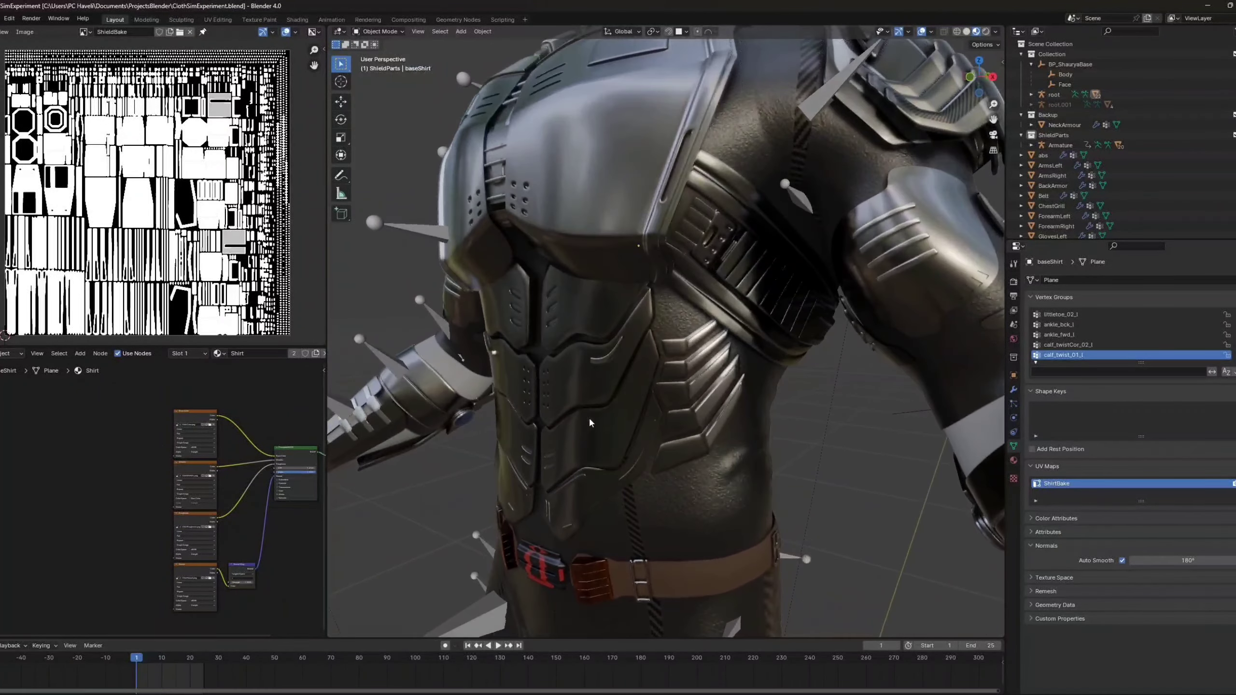
scroll(647, 365, "down", 4)
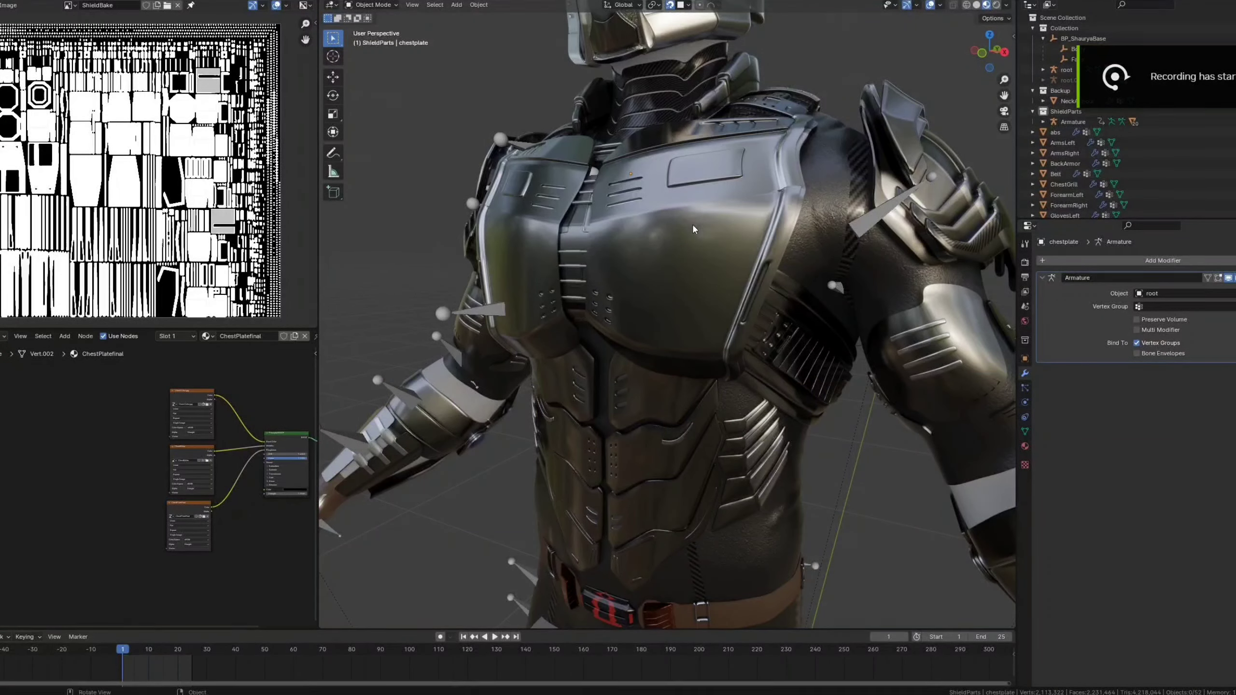
Step: Select the chestplate and check how it sits on the torso
left_click(691, 223)
middle_click_drag(691, 222, 673, 271)
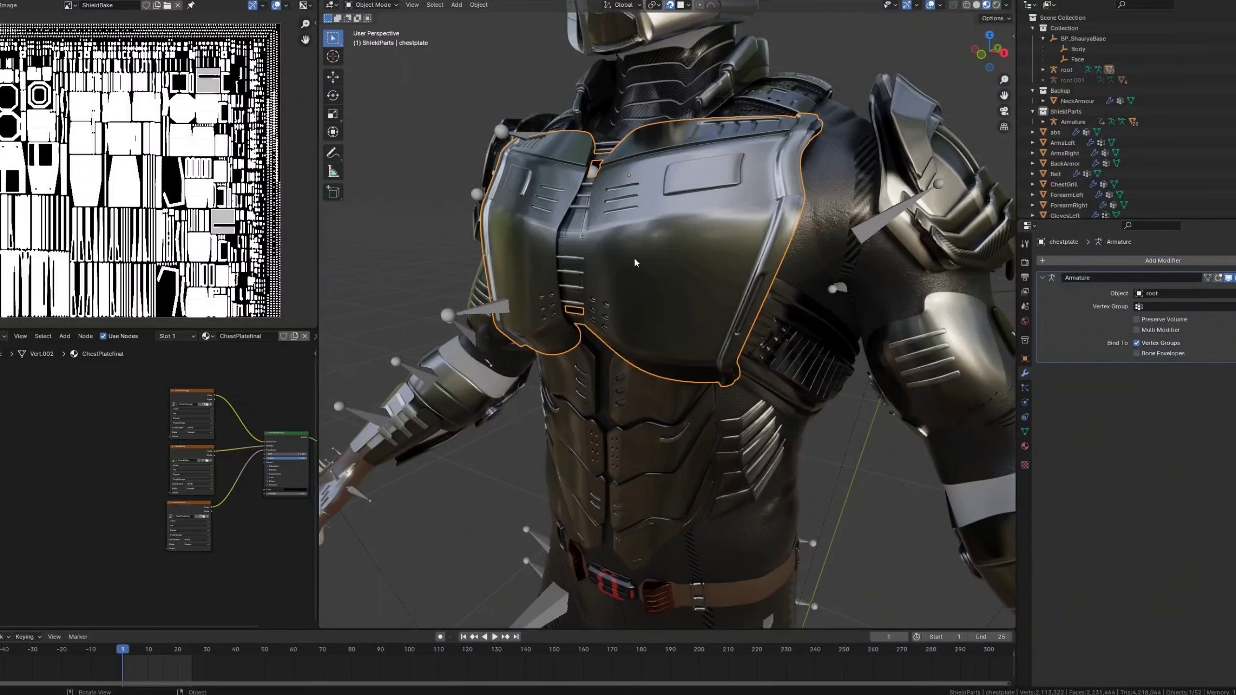
middle_click_drag(634, 256, 672, 324)
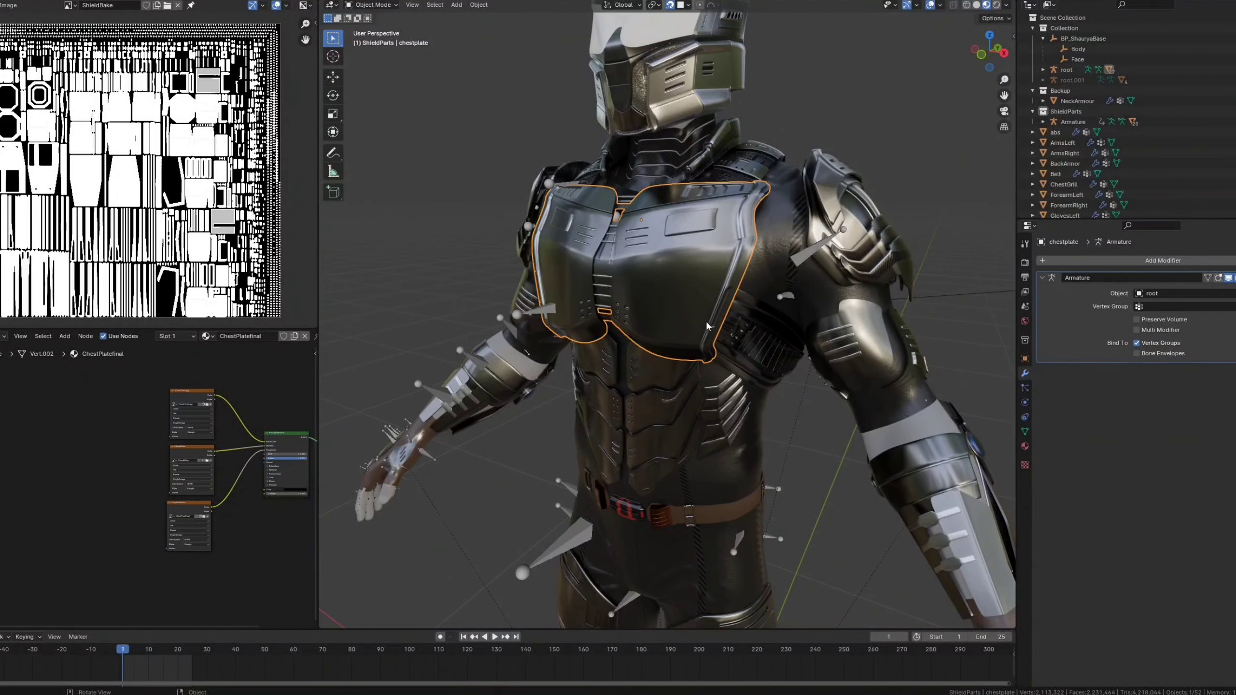
middle_click_drag(608, 409, 755, 400)
Step: Examine the right shin armour from the side, especially its upper spike near the knee and the nearby bones
middle_click_drag(670, 492, 678, 283, "shift")
scroll(678, 284, "up", 2)
middle_click_drag(581, 577, 765, 371, "shift")
scroll(615, 440, "down", 2)
scroll(614, 439, "down", 1)
scroll(668, 316, "up", 3)
scroll(658, 379, "up", 1)
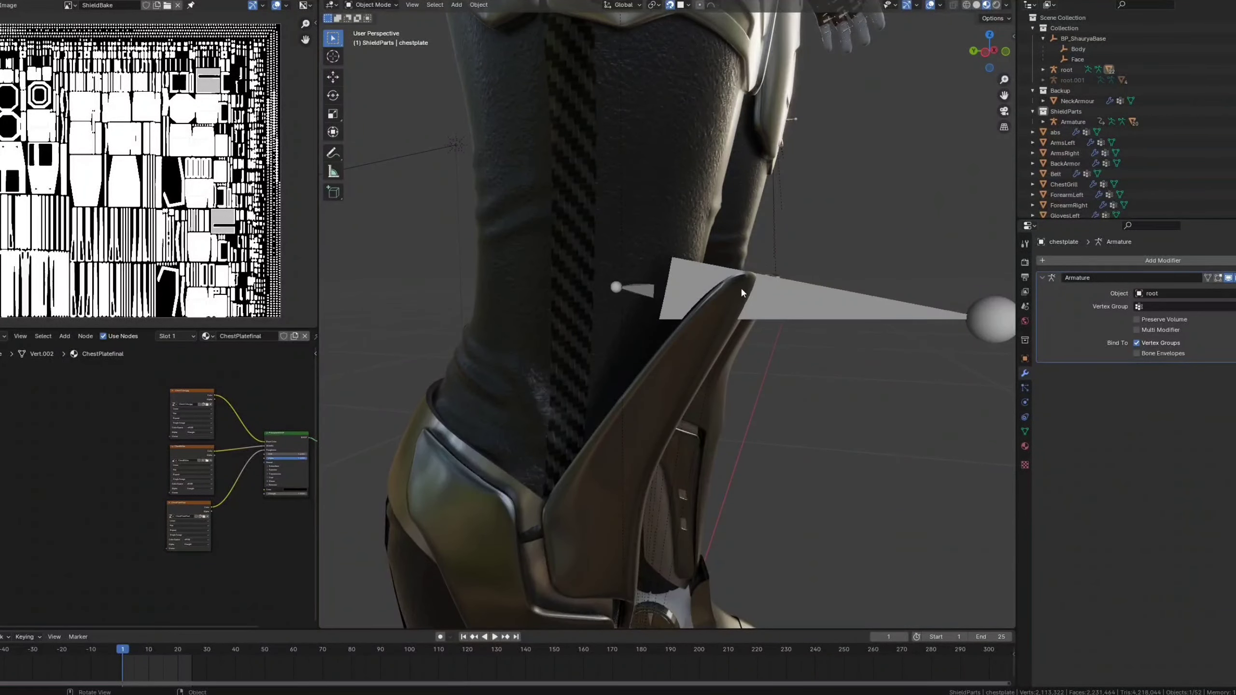
scroll(680, 356, "down", 1)
middle_click_drag(646, 384, 674, 388)
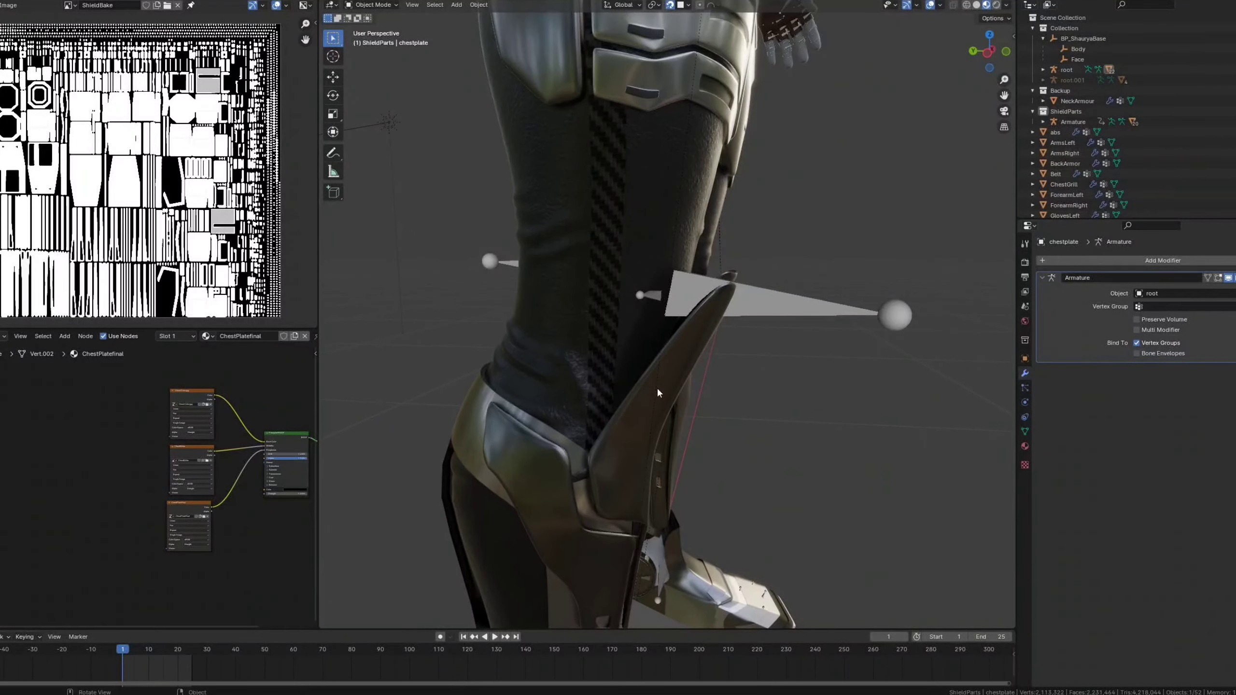
middle_click_drag(661, 381, 662, 356)
scroll(666, 358, "up", 1)
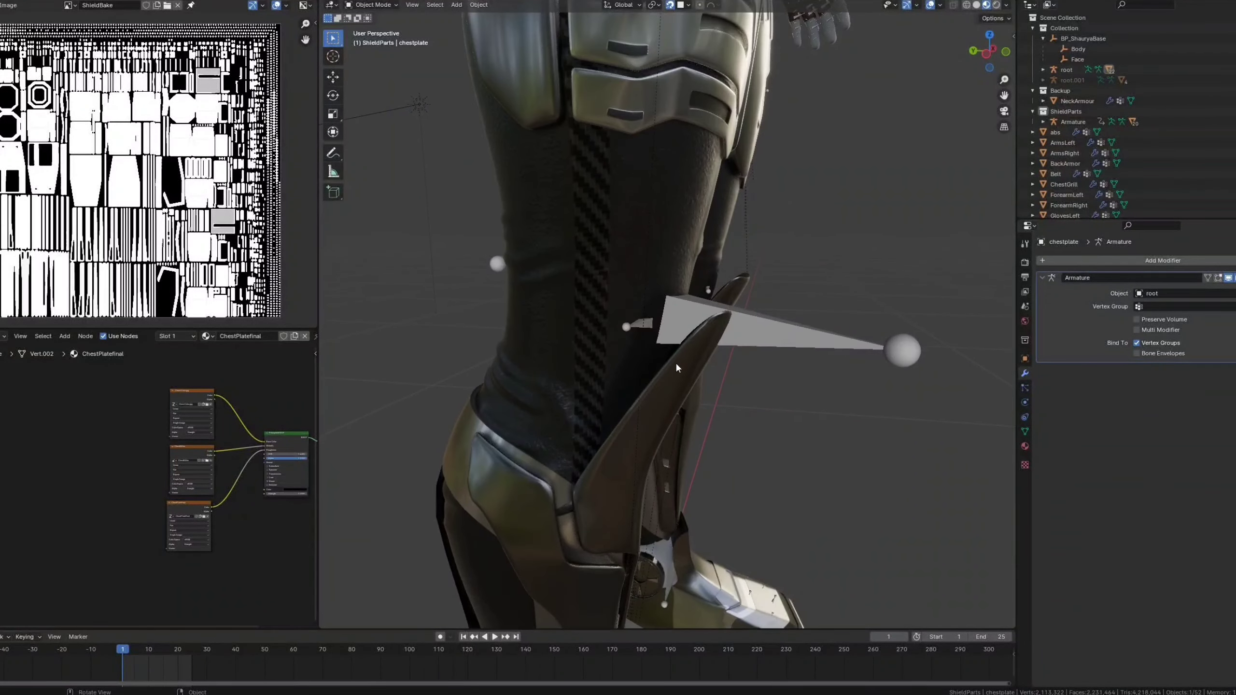
scroll(692, 371, "down", 2)
scroll(692, 370, "up", 1)
scroll(692, 367, "down", 2)
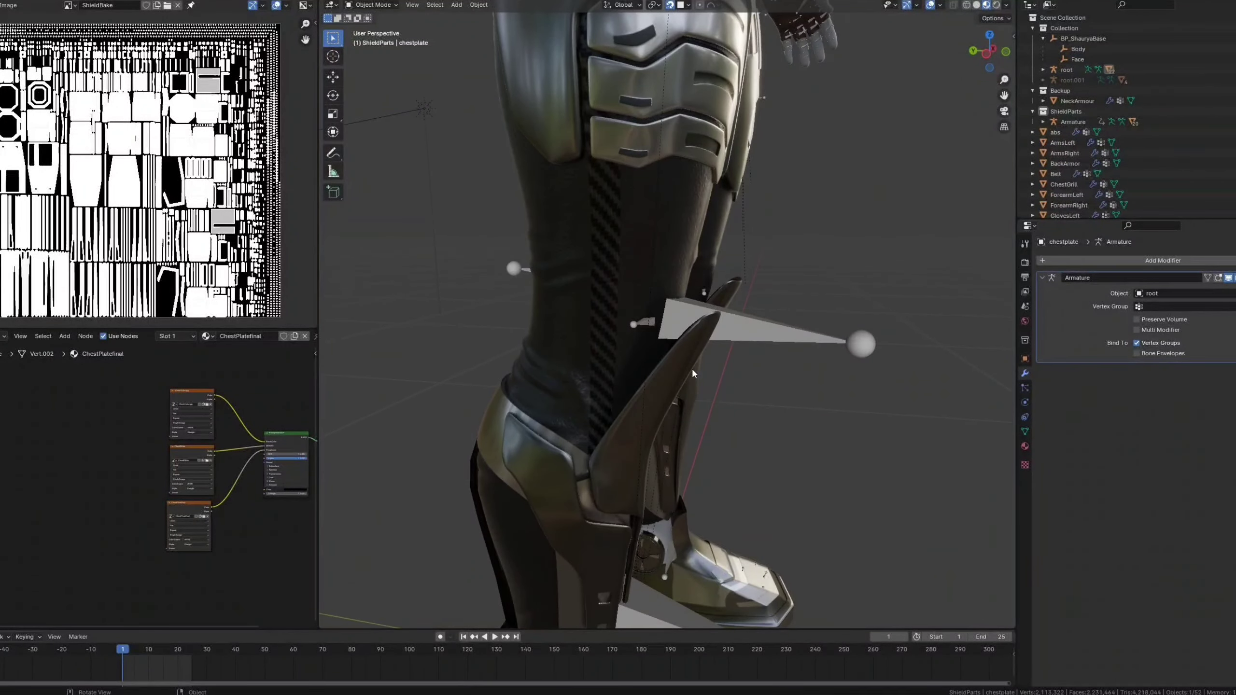
scroll(692, 367, "up", 1)
scroll(691, 368, "up", 1)
middle_click_drag(704, 361, 668, 348)
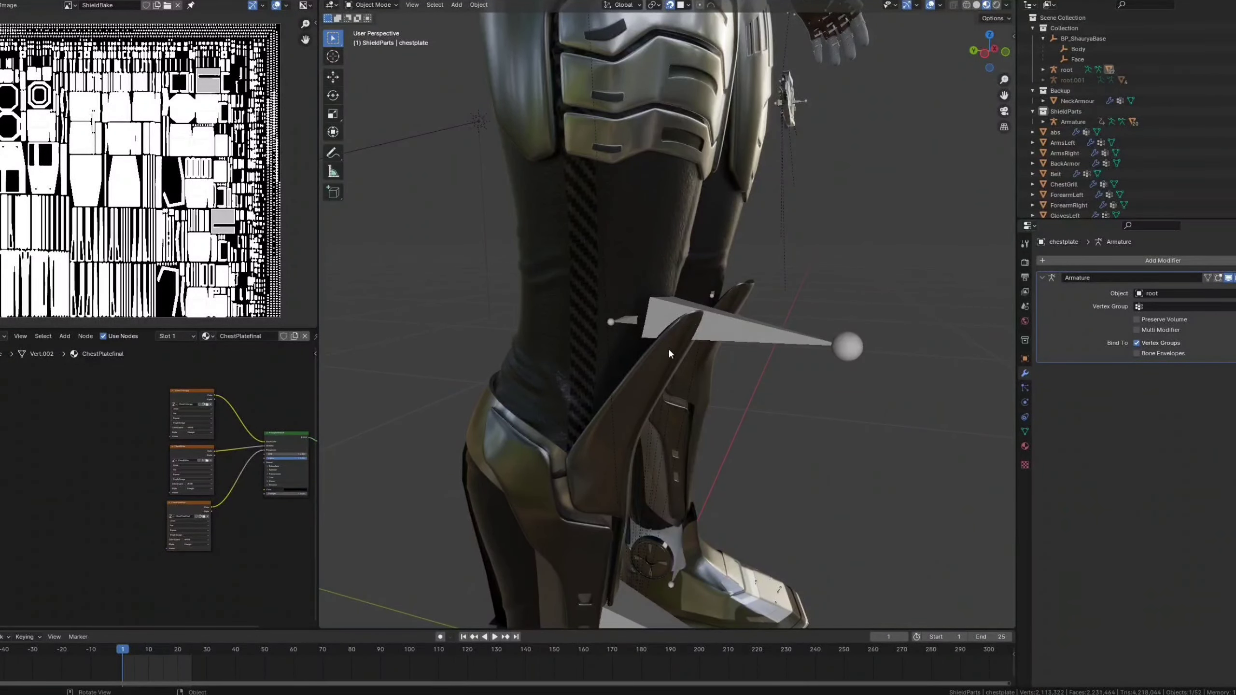
Step: Set up the right shin armour's Data Transfer modifier with Body.001 as source and vertex data transferring Vertex Groups by Nearest Vertex mapping
left_click(669, 347)
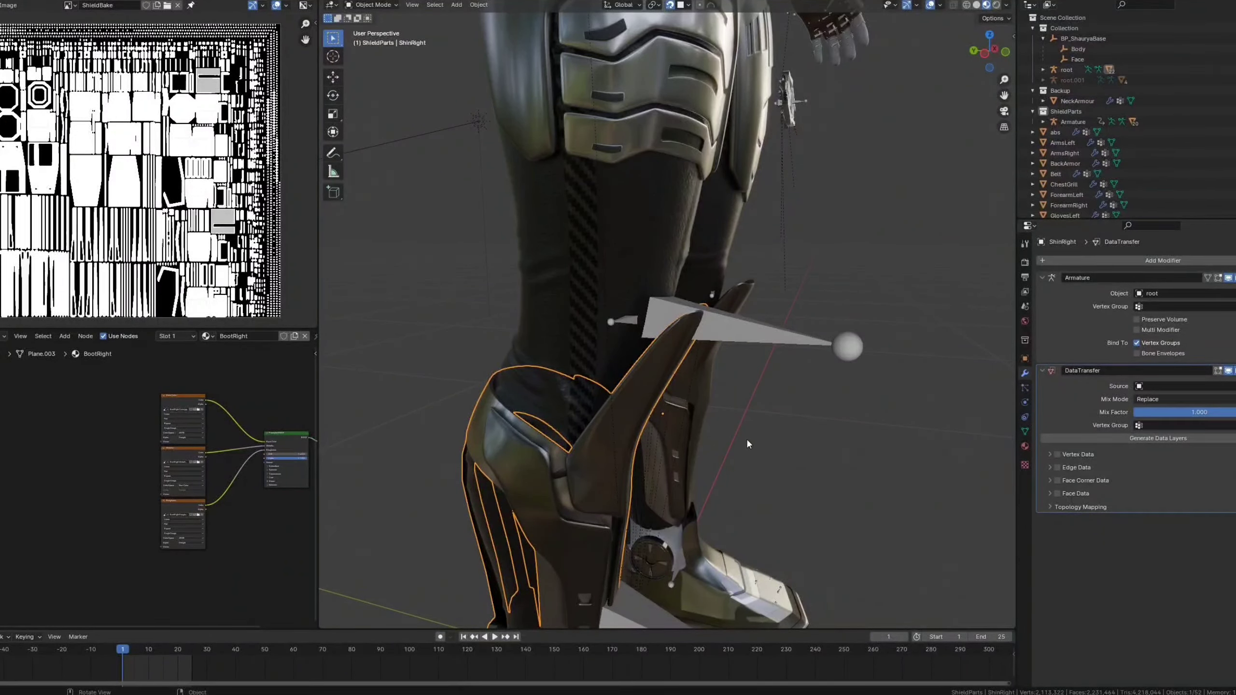
left_click(1233, 387)
left_click(676, 543)
left_click(1048, 453)
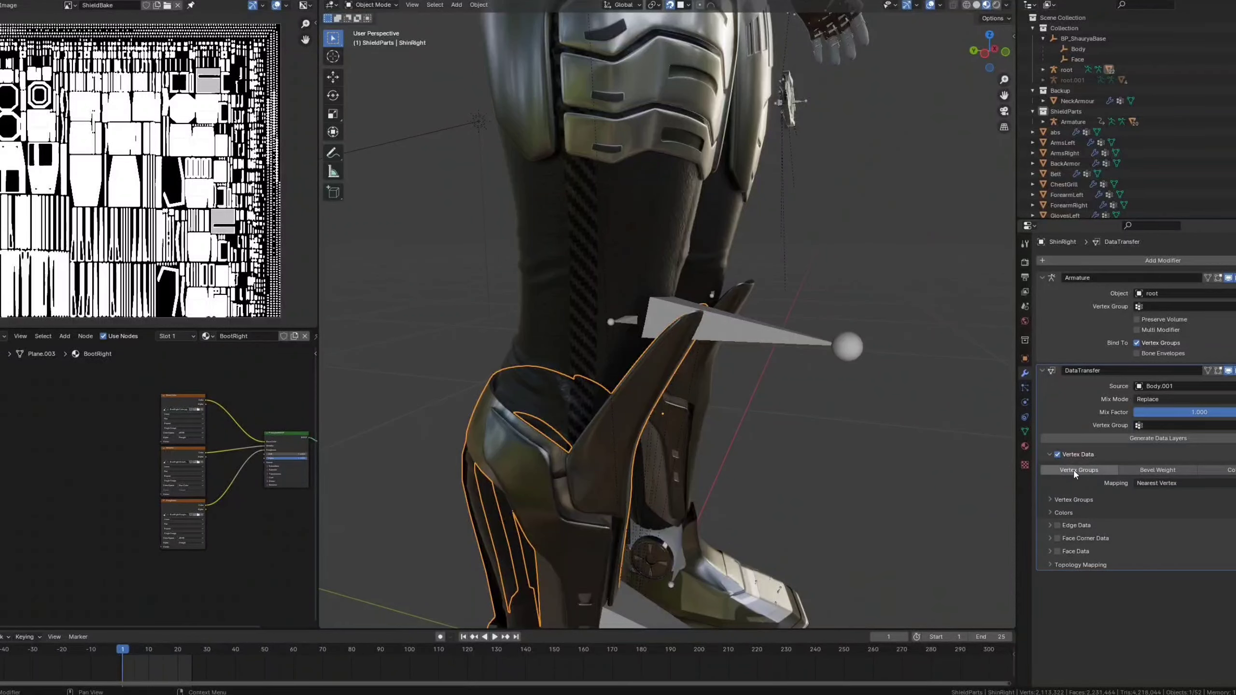
left_click(1166, 483)
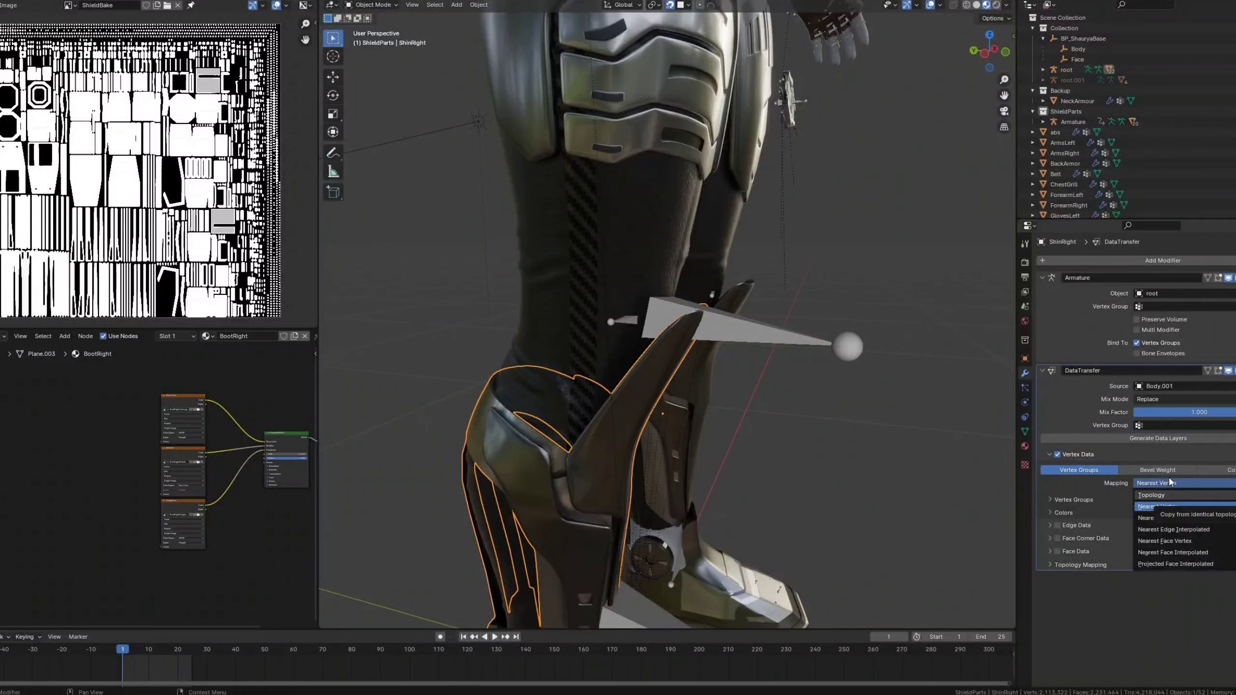
left_click(1170, 487)
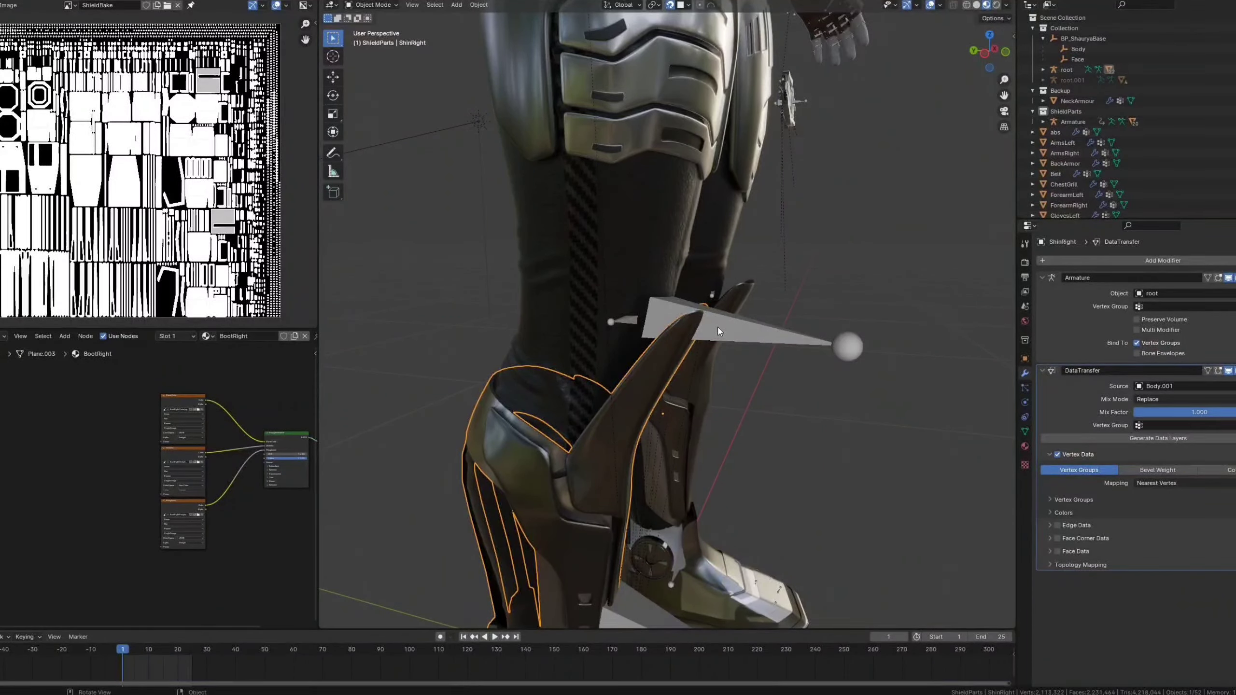
Step: Select the root armature together with the right shin armour and enter Weight Paint mode on the shin
left_click(670, 347, "shift")
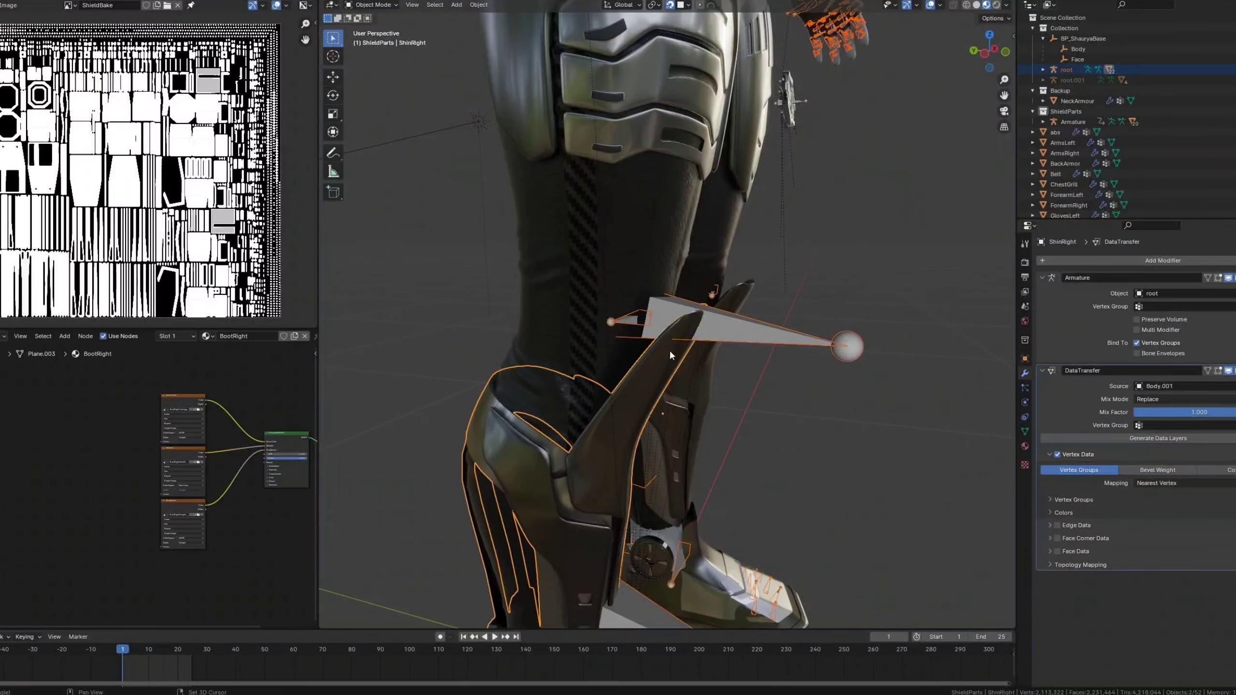
left_click(373, 4)
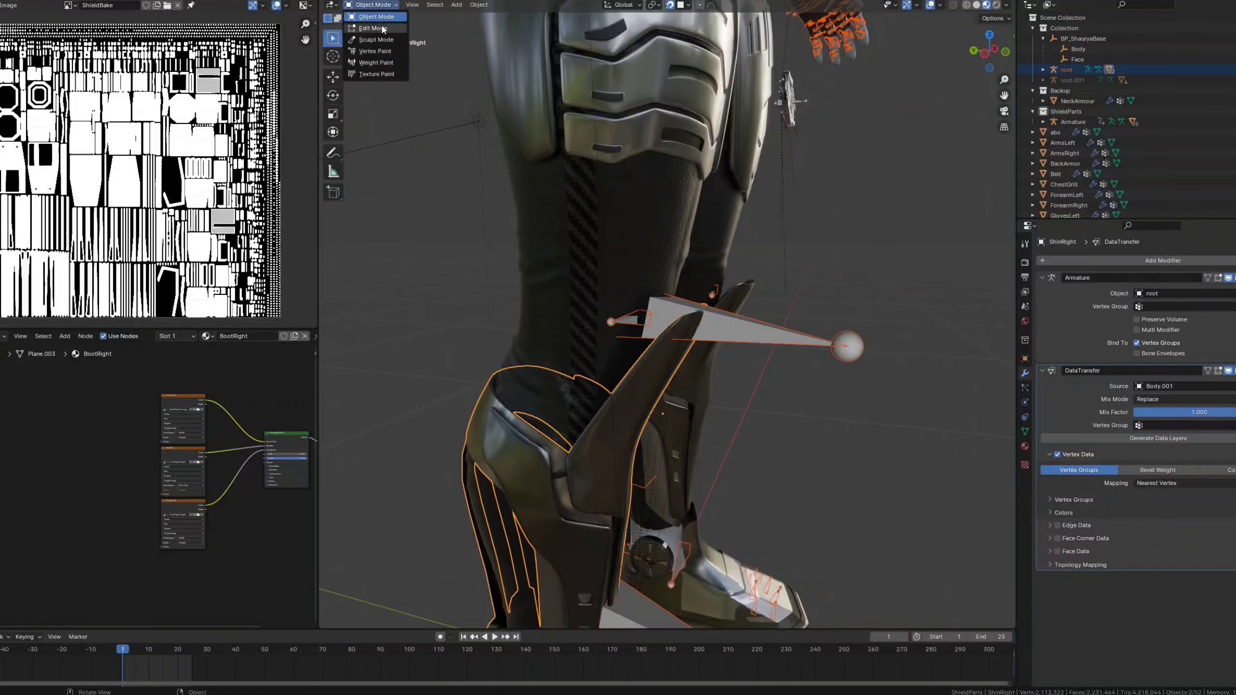
left_click(381, 62)
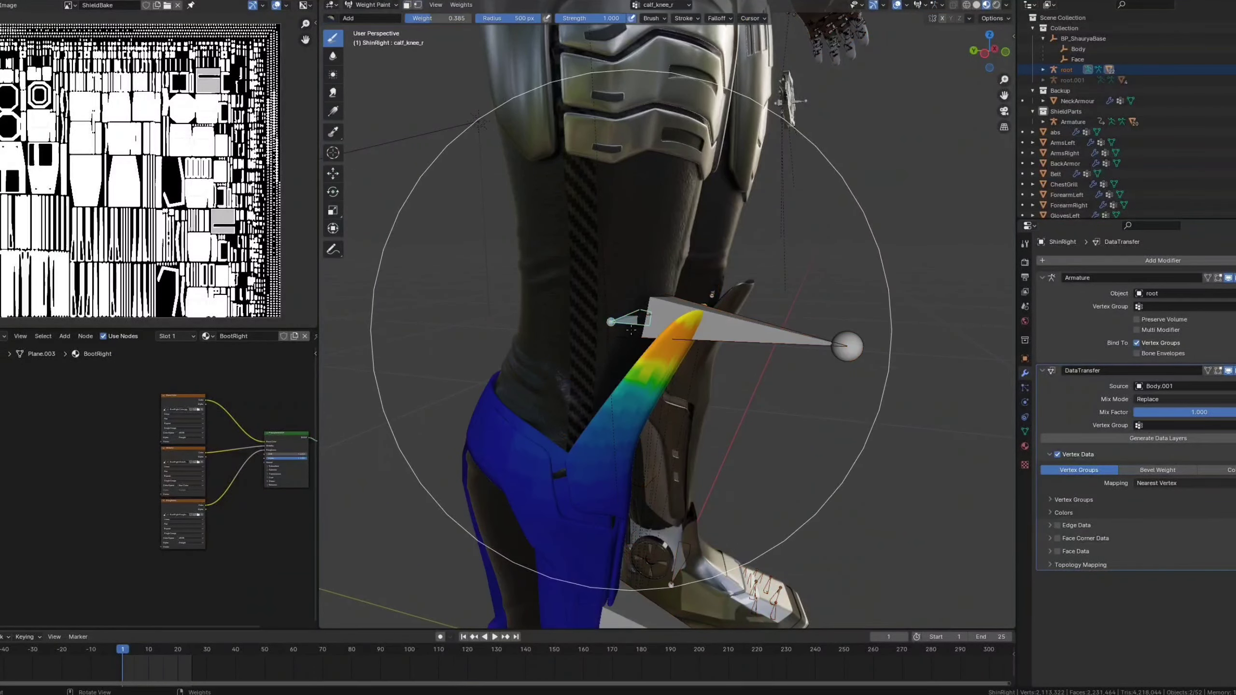
Step: Examine the calf_knee_r weight gradient on the right shin armour's upper spike from the front, side and close up
mouse_move(593, 386)
middle_mouse_down()
mouse_move(604, 183)
mouse_move(745, 318)
middle_mouse_up()
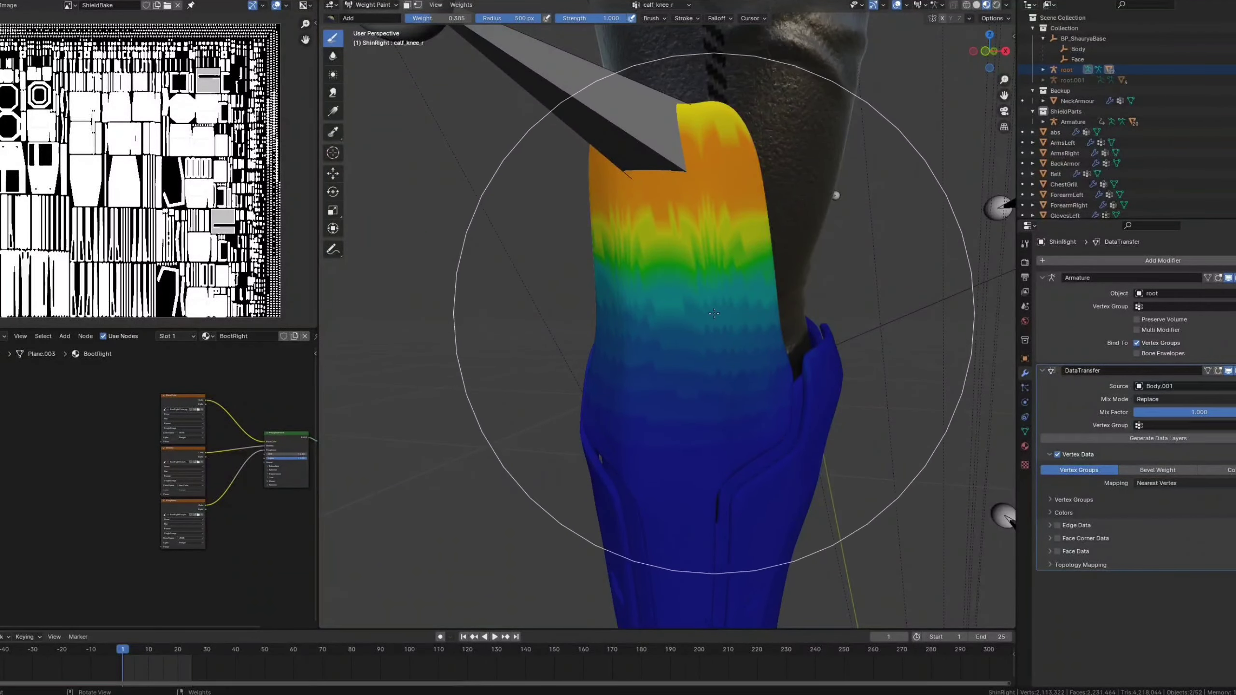
scroll(692, 293, "down", 2)
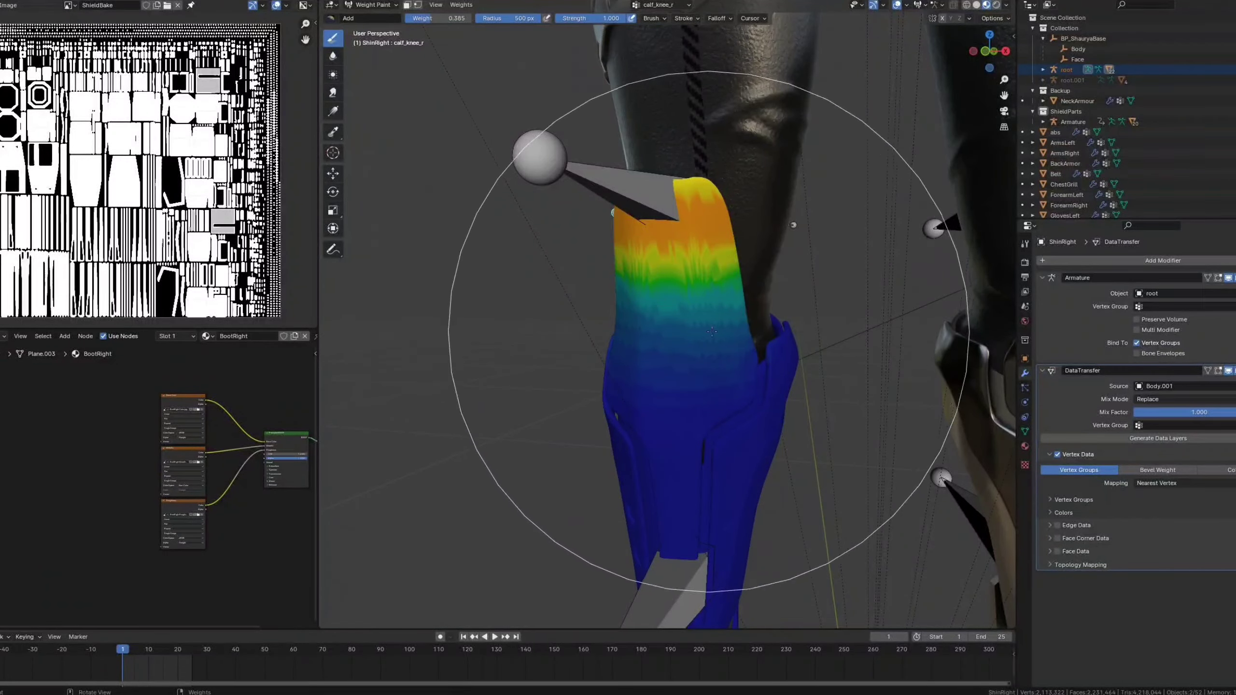
scroll(667, 305, "up", 1)
scroll(667, 306, "up", 2)
scroll(652, 317, "down", 3)
middle_click_drag(651, 317, 700, 325)
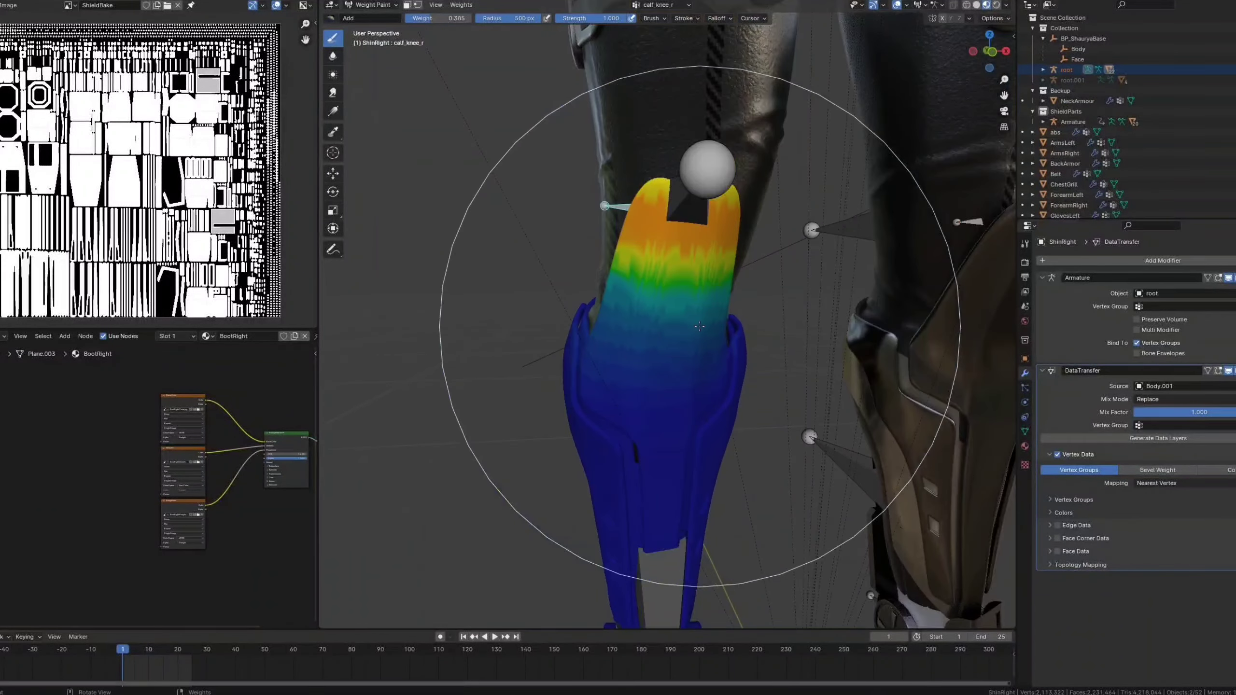
middle_click_drag(610, 330, 758, 324)
middle_click_drag(669, 260, 723, 266)
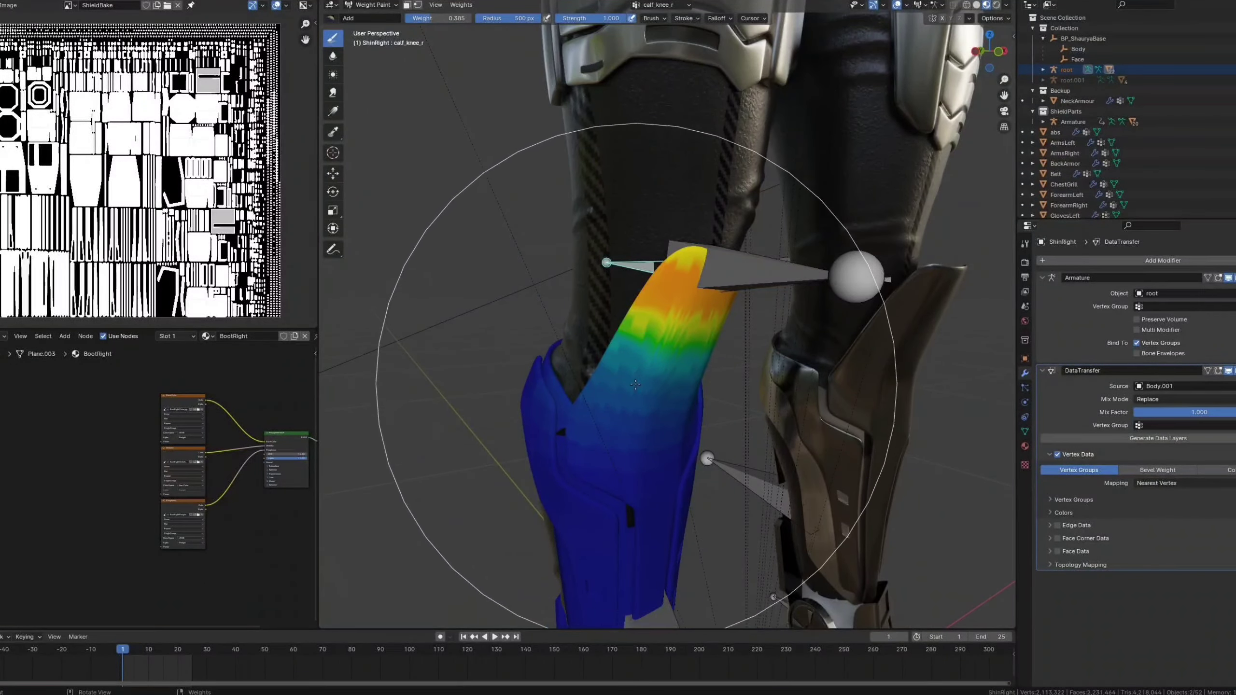
scroll(604, 430, "up", 3)
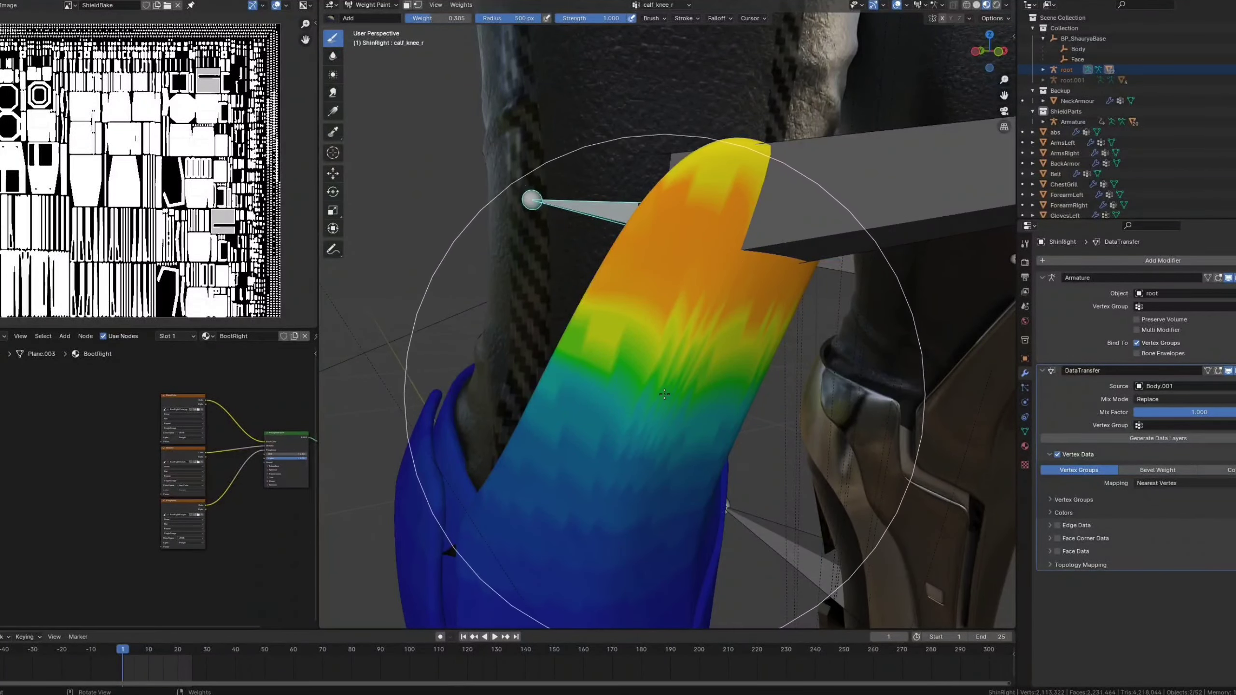
scroll(632, 390, "down", 2)
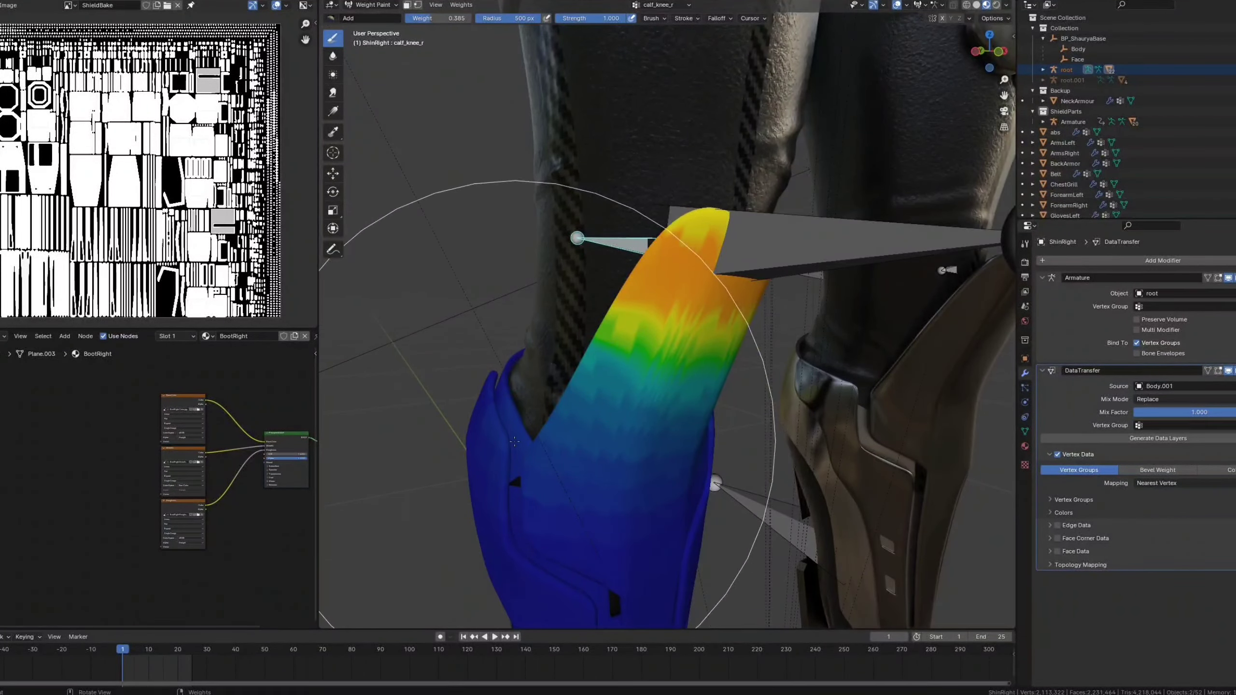
mouse_move(579, 456)
middle_mouse_down()
mouse_move(723, 482)
mouse_move(645, 417)
mouse_move(814, 478)
mouse_move(866, 471)
mouse_move(681, 423)
mouse_move(685, 290)
mouse_move(854, 271)
mouse_move(760, 343)
middle_mouse_up()
scroll(709, 326, "up", 6)
scroll(838, 291, "down", 4)
scroll(760, 343, "down", 1)
Step: Add a Data Transfer modifier to the left shin armour with Body.001 as its source
mouse_move(835, 146)
middle_mouse_down("shift")
mouse_move(822, 268)
mouse_move(786, 260)
middle_mouse_up("shift")
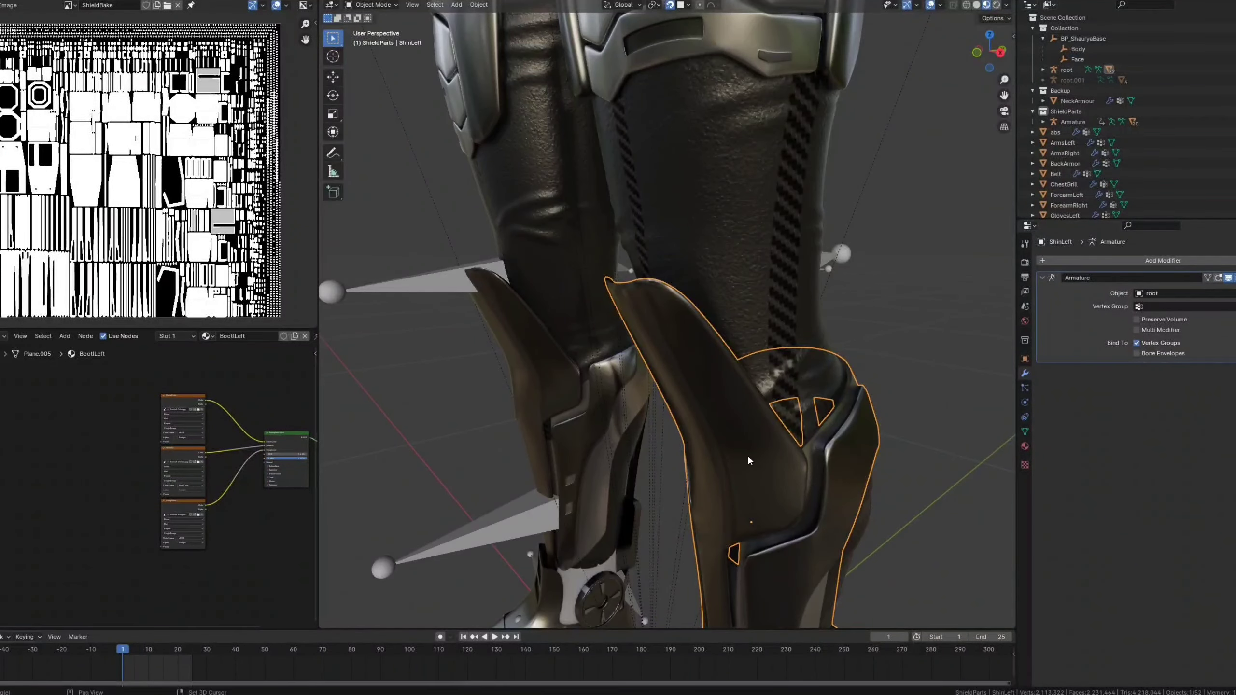
middle_click_drag(748, 456, 729, 402)
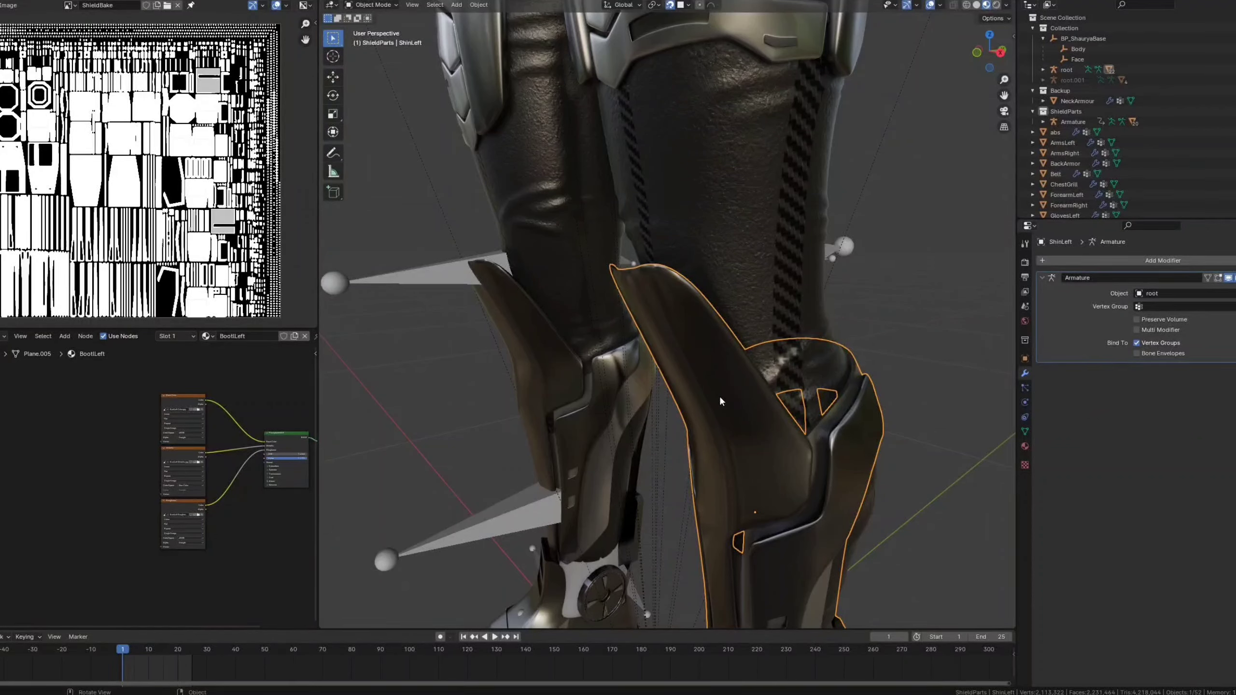
left_click(1077, 259)
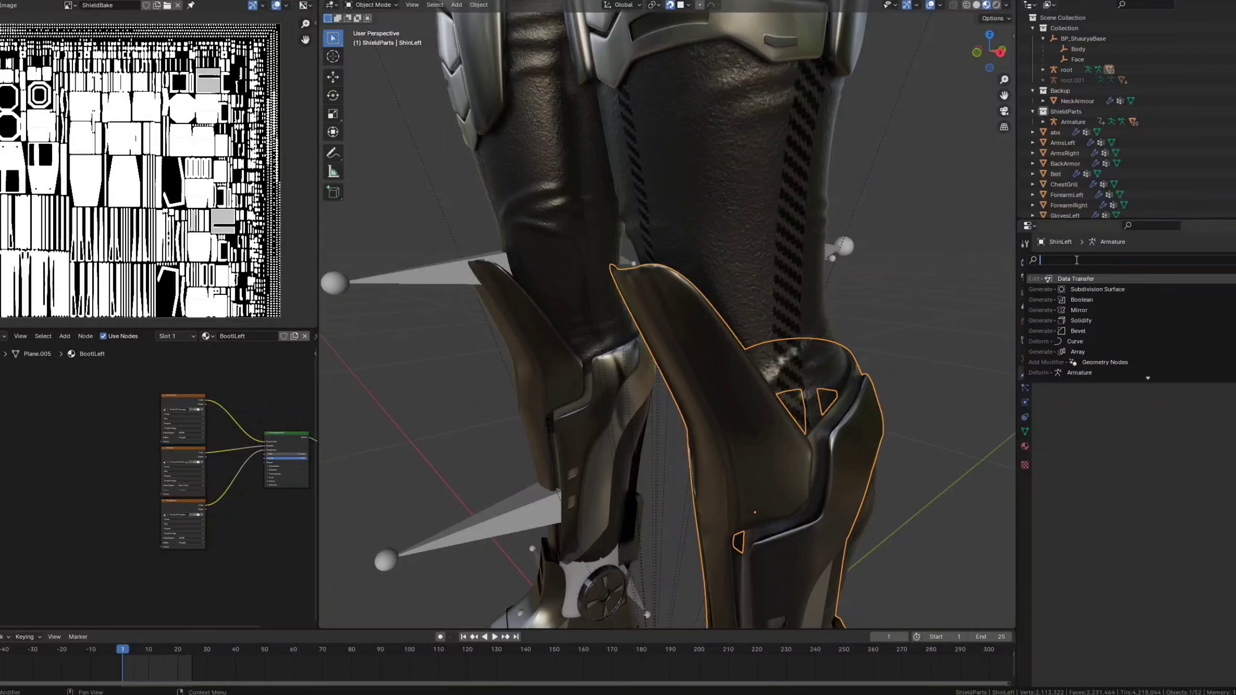
left_click(1077, 279)
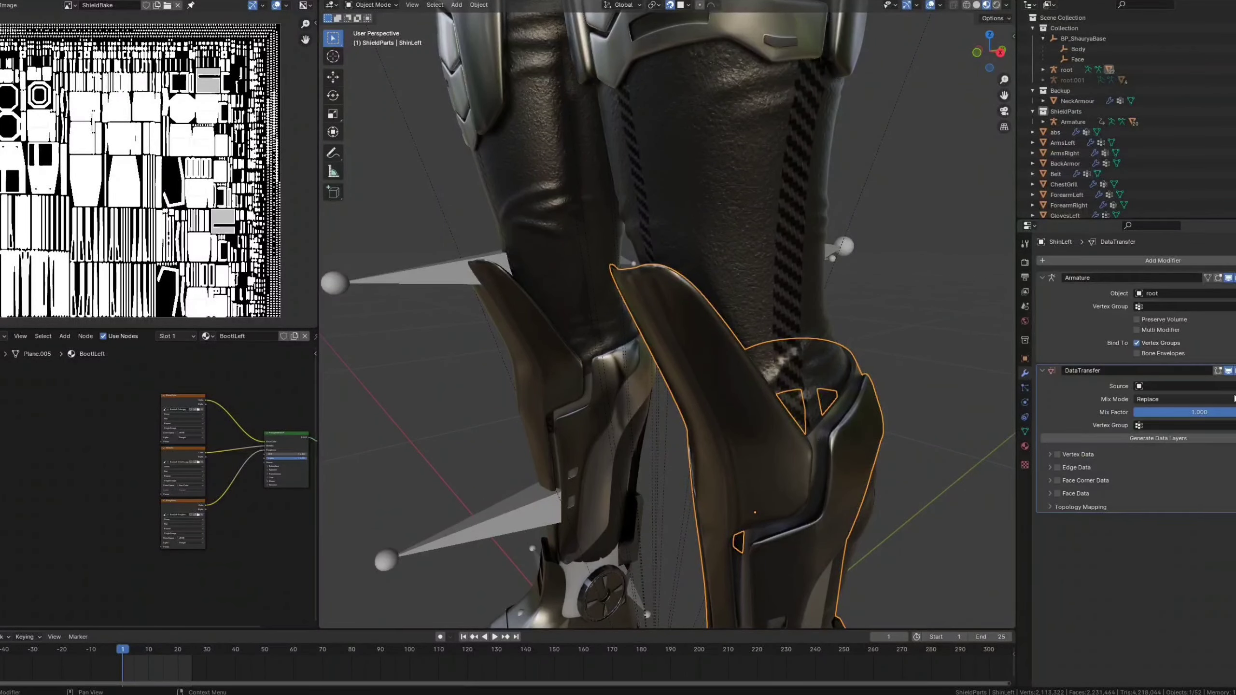
left_click(1235, 386)
left_click(580, 574)
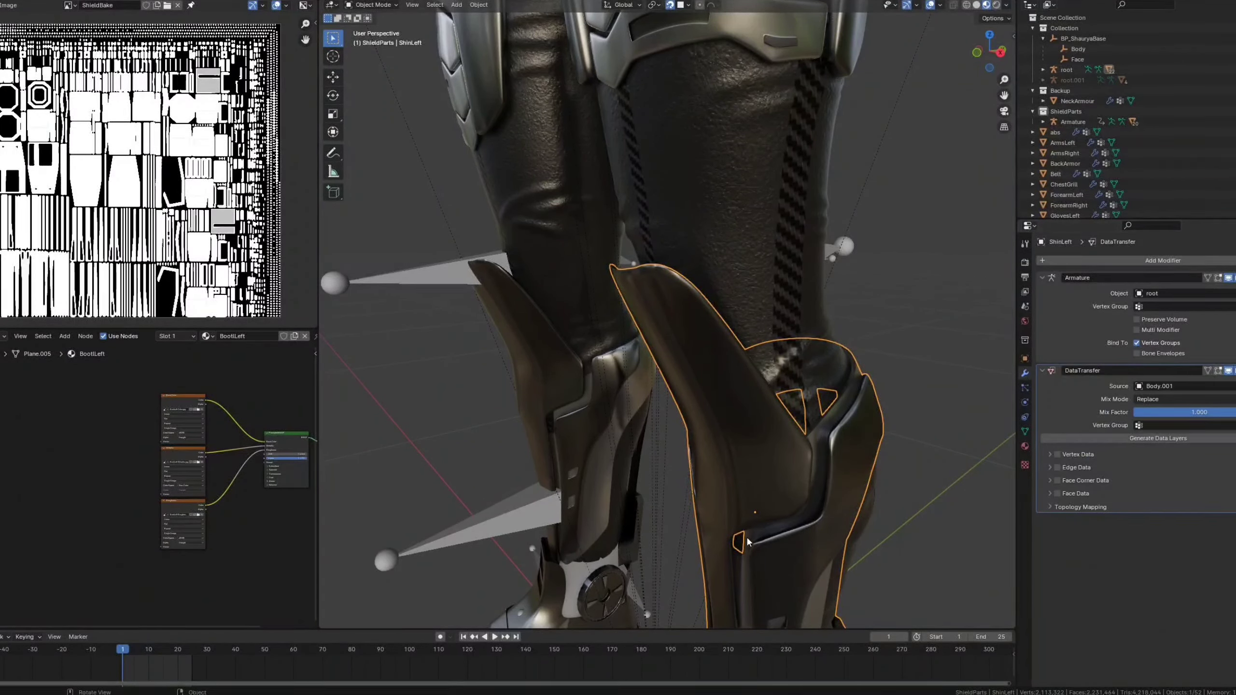
Step: Transfer the left shin armour's Vertex Groups with Nearest Face Interpolated mapping and generate the data layers
left_click(1049, 455)
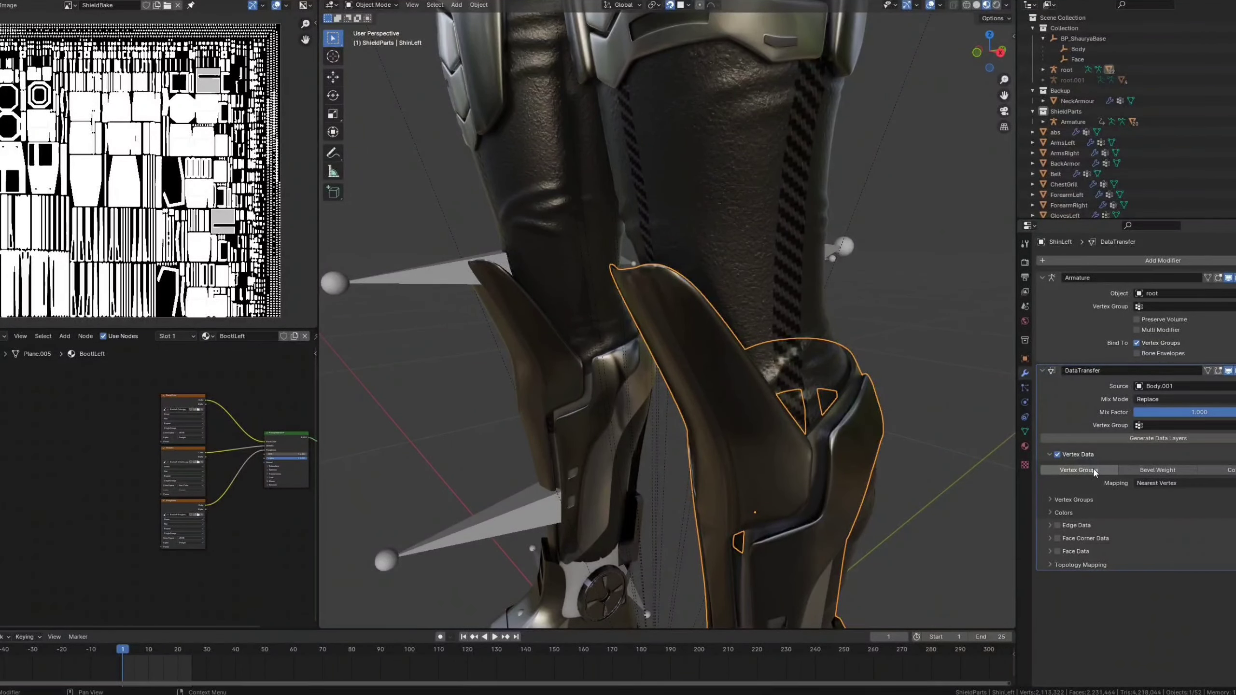
left_click(1160, 483)
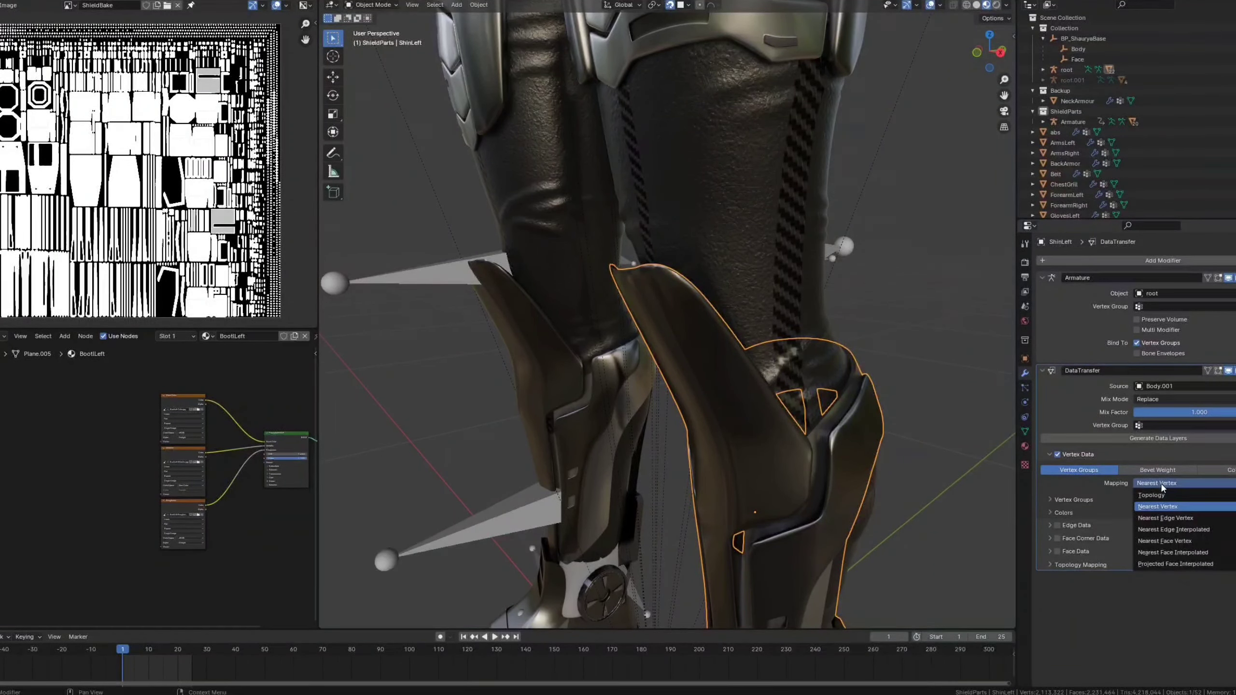
left_click(1170, 553)
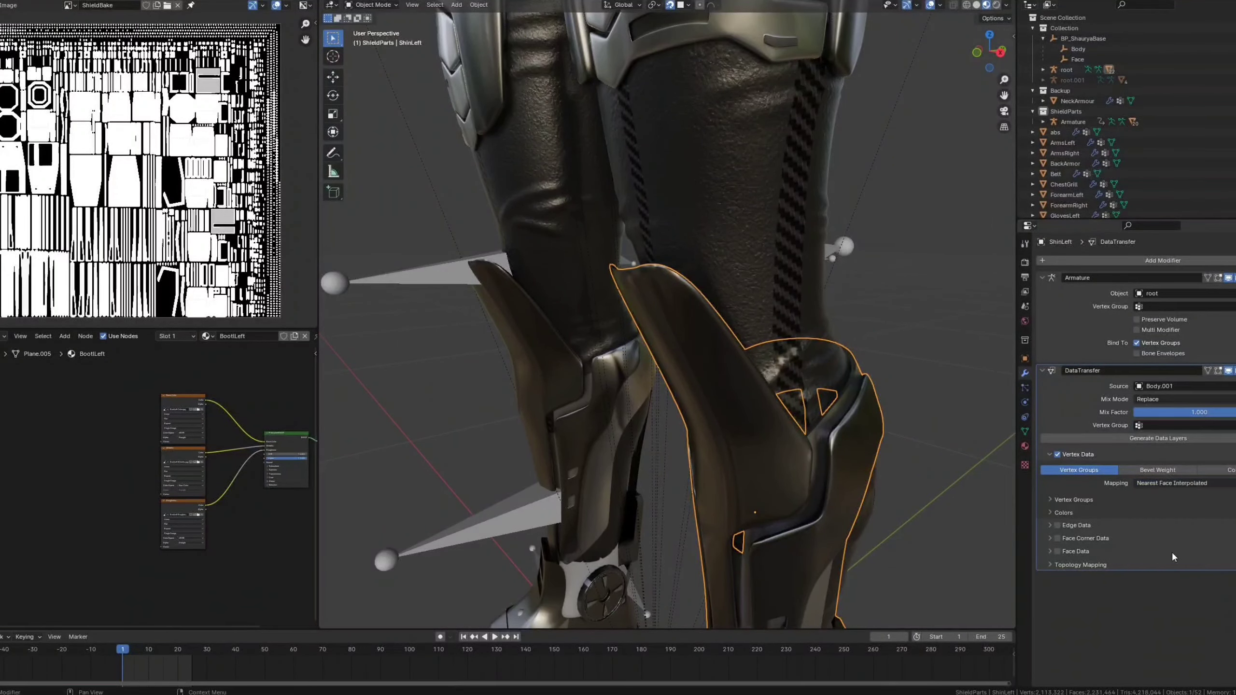
left_click(1154, 440)
Step: Show the left shin armour with the root armature in Weight Paint mode and inspect its calf_knee_l weights
middle_click_drag(952, 428, 737, 394)
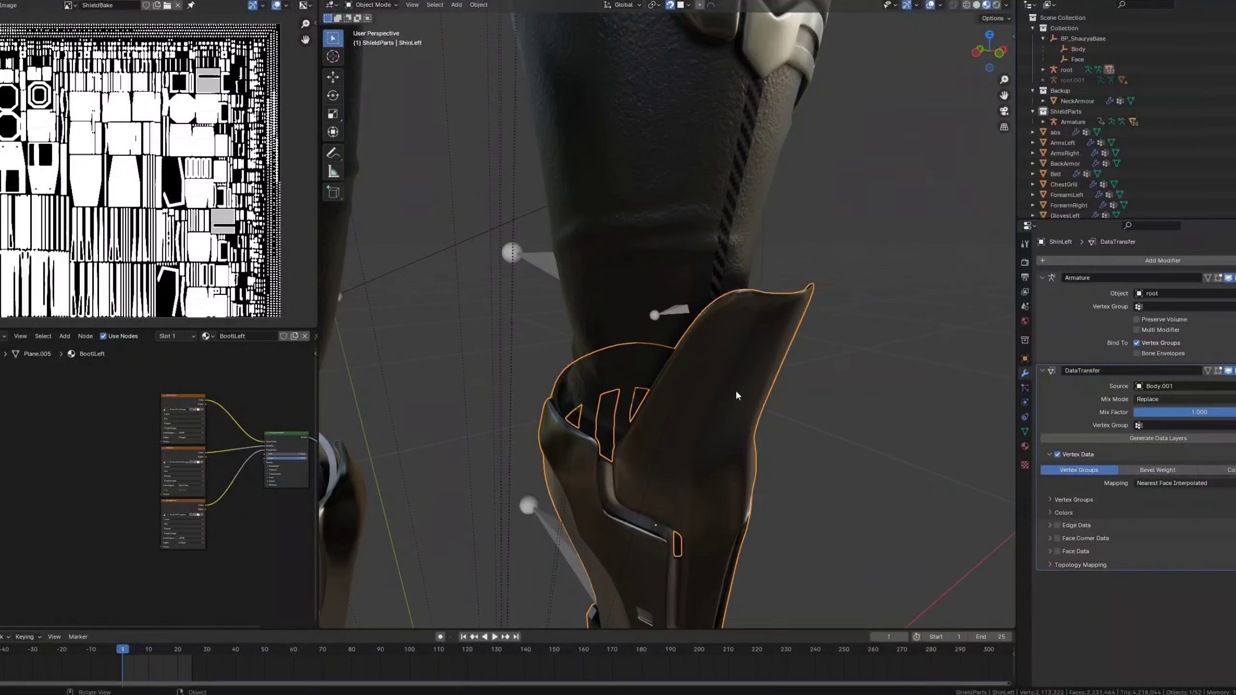
left_click(678, 310)
left_click(711, 348, "shift")
key("ctrl+Tab")
mouse_move(726, 368)
middle_mouse_down()
mouse_move(759, 385)
mouse_move(721, 411)
mouse_move(827, 435)
mouse_move(639, 392)
mouse_move(842, 379)
mouse_move(817, 383)
middle_mouse_up()
middle_click_drag(650, 373, 833, 395, "shift")
scroll(827, 393, "down", 2)
mouse_move(496, 337)
middle_mouse_down("shift")
mouse_move(583, 343)
mouse_move(657, 326)
mouse_move(579, 414)
mouse_move(398, 62)
middle_mouse_up("shift")
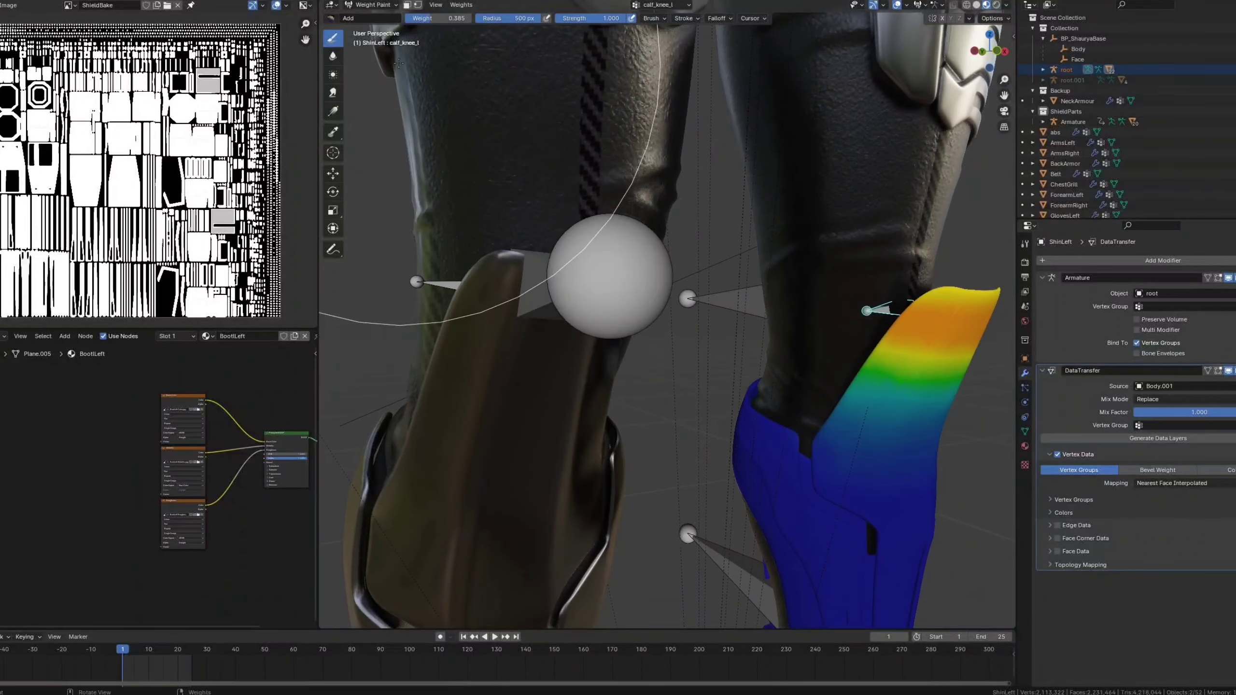
Step: Return to Object Mode and put the right shin armour into Weight Paint mode for comparison
left_click(372, 5)
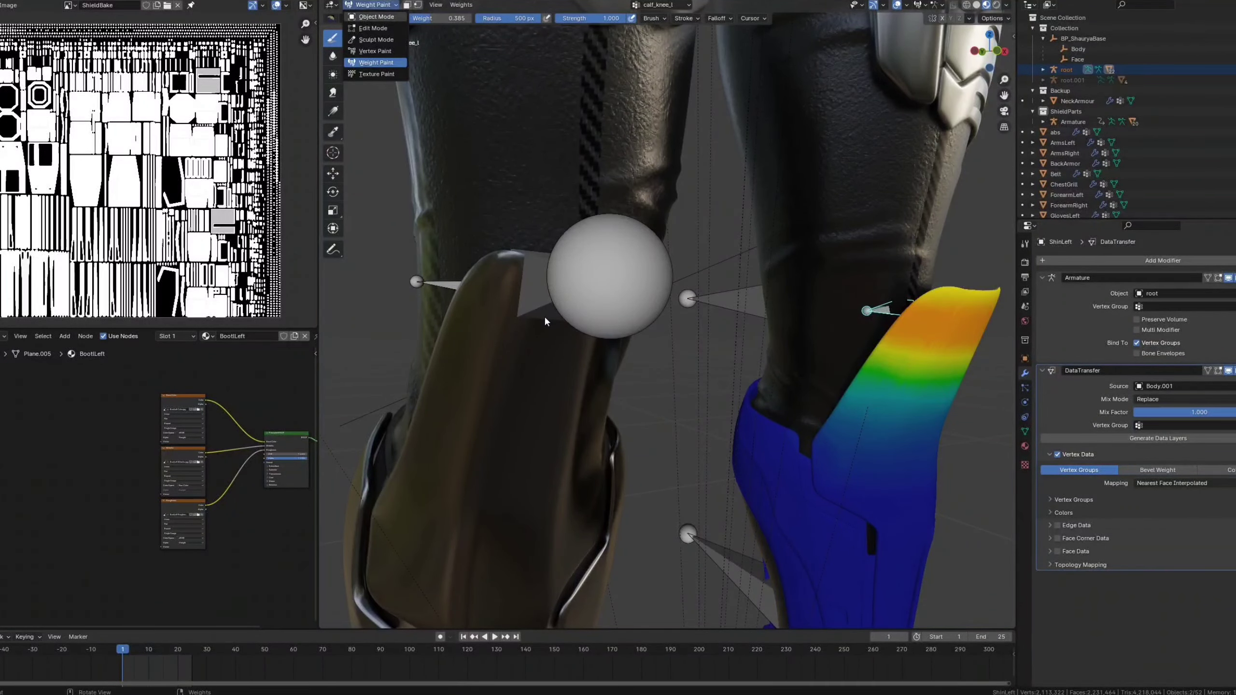
key("ctrl+Tab")
middle_click_drag(521, 323, 568, 335)
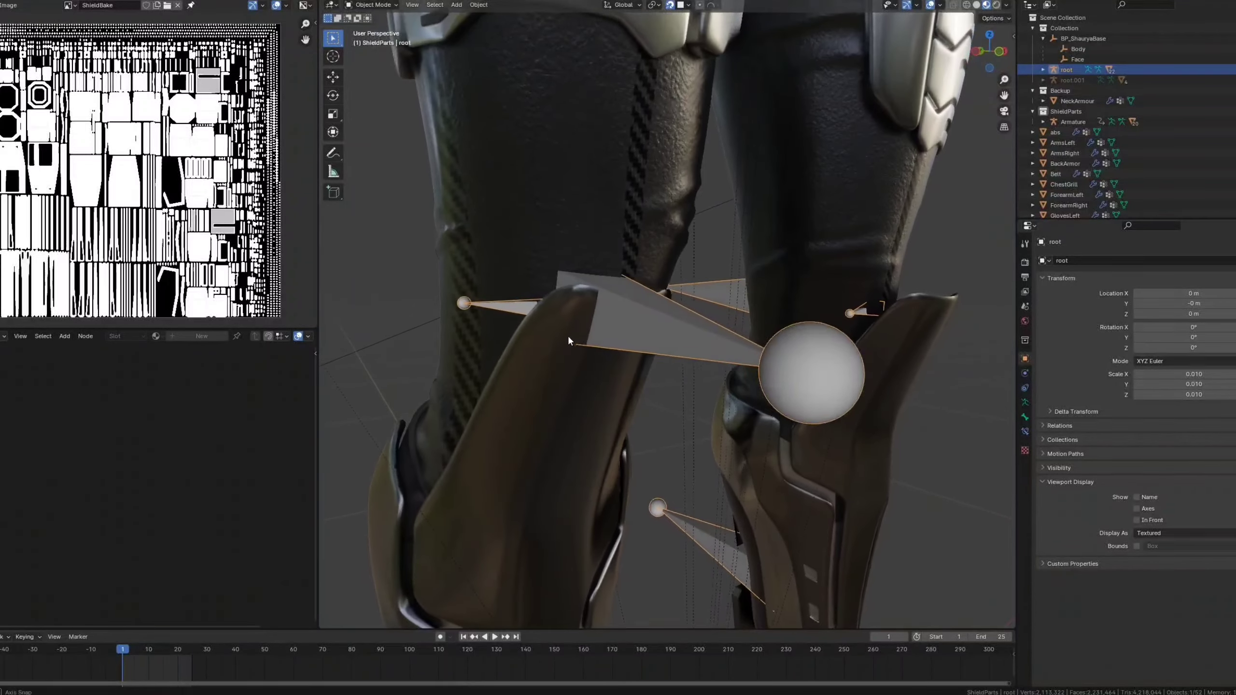
left_click(519, 331)
left_click(373, 4)
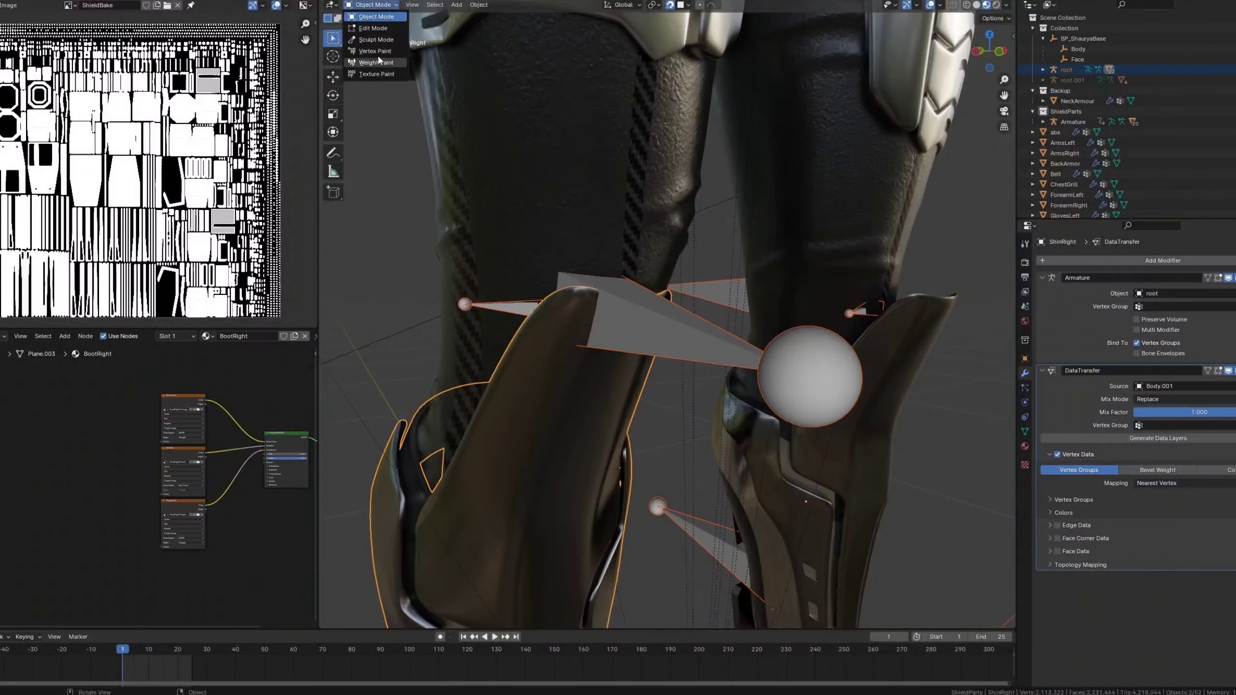
key("Return")
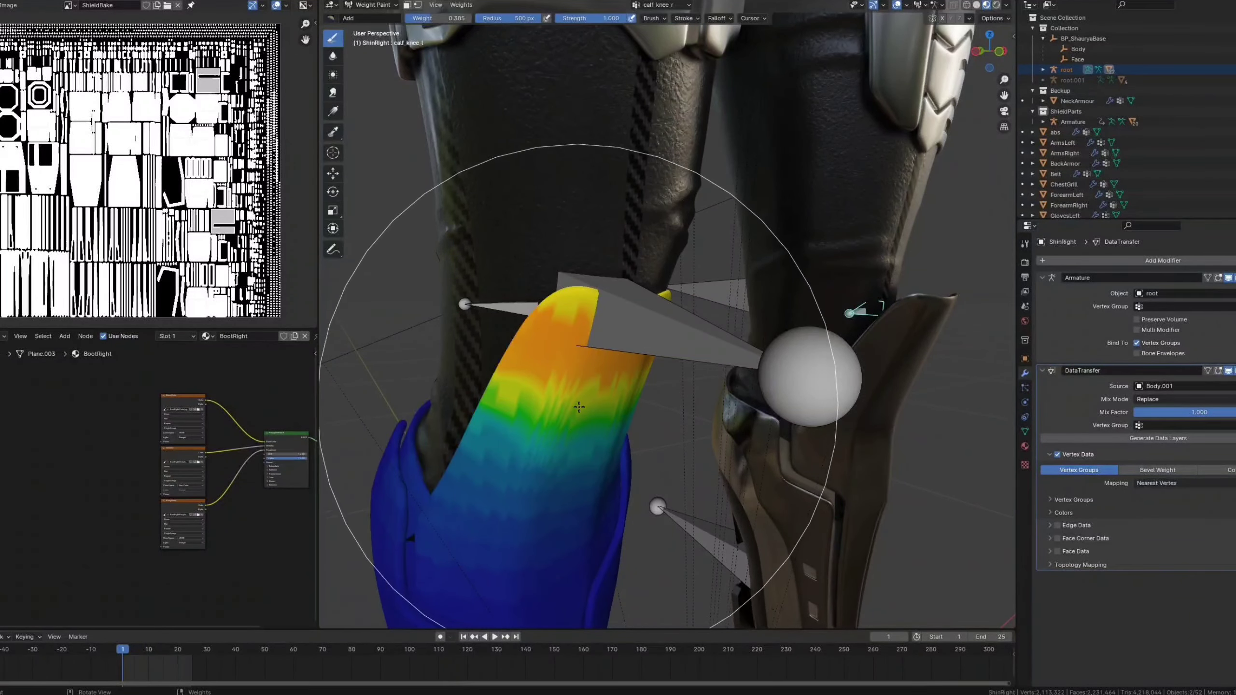
Step: Display the calf_twist_01_r bone's weights on the right shin armour and check them from the front
middle_click_drag(549, 500, 701, 450)
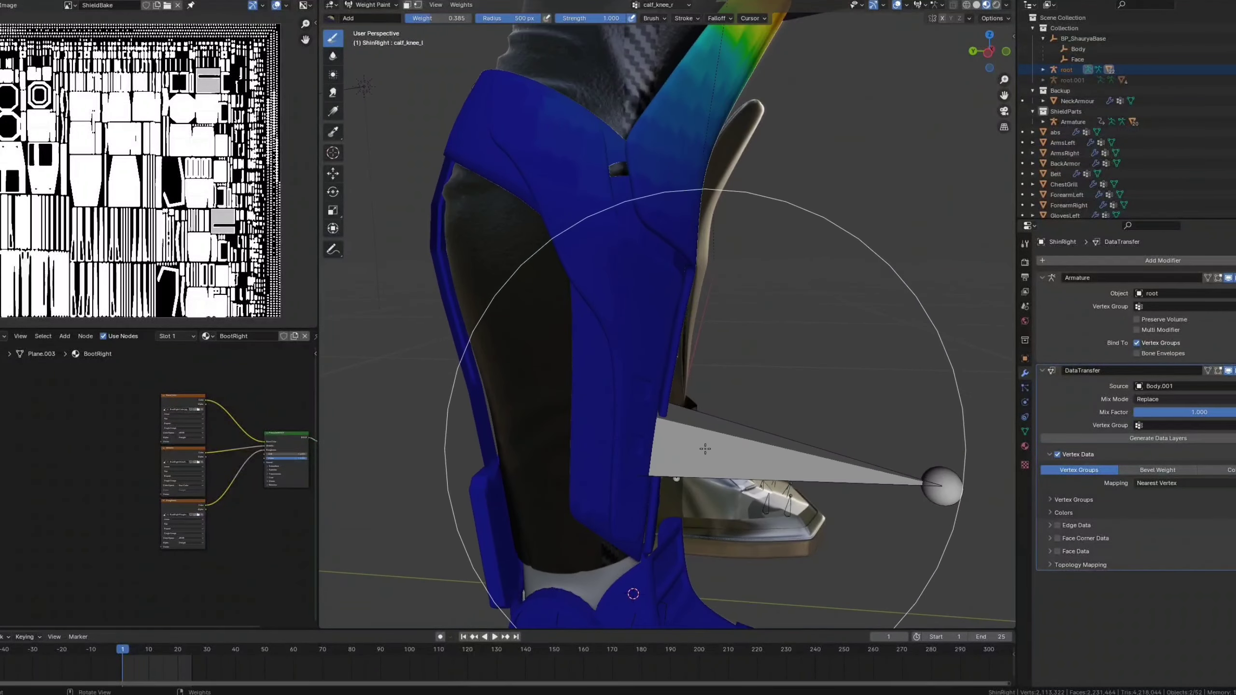
left_click(710, 335, "ctrl")
middle_click_drag(689, 373, 382, 24)
Step: Leave weight painting on the right shin armour and enter Weight Paint mode on the left one
left_click(385, 4)
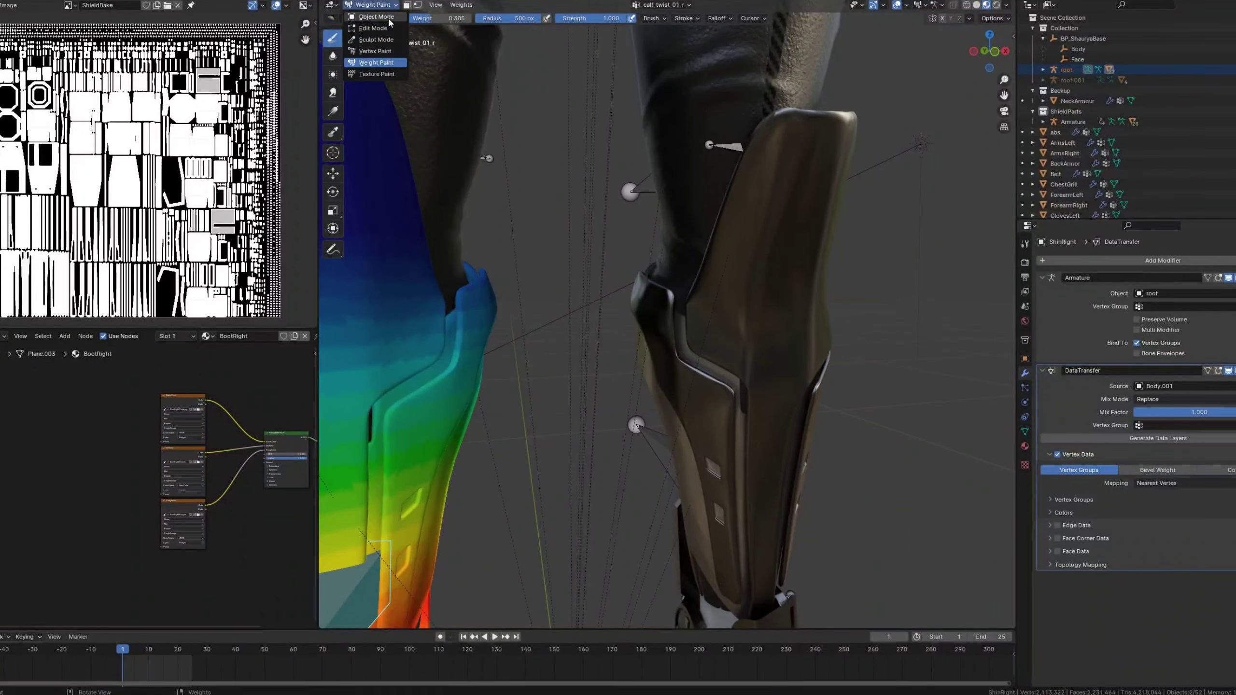
key("o")
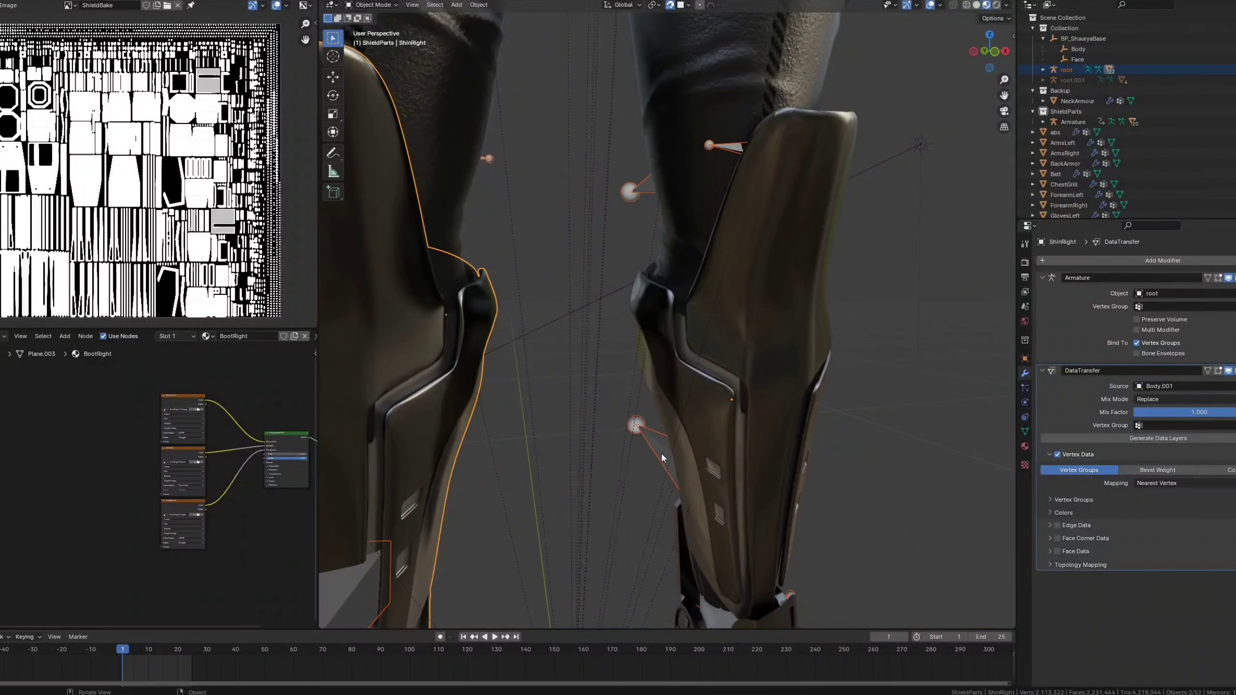
left_click(660, 452)
left_click(769, 350)
left_click(384, 5)
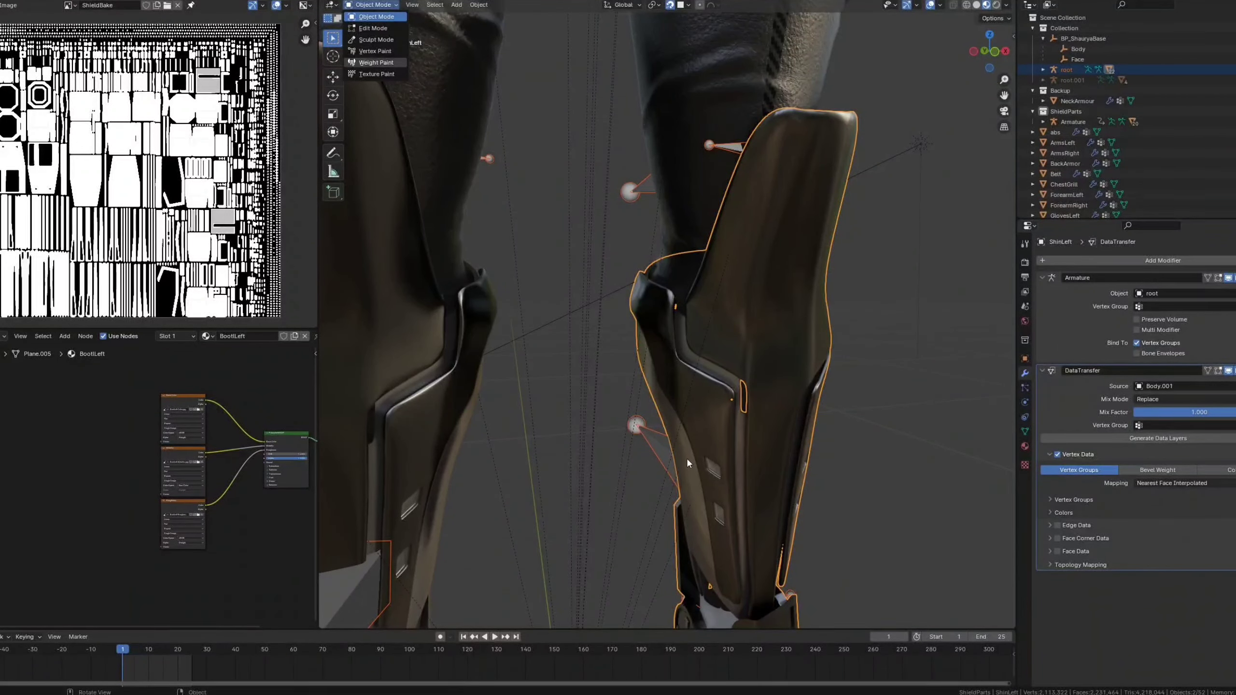
key("w")
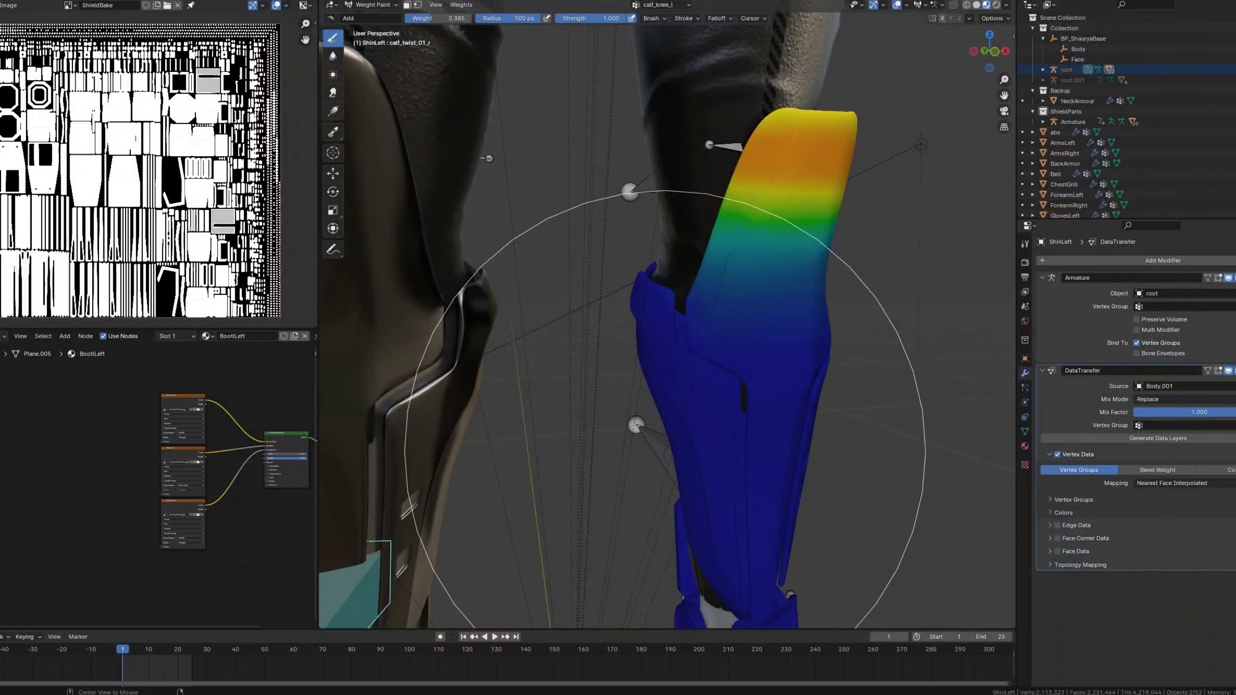
Step: Display the calf_twist_01_l bone's weights on the left shin armour and examine the gradient from the side
left_click(665, 450, "ctrl")
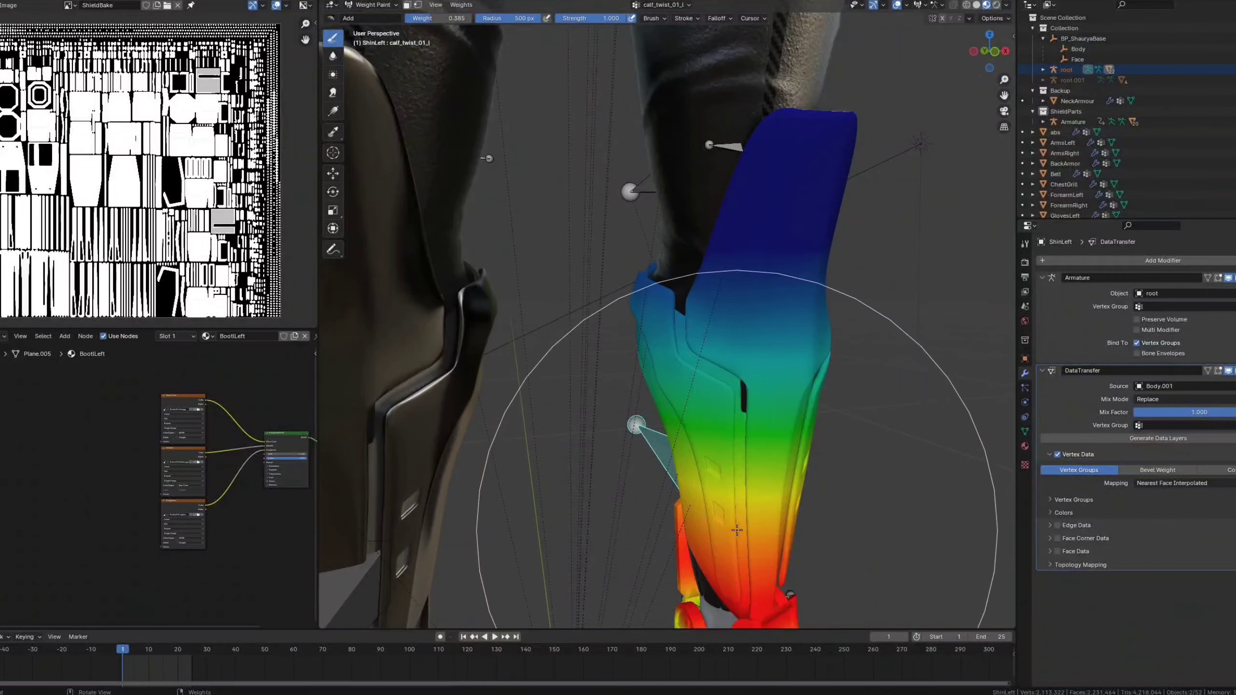
middle_click_drag(766, 472, 596, 460)
scroll(638, 437, "down", 2)
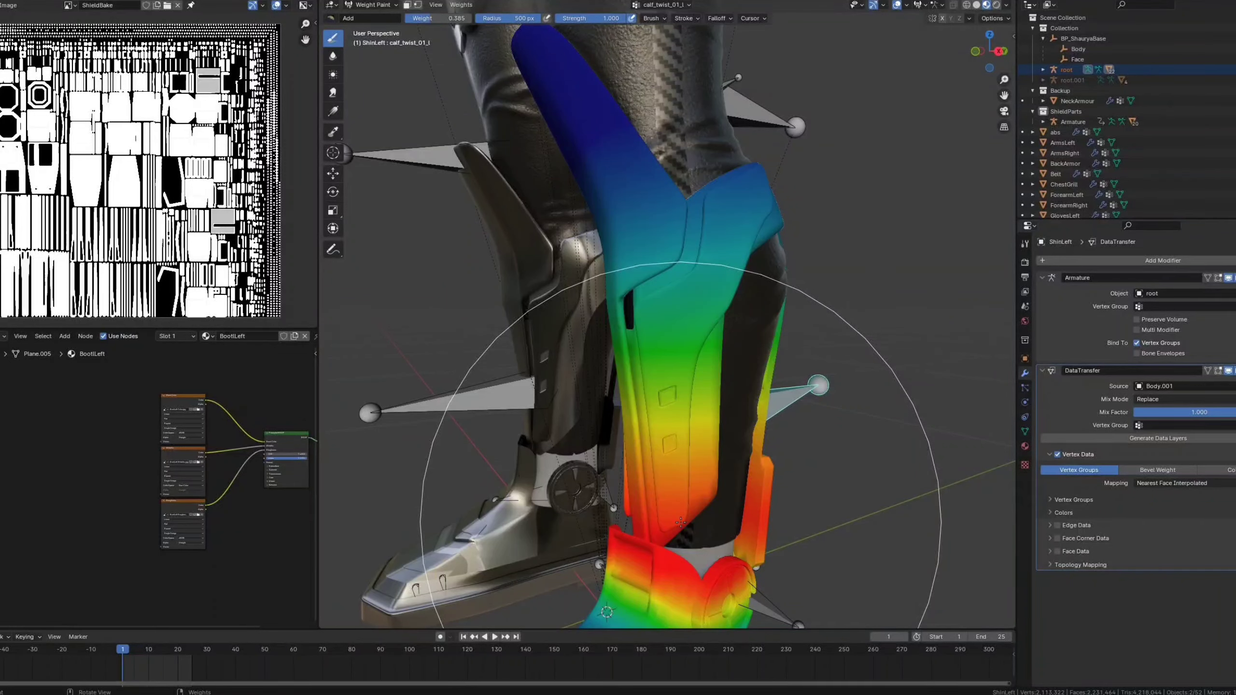
scroll(680, 522, "up", 5)
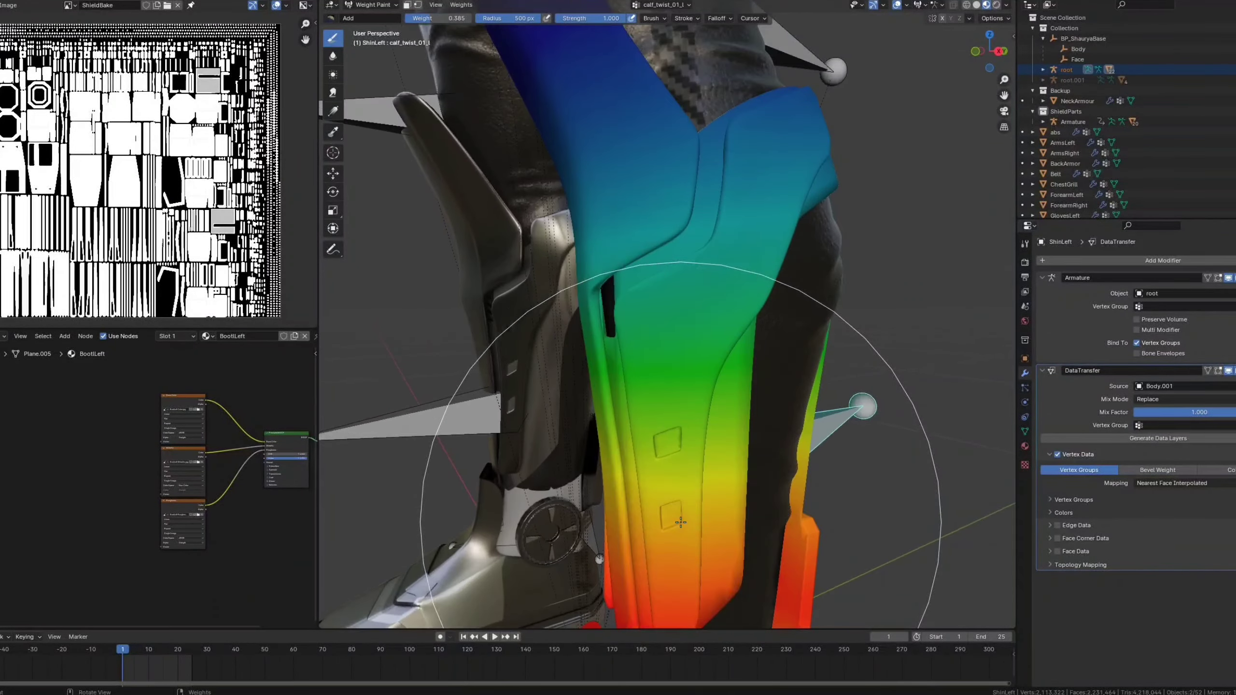
scroll(681, 522, "down", 4)
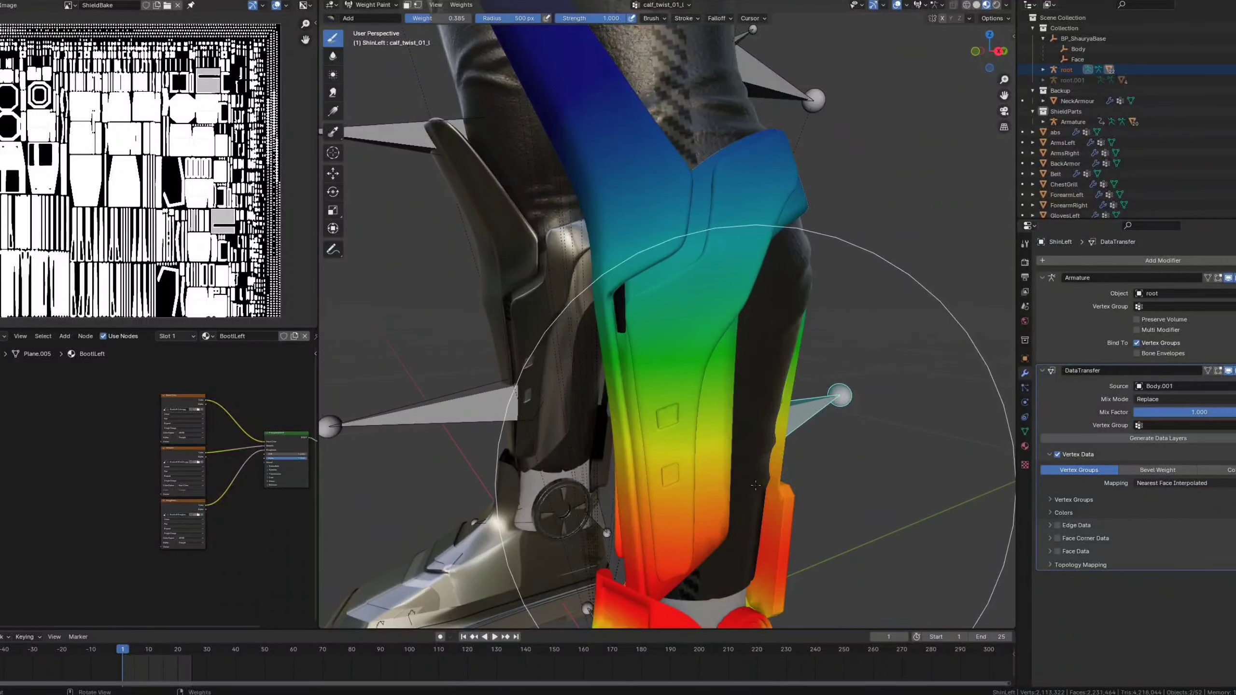
scroll(729, 523, "down", 1)
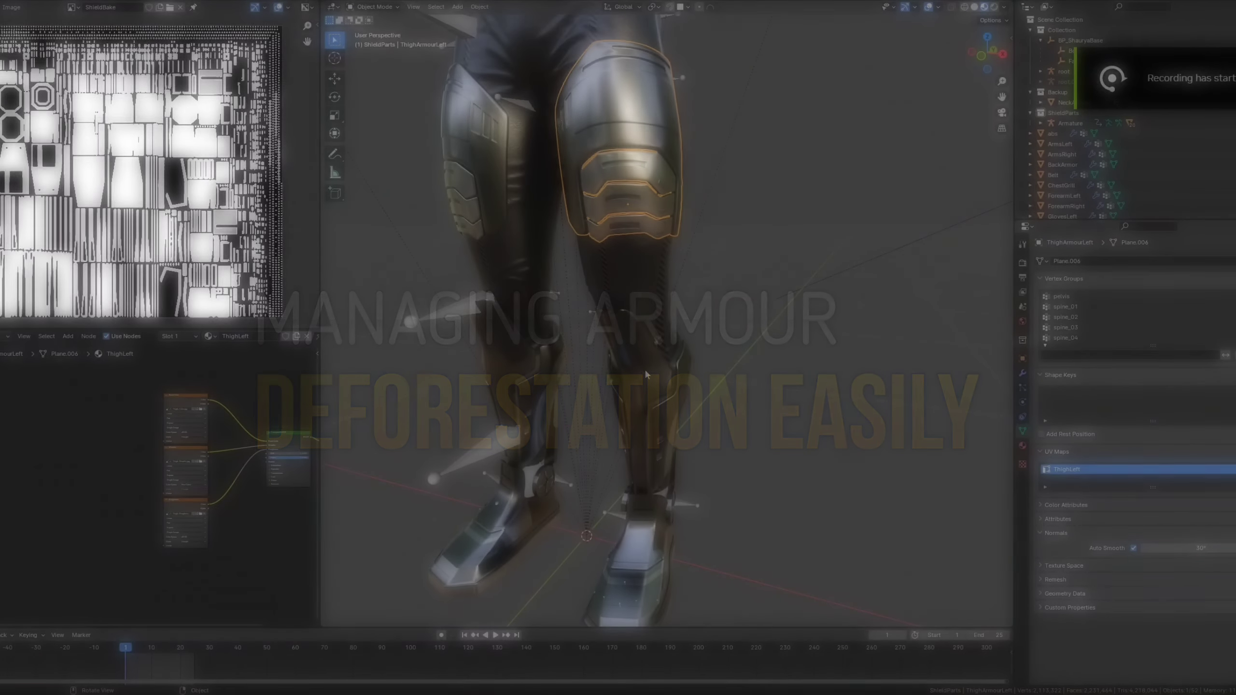
Step: Select the left shin armour in Object Mode, frame it in the view and show its modifiers
scroll(644, 374, "up", 3)
left_click(631, 392)
key("KP_Decimal")
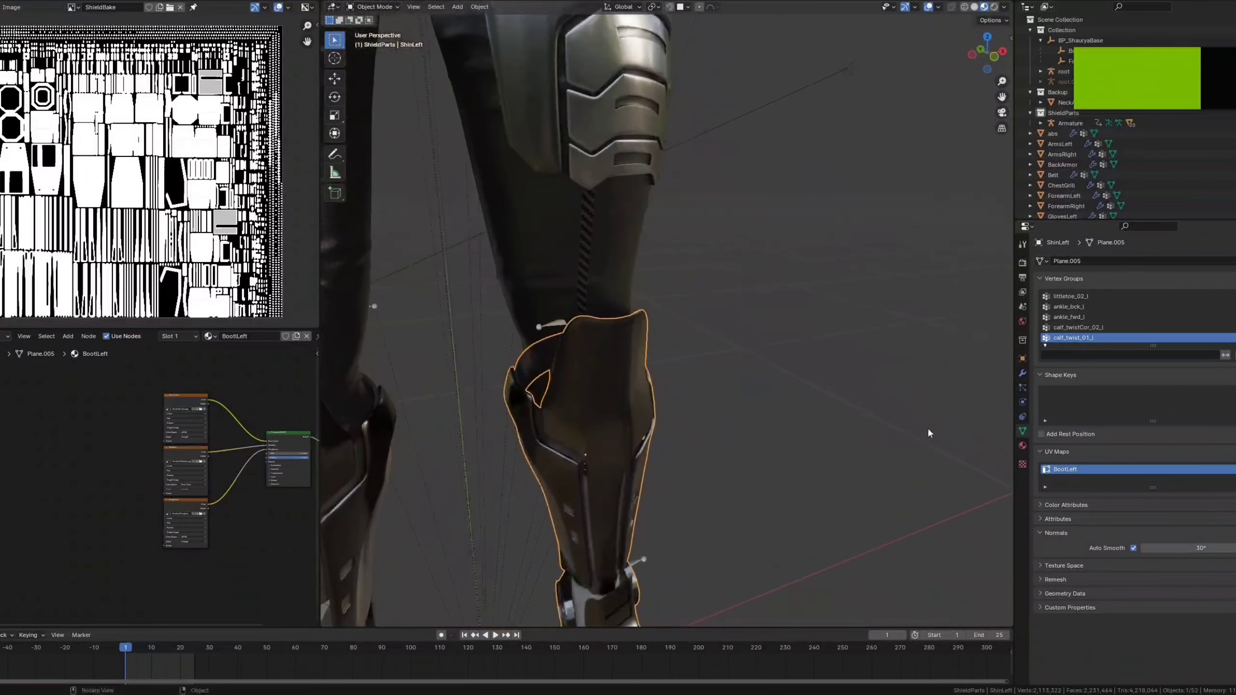
left_click(1022, 374)
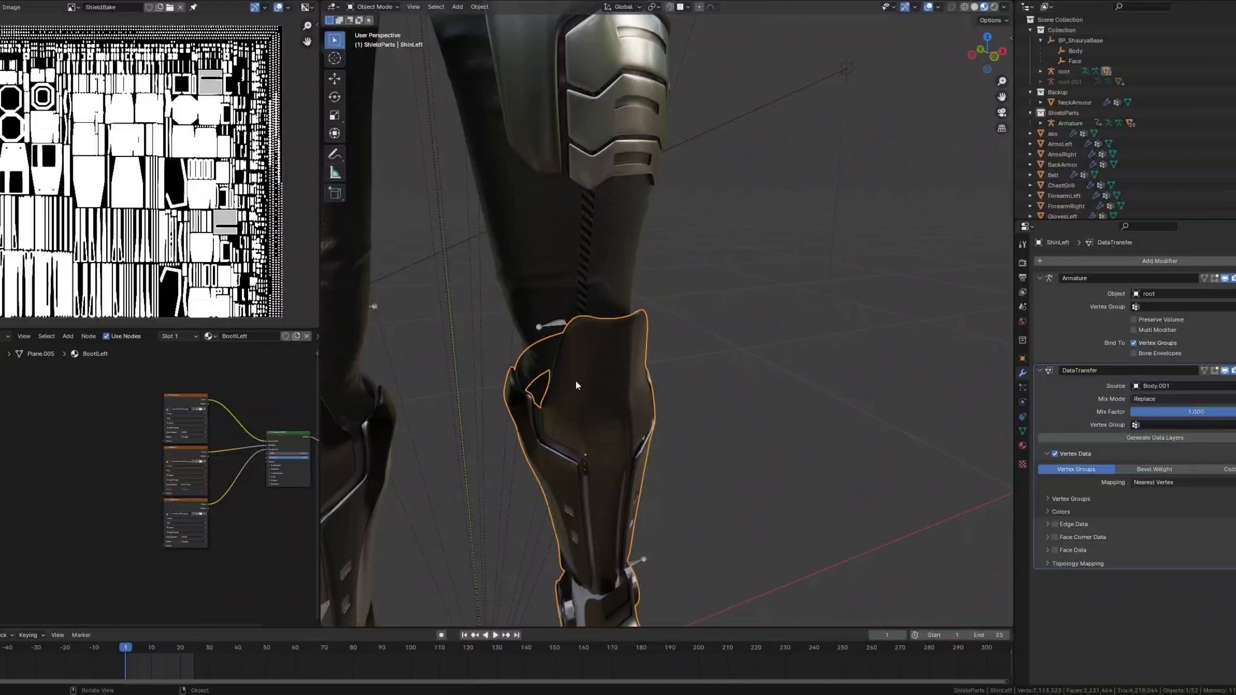
Step: Select the root armature together with the left shin armour, keeping the shin armour as the active object
scroll(604, 379, "down", 2)
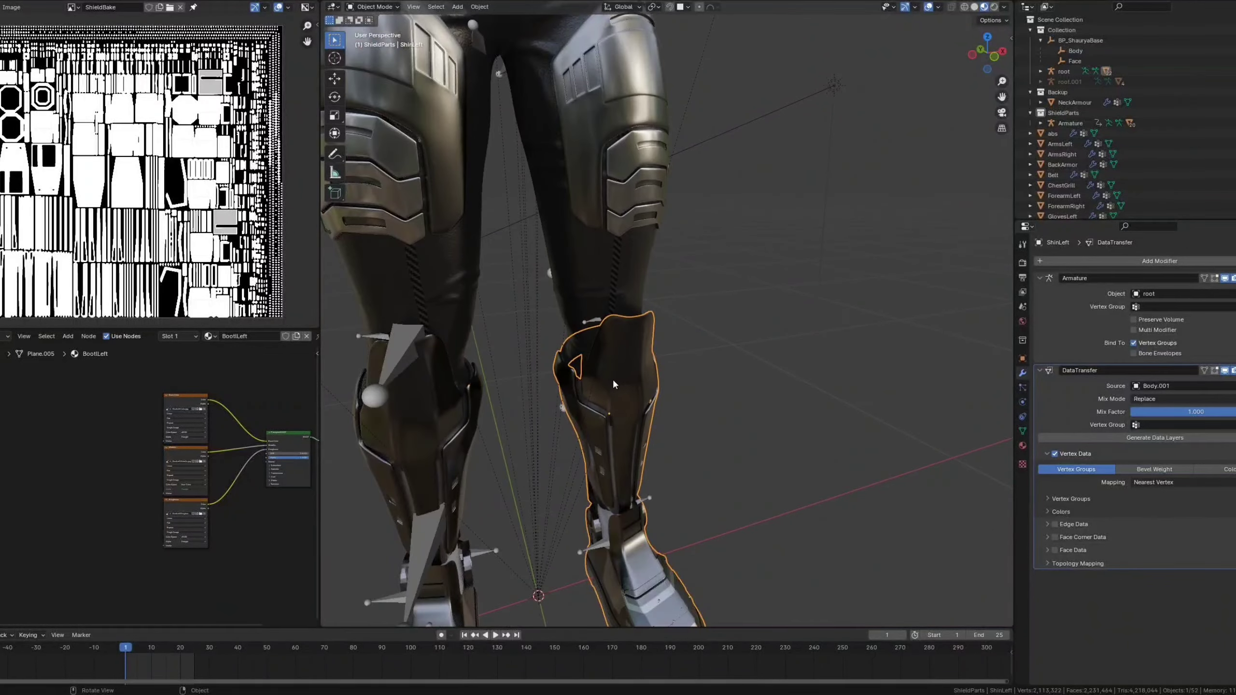
scroll(632, 380, "up", 3)
middle_click_drag(665, 383, 676, 438)
scroll(676, 438, "down", 3)
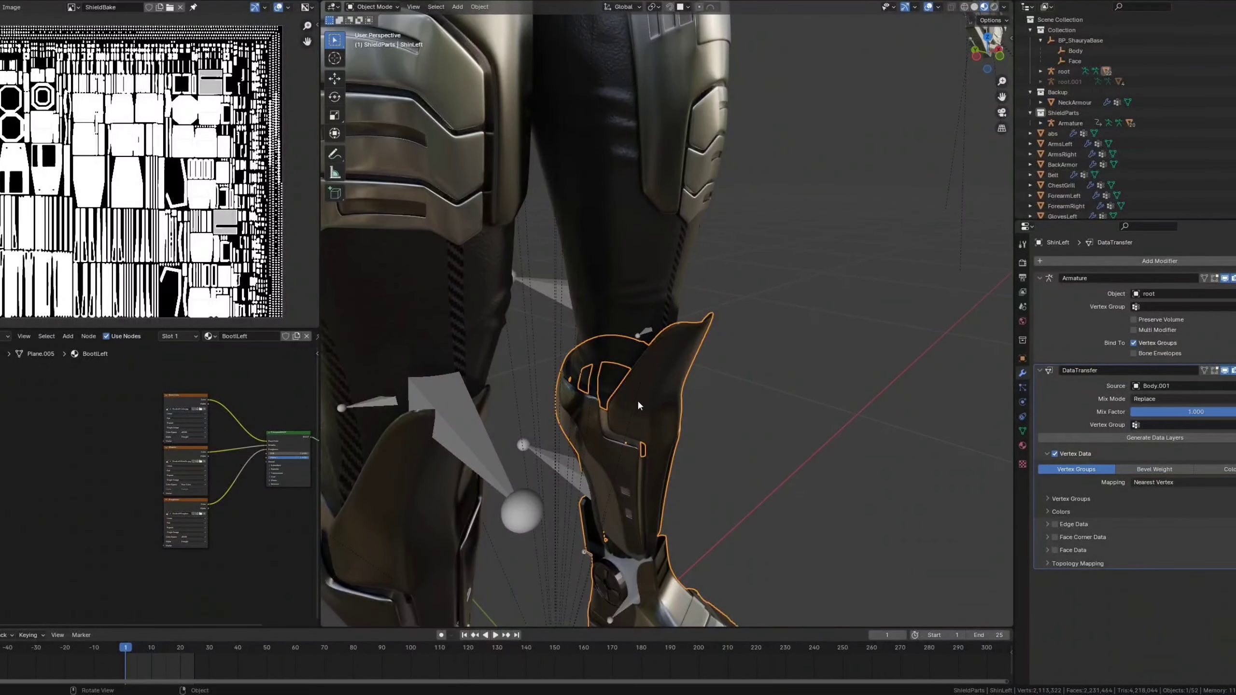
scroll(651, 371, "up", 2)
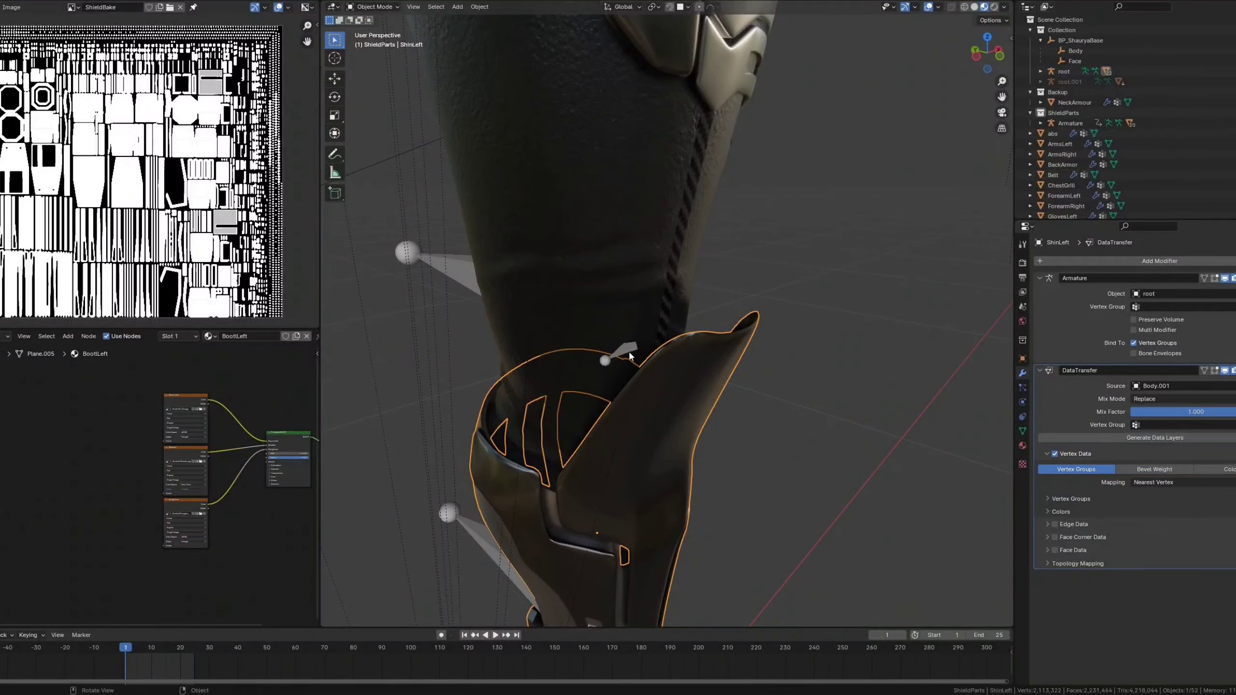
middle_click_drag(664, 402, 679, 372)
left_click(637, 327)
left_click(670, 355, "shift")
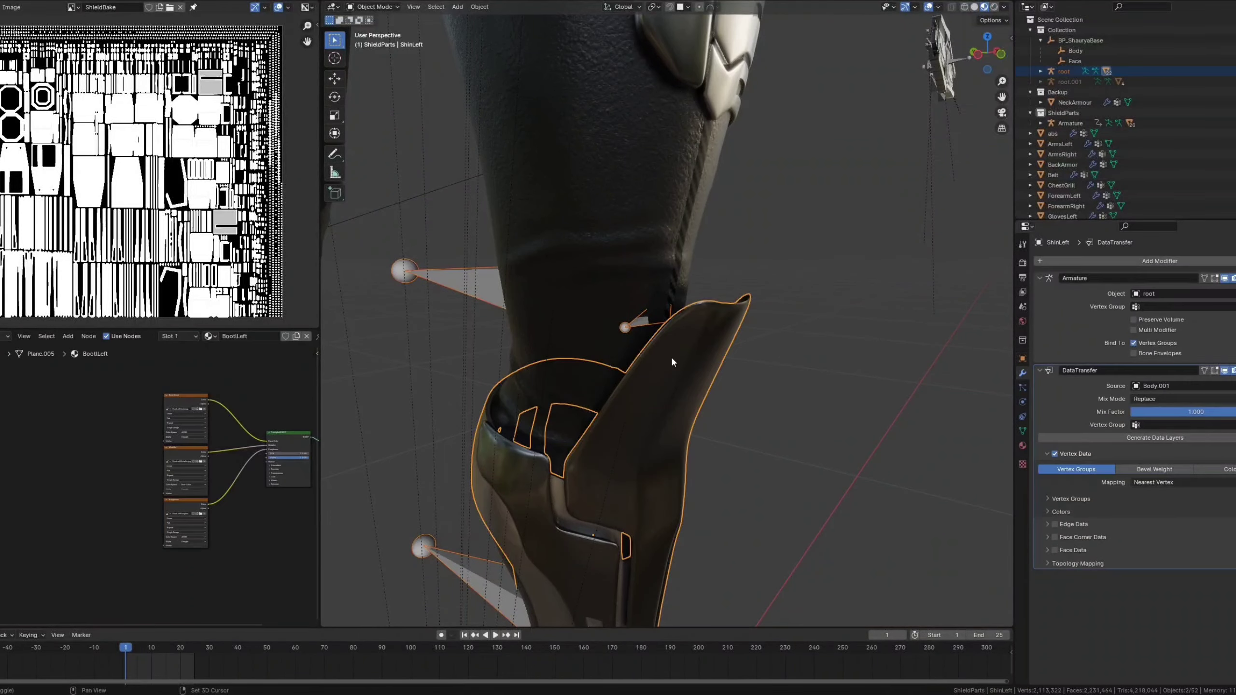
Step: Enter Weight Paint mode on the left shin armour and display the calf_knee_l bone's weights, viewing them from the side
left_click(373, 7)
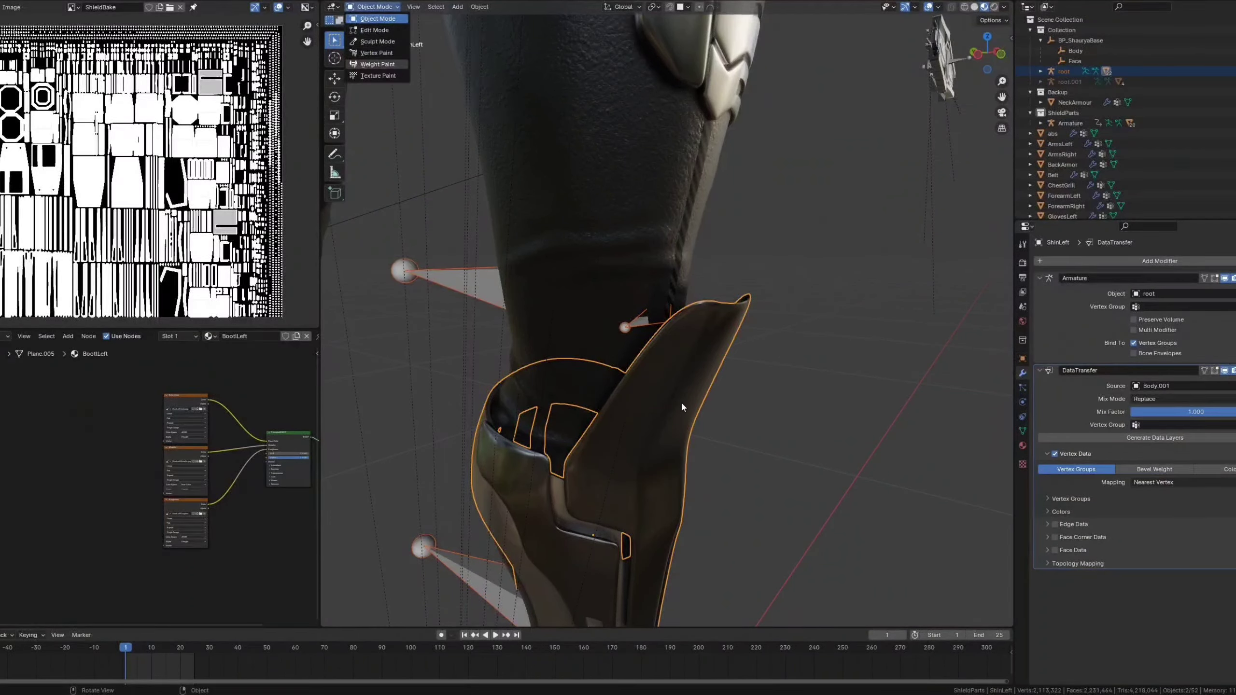
key("Return")
left_click(648, 327, "ctrl")
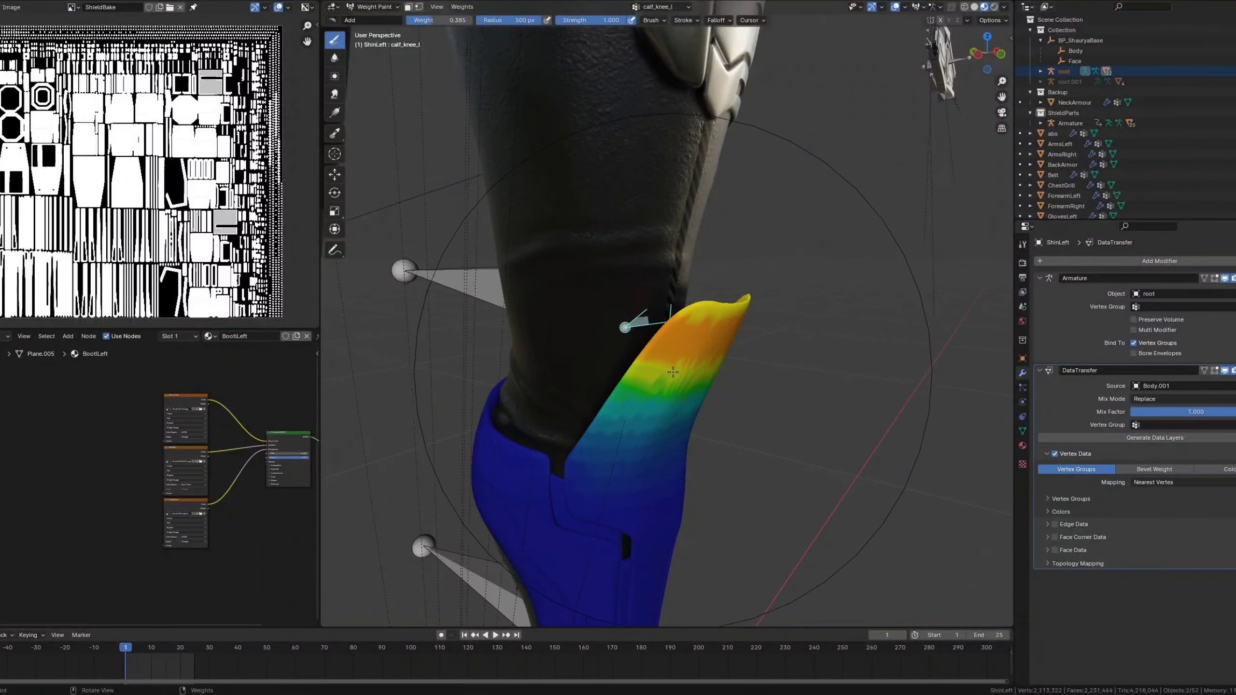
middle_click_drag(673, 372, 716, 303)
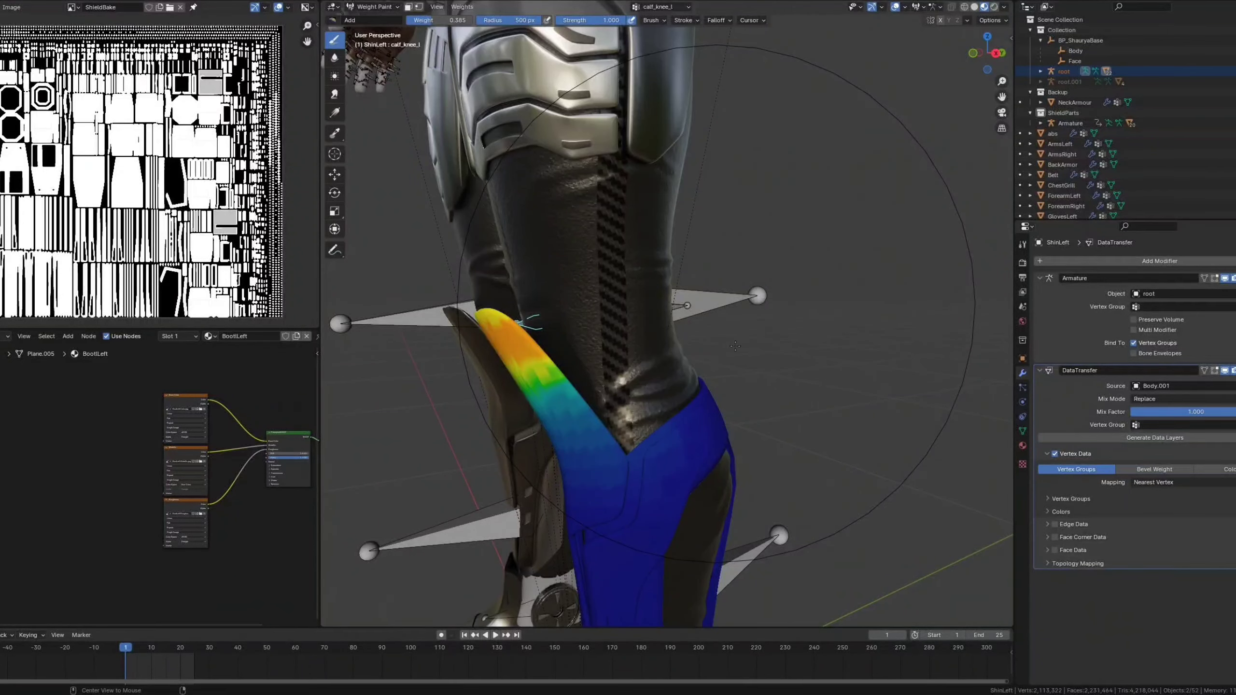
Step: Rotate the left calf bone behind the knee 18.9° about the global X axis to bend the lower leg
left_click(730, 297, "ctrl")
key("r")
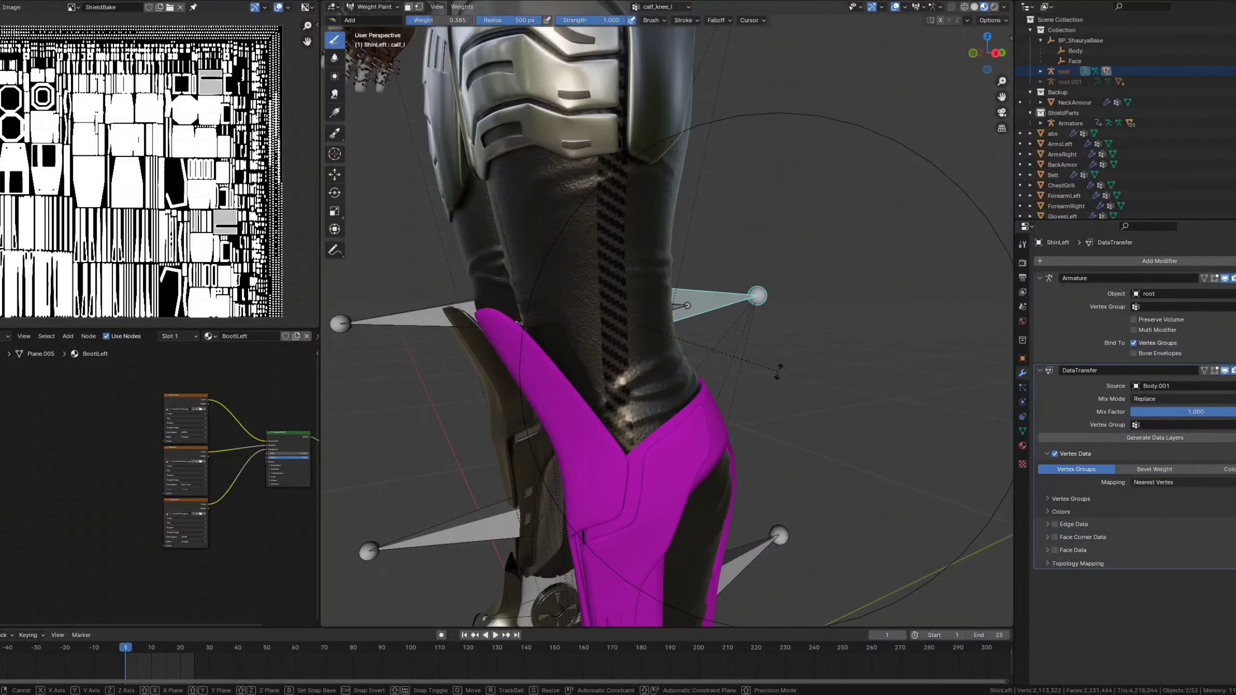
key("x")
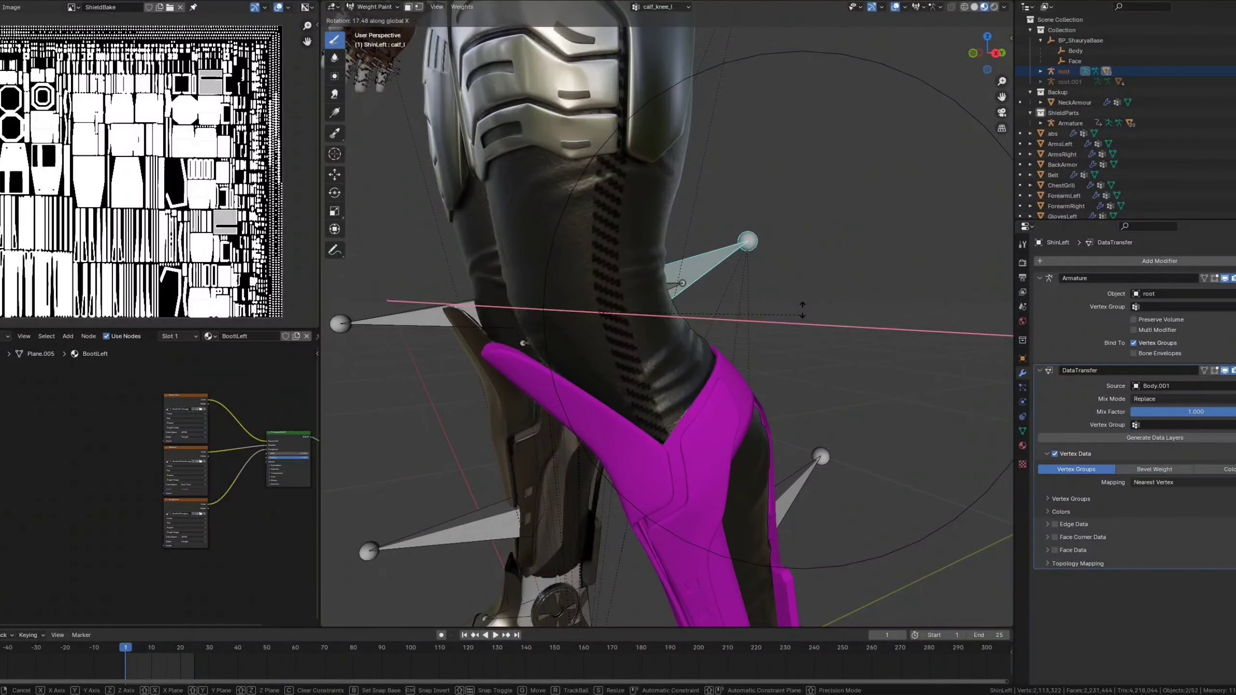
left_click(496, 486)
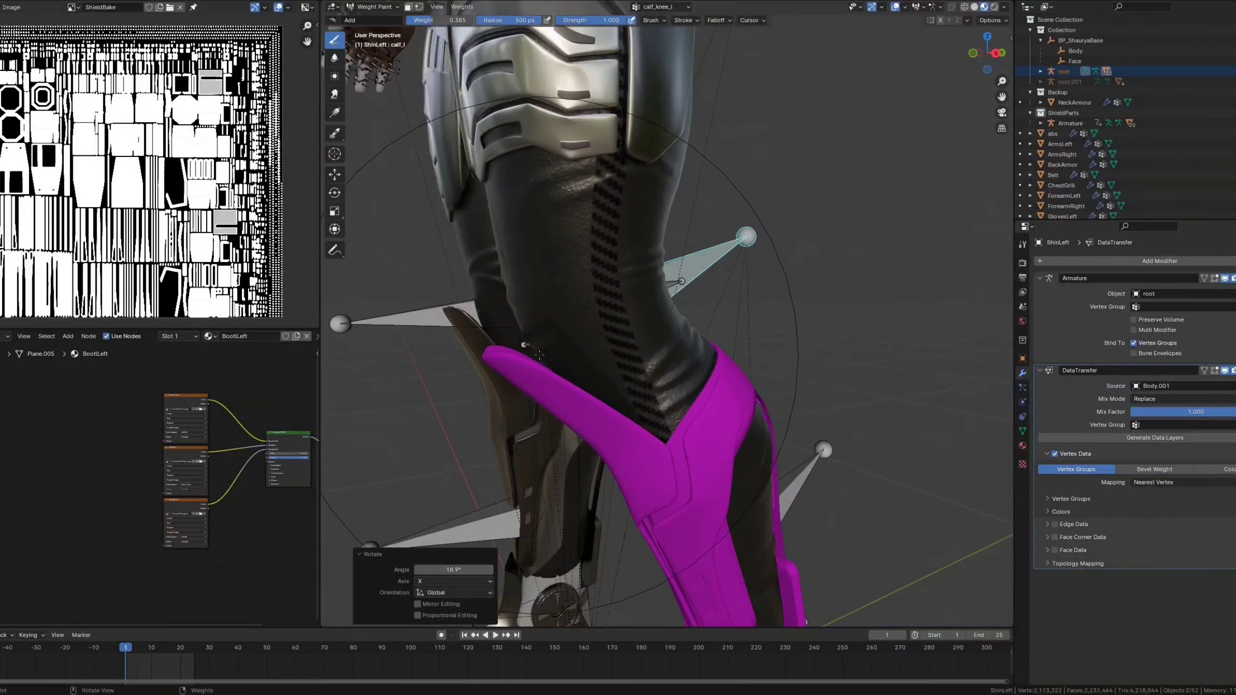
Step: Display the calf_knee_l bone's weights on the bent left shin armour and examine the gradient on the knee plate
left_click(531, 345, "alt")
middle_click_drag(531, 345, 681, 319)
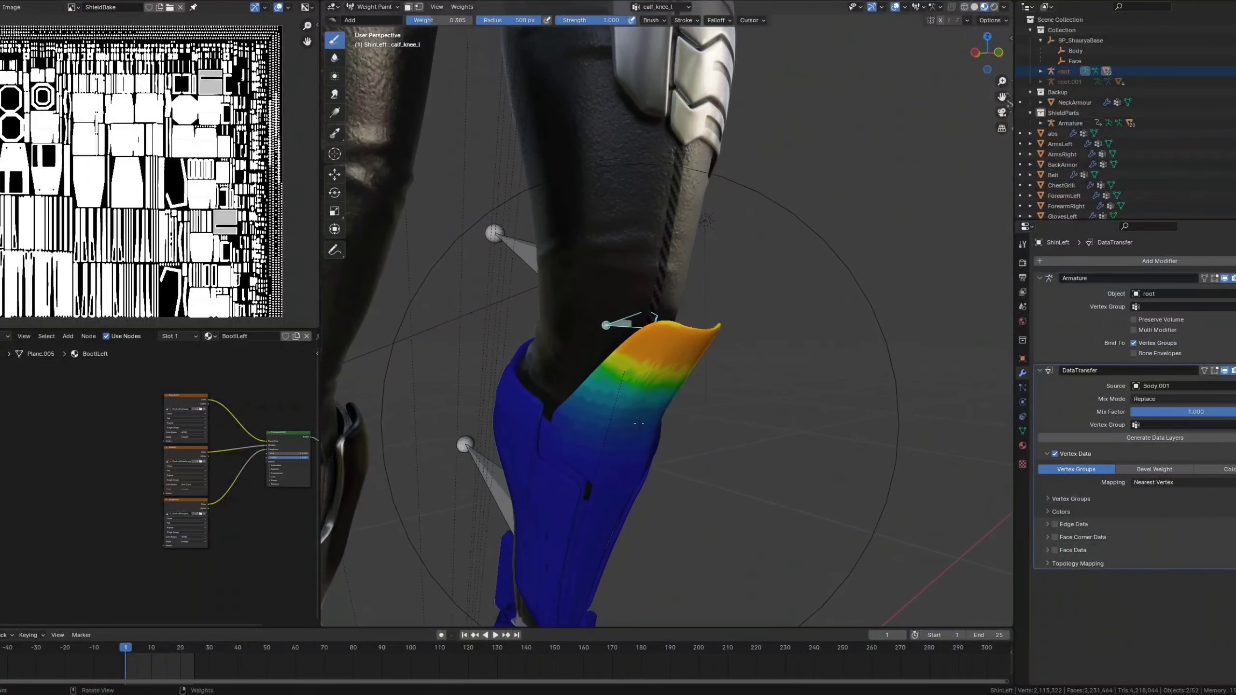
scroll(682, 319, "up", 5)
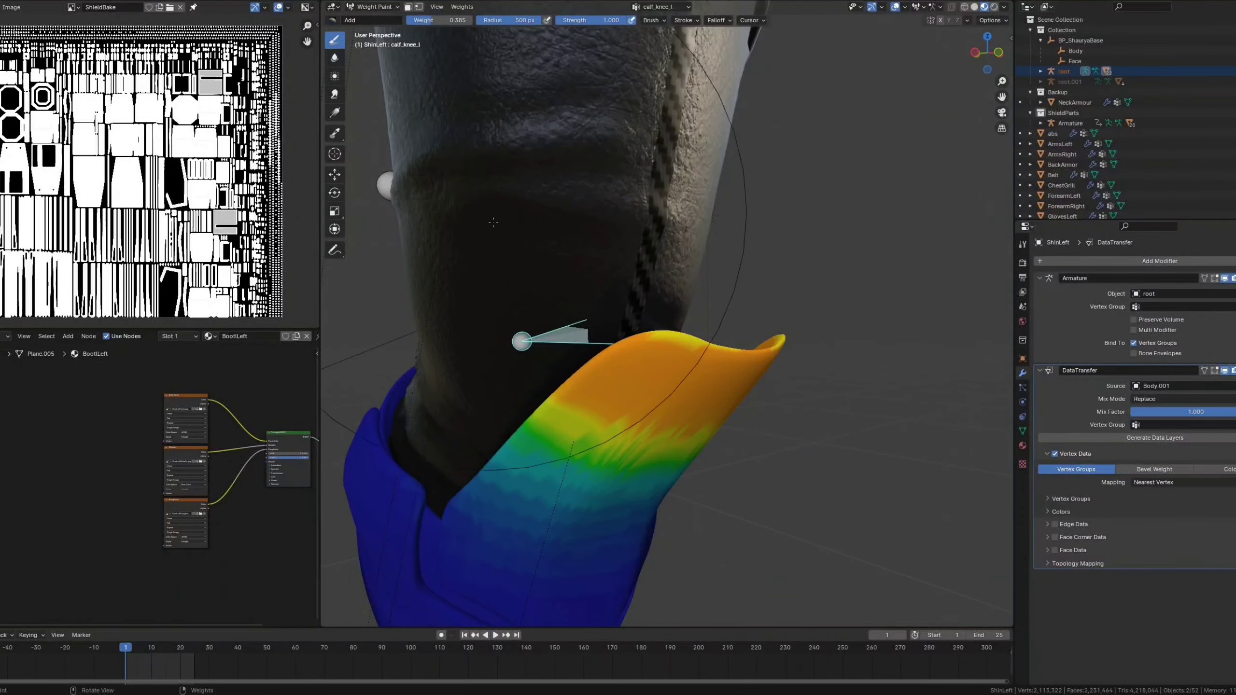
scroll(614, 409, "down", 1)
scroll(614, 409, "down", 1)
middle_click_drag(749, 438, 695, 390)
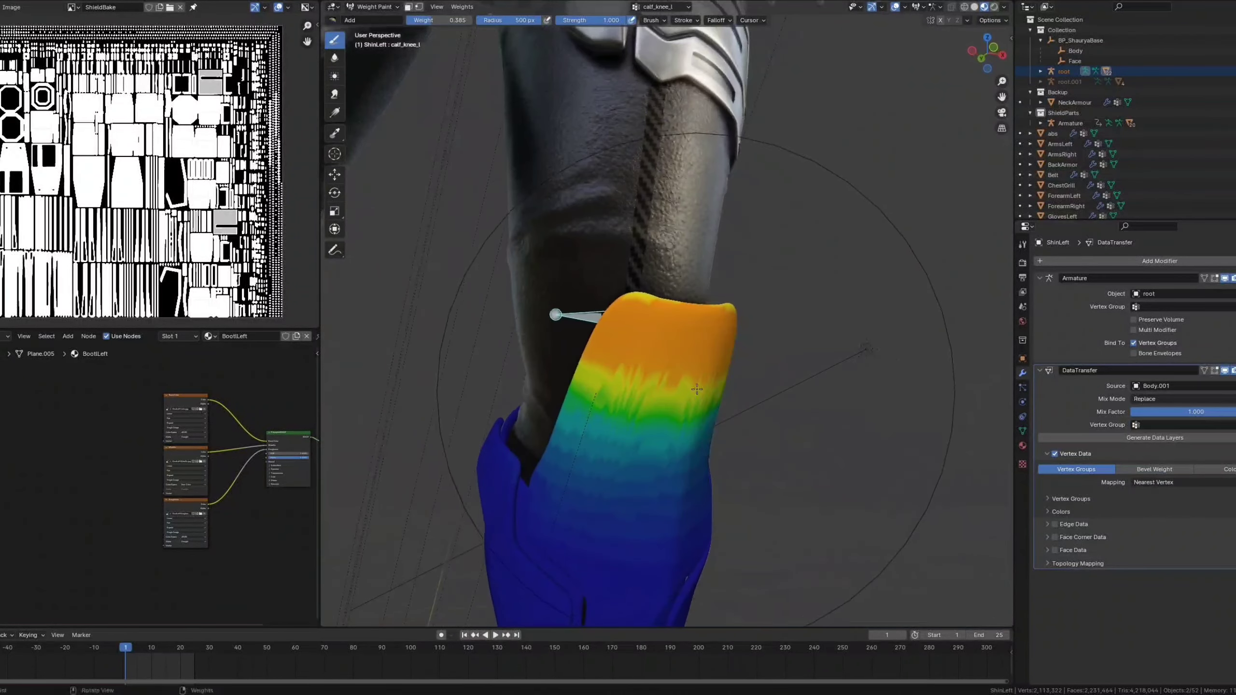
Step: Remove the calf_knee_l vertex group from the left shin armour
left_click(1023, 431)
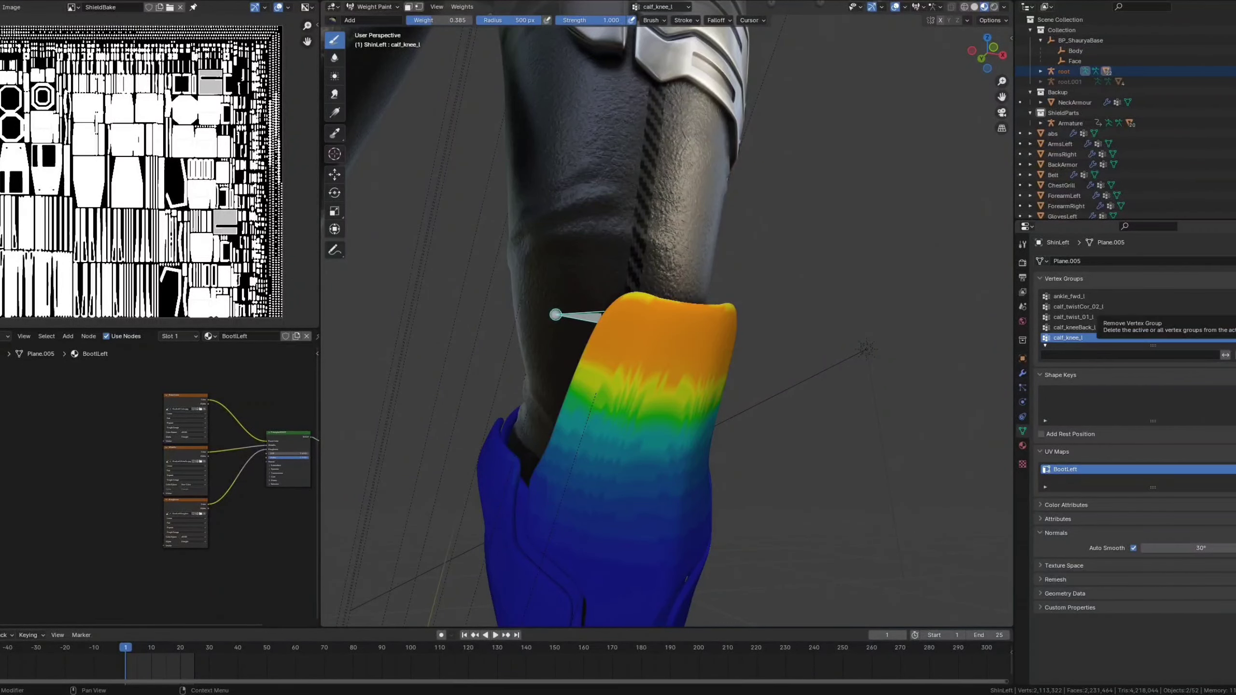
left_click(1235, 307)
middle_click_drag(641, 344, 593, 334)
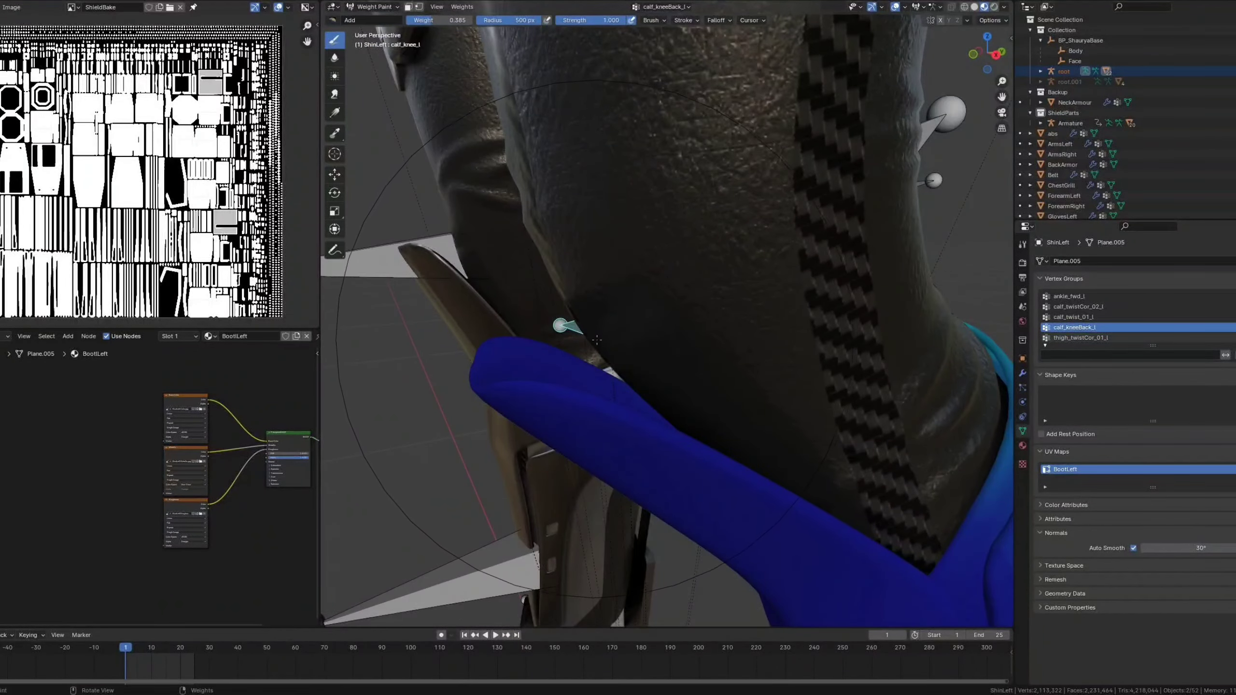
Step: Check the calf_kneeBack_l weights behind the knee and remove that vertex group from the left shin armour
scroll(593, 334, "down", 5)
middle_click_drag(802, 398, 596, 193)
scroll(785, 395, "up", 2)
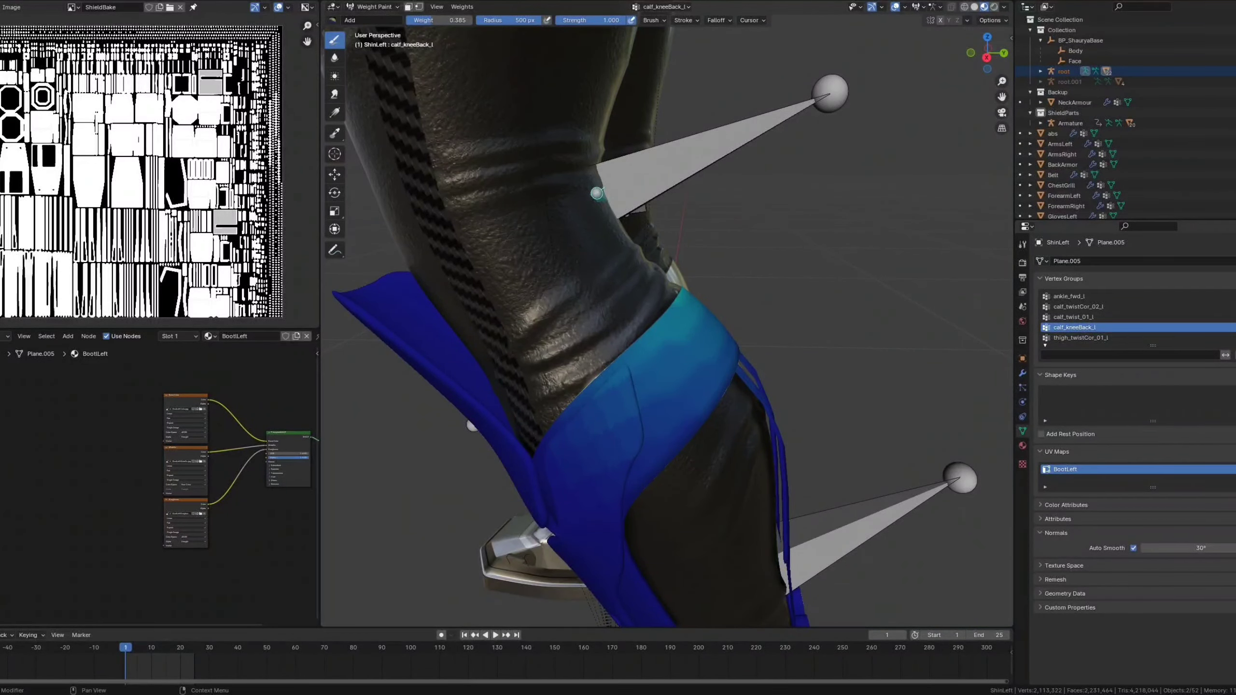
left_click(1235, 307)
Step: Examine the calf_twist_01_l weights on the left shin armour from the knee plate down to the ankle
mouse_move(638, 403)
middle_mouse_down()
mouse_move(679, 403)
mouse_move(667, 366)
mouse_move(696, 358)
mouse_move(789, 375)
middle_mouse_up()
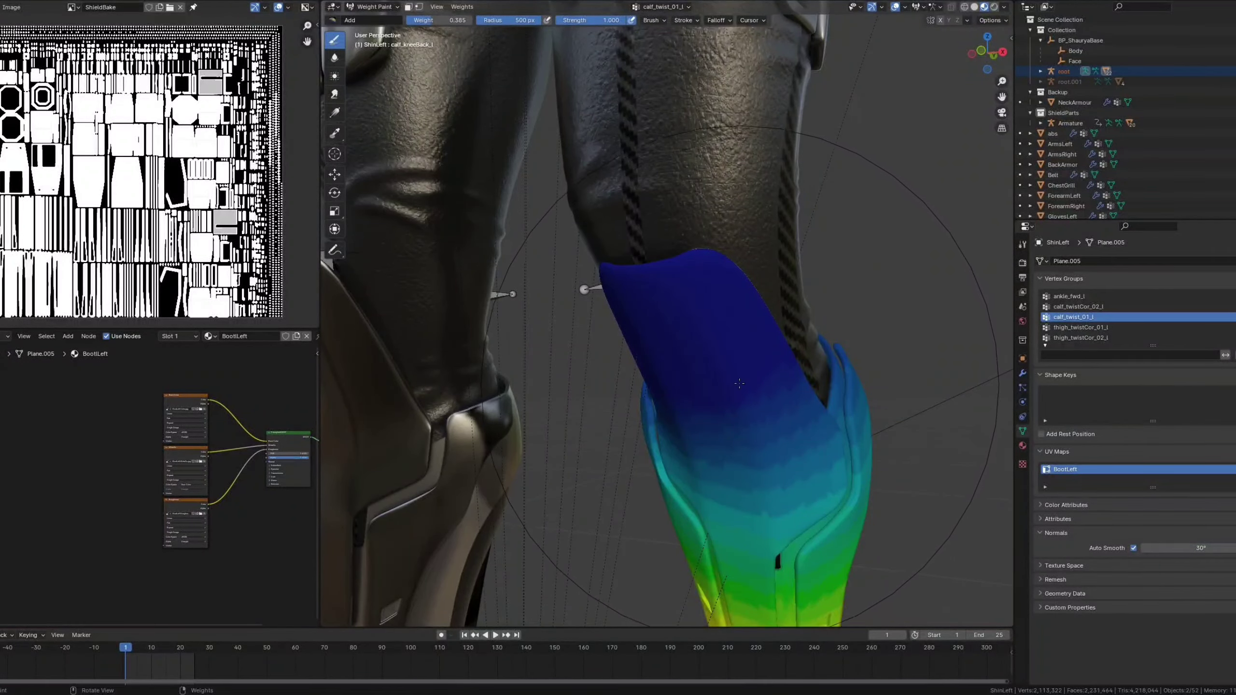
mouse_move(739, 384)
middle_mouse_down()
mouse_move(713, 409)
mouse_move(568, 419)
middle_mouse_up()
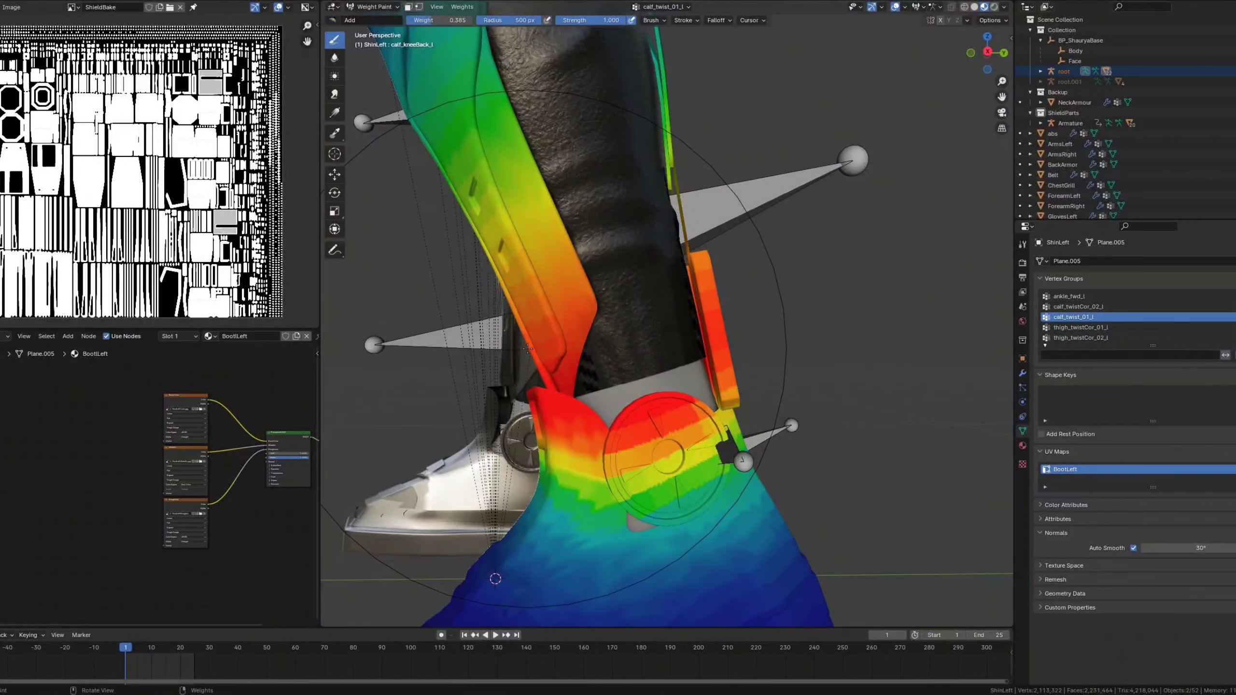
mouse_move(597, 399)
middle_mouse_down()
mouse_move(689, 396)
mouse_move(686, 362)
middle_mouse_up()
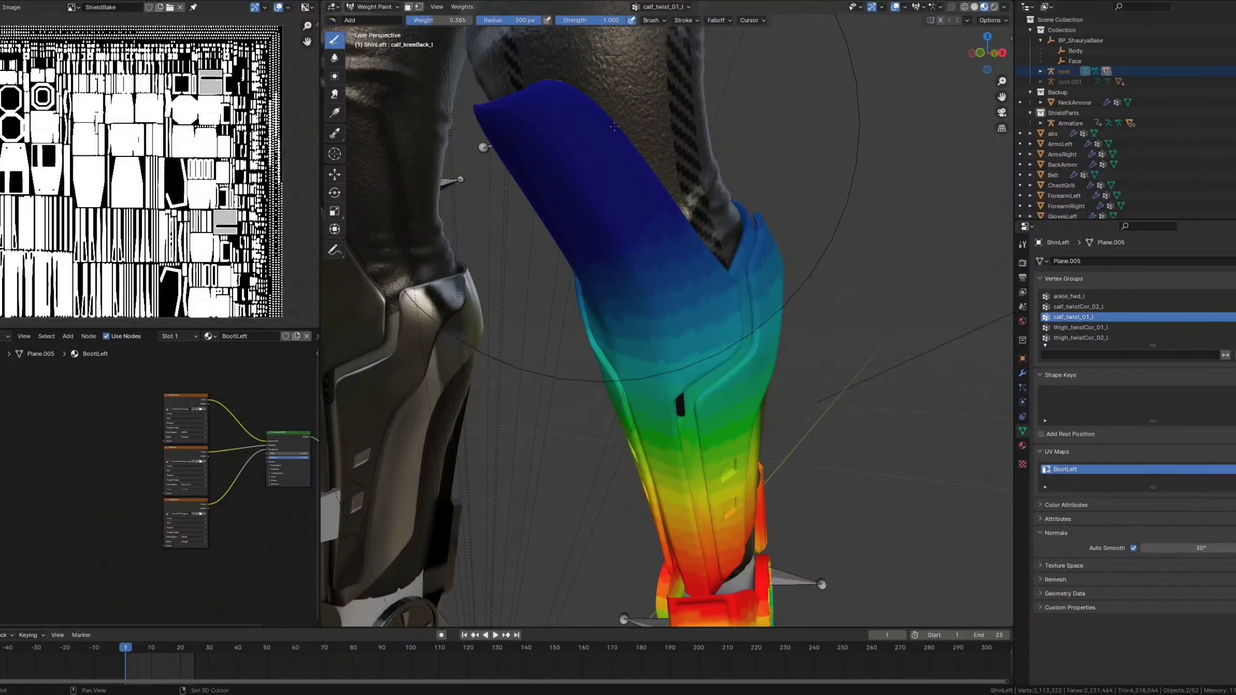
middle_click_drag(614, 126, 660, 386)
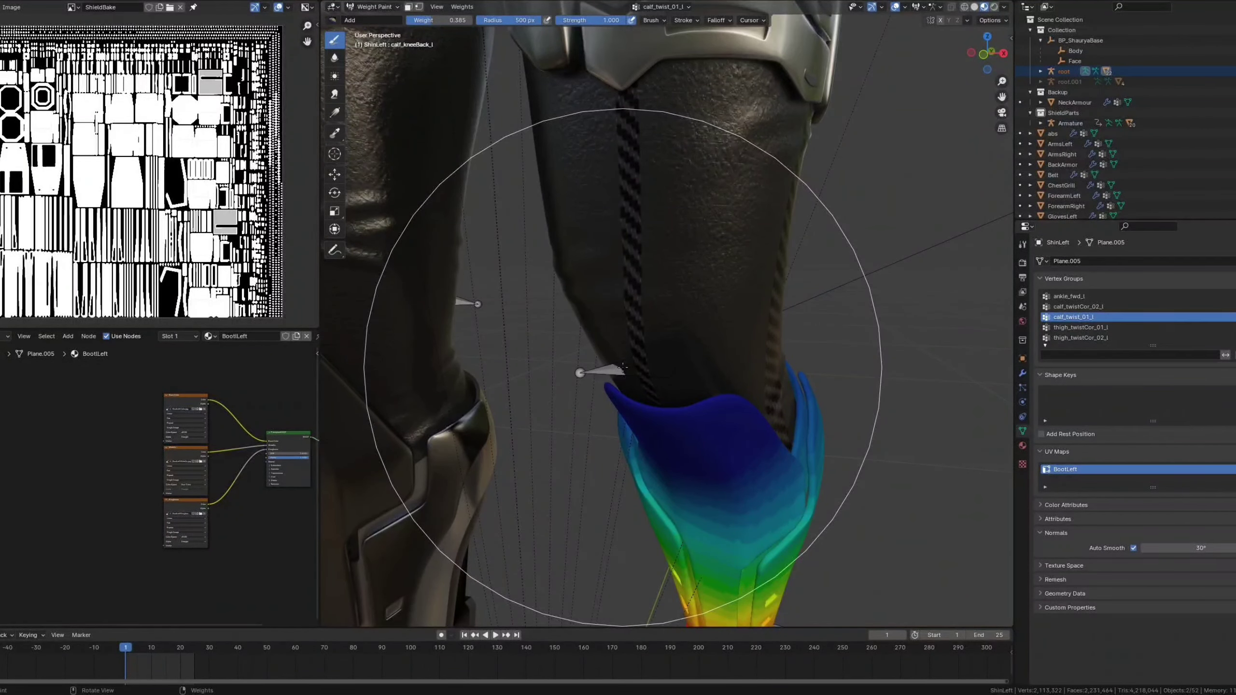
Step: Select the calf_knee_l bone and check its influence on the left shin armour and the vertex group list
left_click(622, 369, "ctrl")
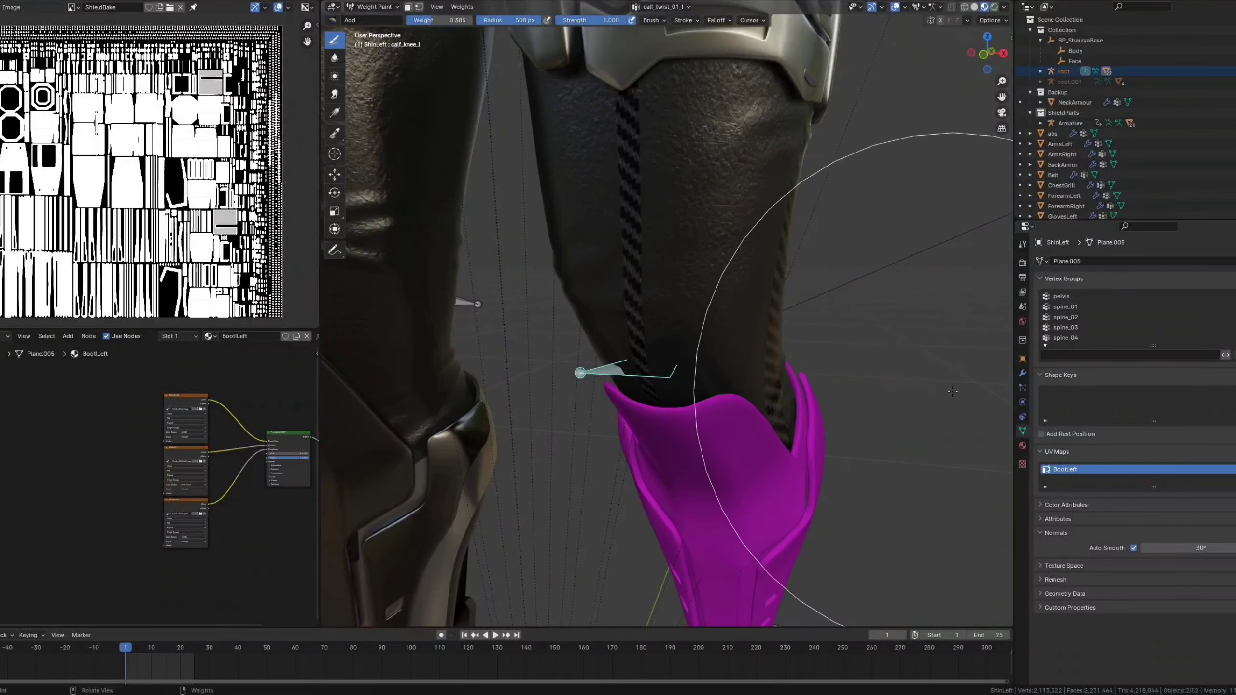
scroll(1064, 329, "down", 1)
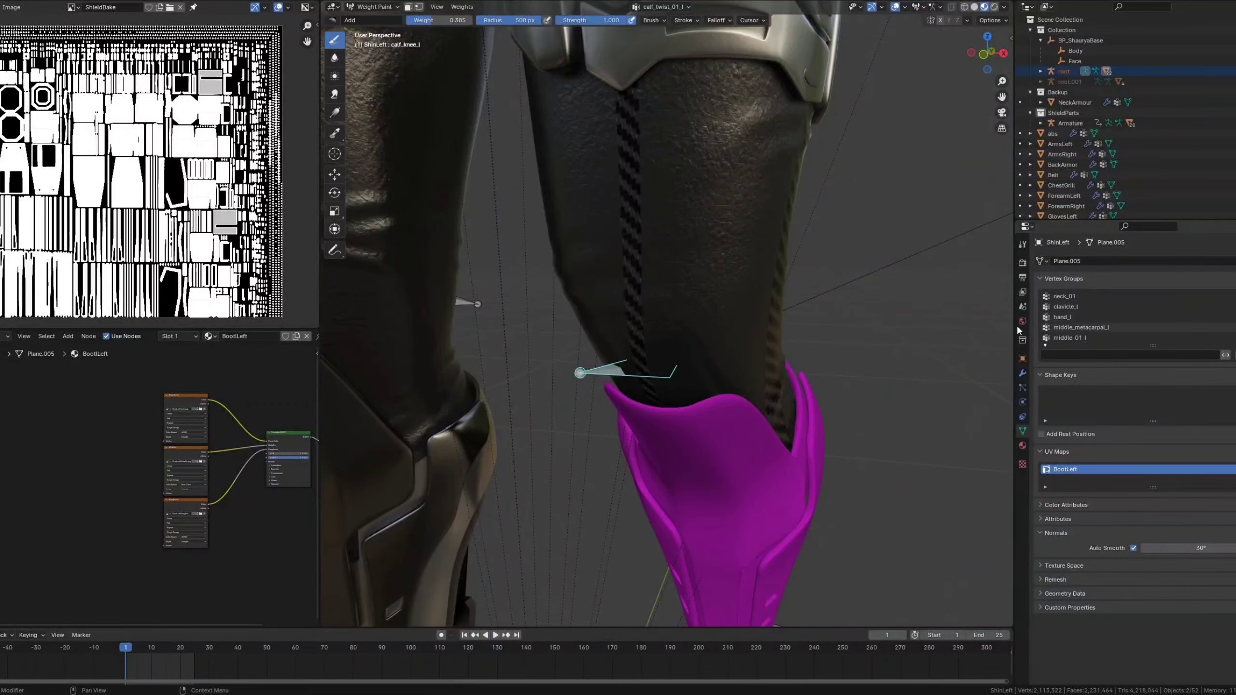
mouse_move(623, 413)
middle_mouse_down()
mouse_move(652, 369)
mouse_move(597, 374)
mouse_move(715, 502)
mouse_move(691, 499)
middle_mouse_up()
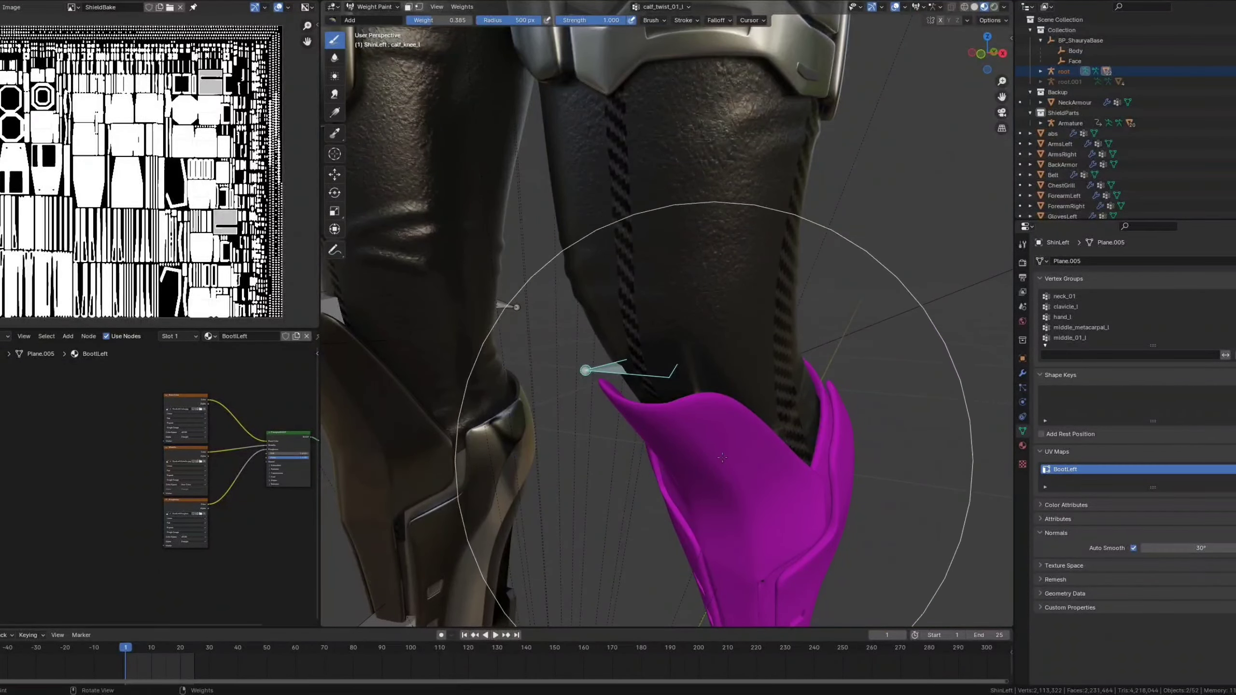
Step: Examine the rest of the armoured character, from the legs up to the chest, shoulders and neck
mouse_move(701, 623)
middle_mouse_down()
mouse_move(692, 363)
mouse_move(725, 372)
middle_mouse_up()
scroll(705, 253, "down", 6)
middle_click_drag(701, 224, 687, 325, "shift")
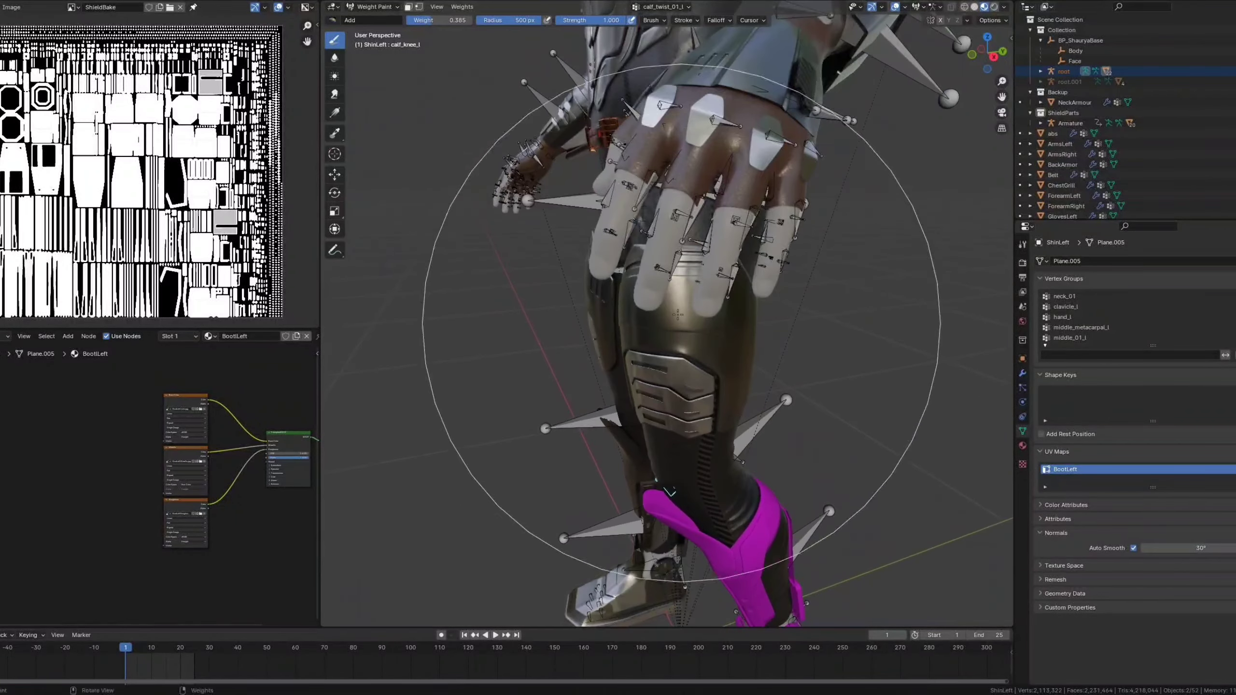
middle_click_drag(663, 270, 642, 454, "shift")
middle_click_drag(638, 360, 704, 331)
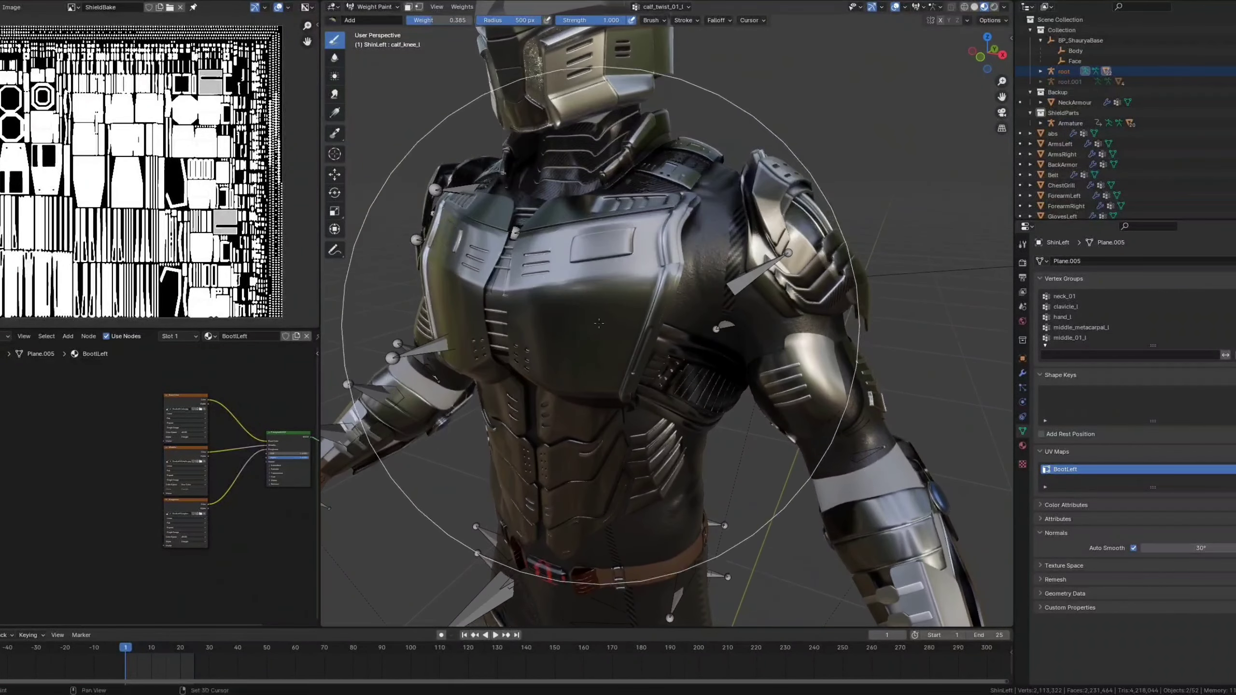
scroll(704, 325, "up", 1)
middle_click_drag(652, 288, 711, 381, "shift")
scroll(717, 386, "up", 1)
scroll(718, 386, "up", 3)
scroll(725, 395, "down", 3)
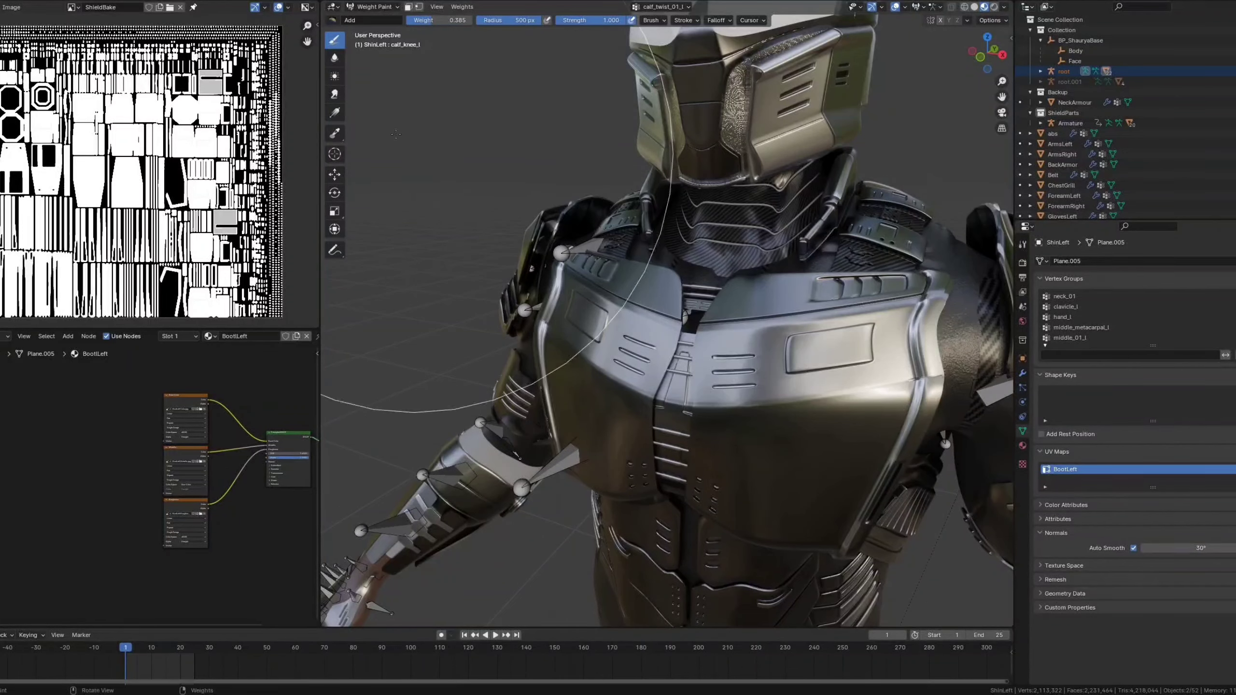
Step: Return to Object Mode, select the left forearm armour and view it closely around the elbow
left_click(374, 6)
key("o")
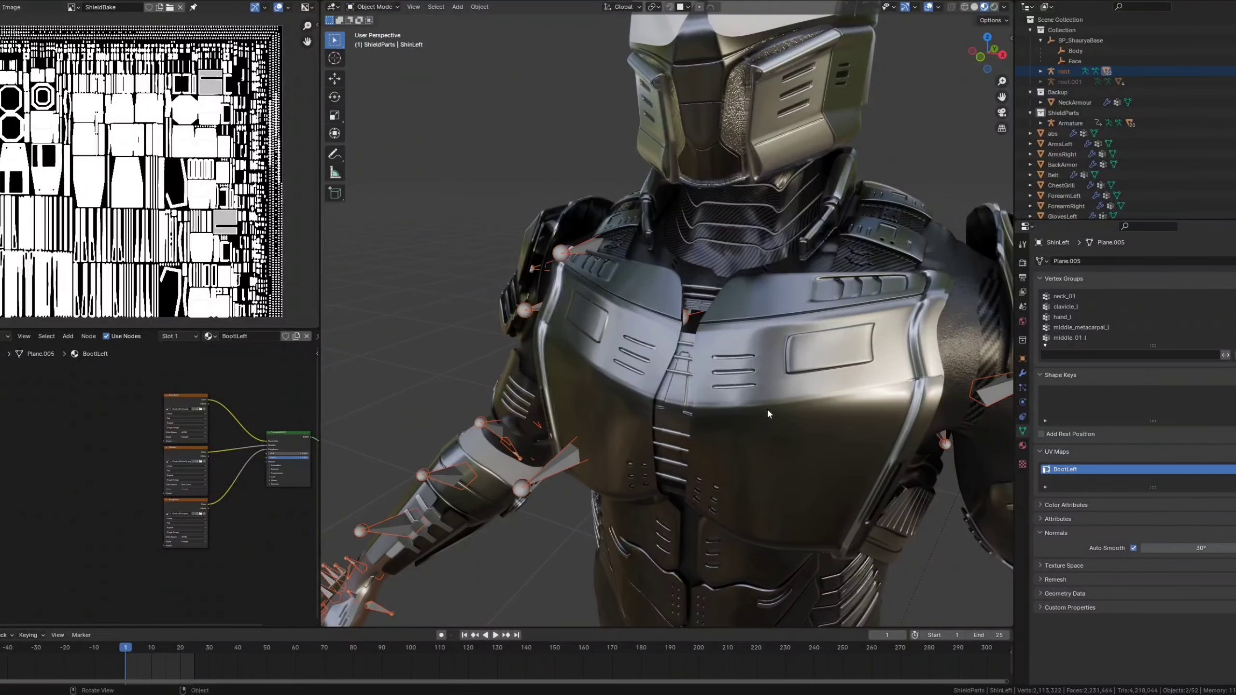
mouse_move(811, 403)
middle_mouse_down()
mouse_move(673, 296)
mouse_move(569, 339)
mouse_move(682, 288)
middle_mouse_up()
left_click(681, 289)
scroll(670, 354, "up", 2)
middle_click_drag(671, 359, 635, 341)
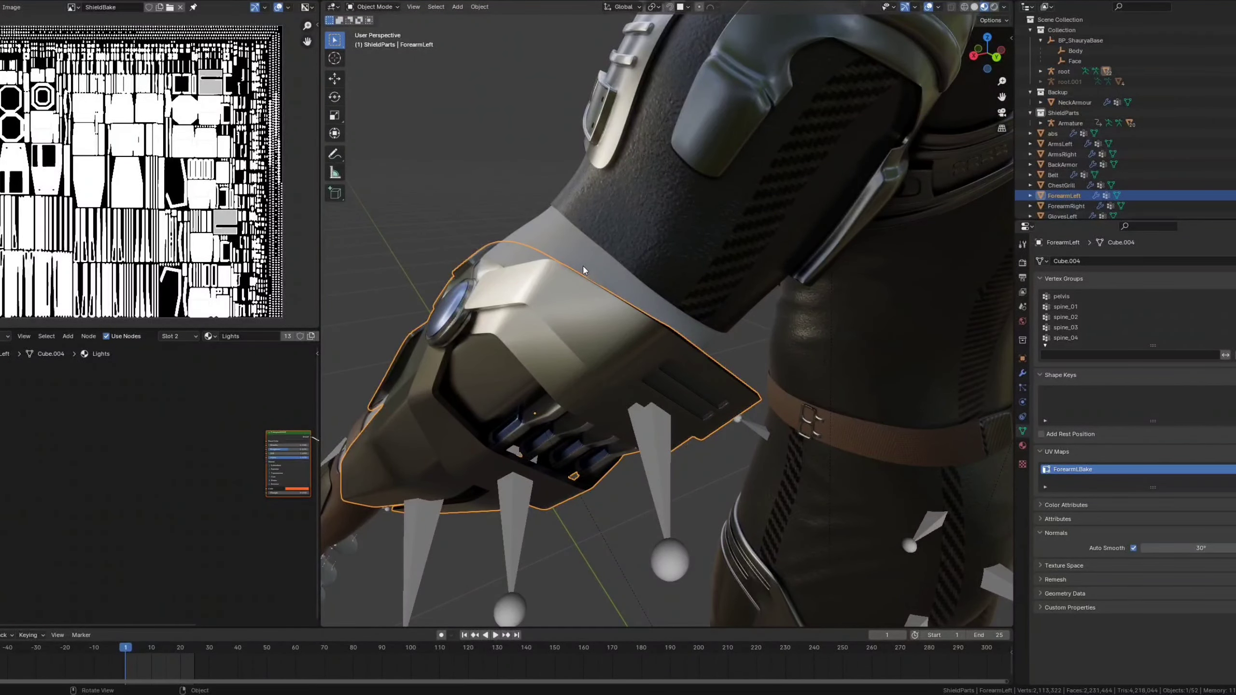
middle_click_drag(662, 378, 798, 145)
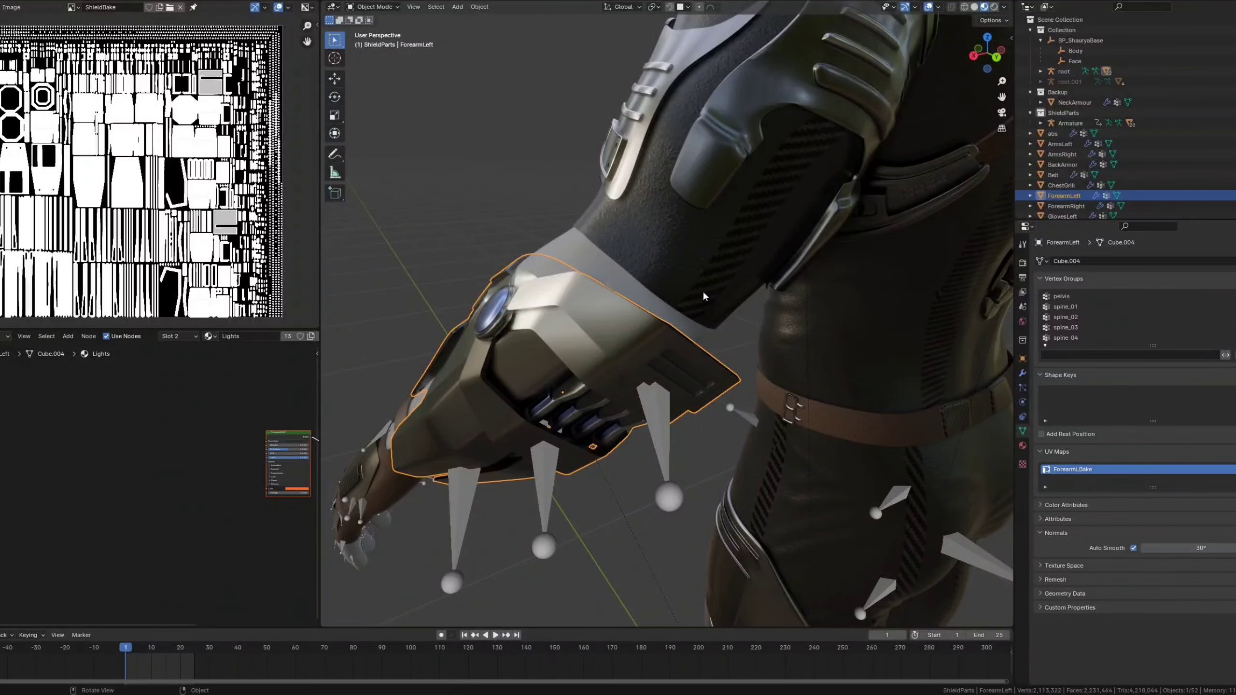
middle_click_drag(588, 361, 701, 382)
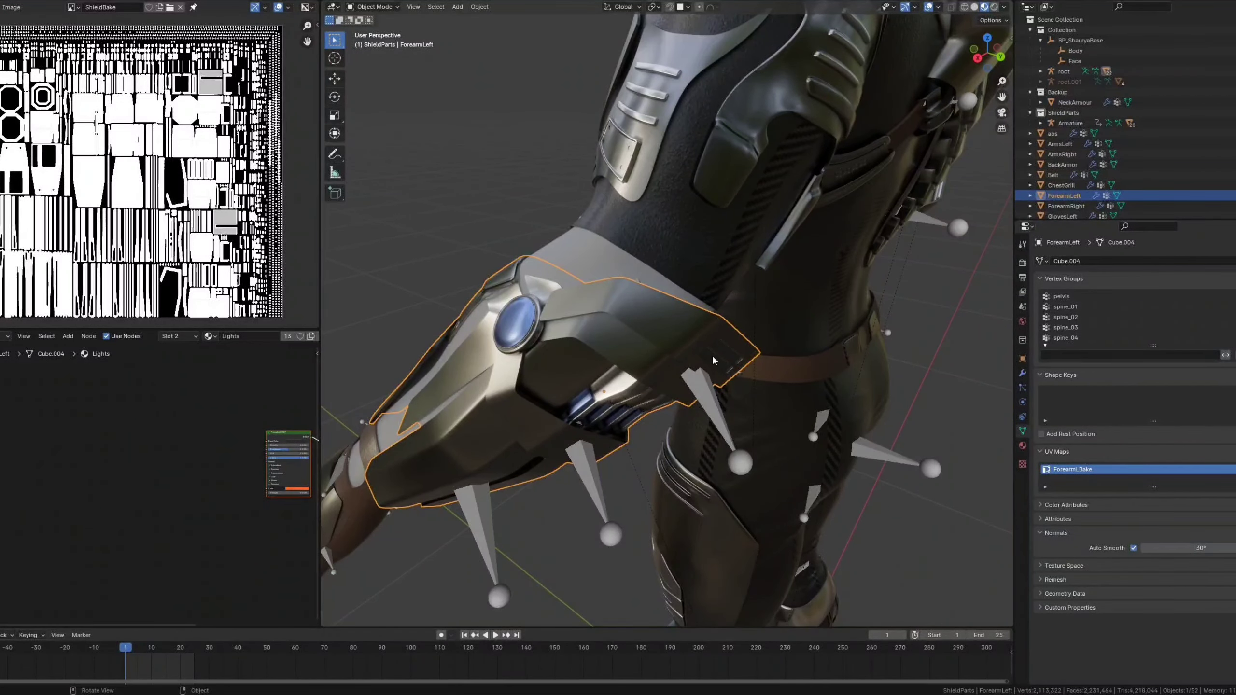
scroll(711, 360, "up", 2)
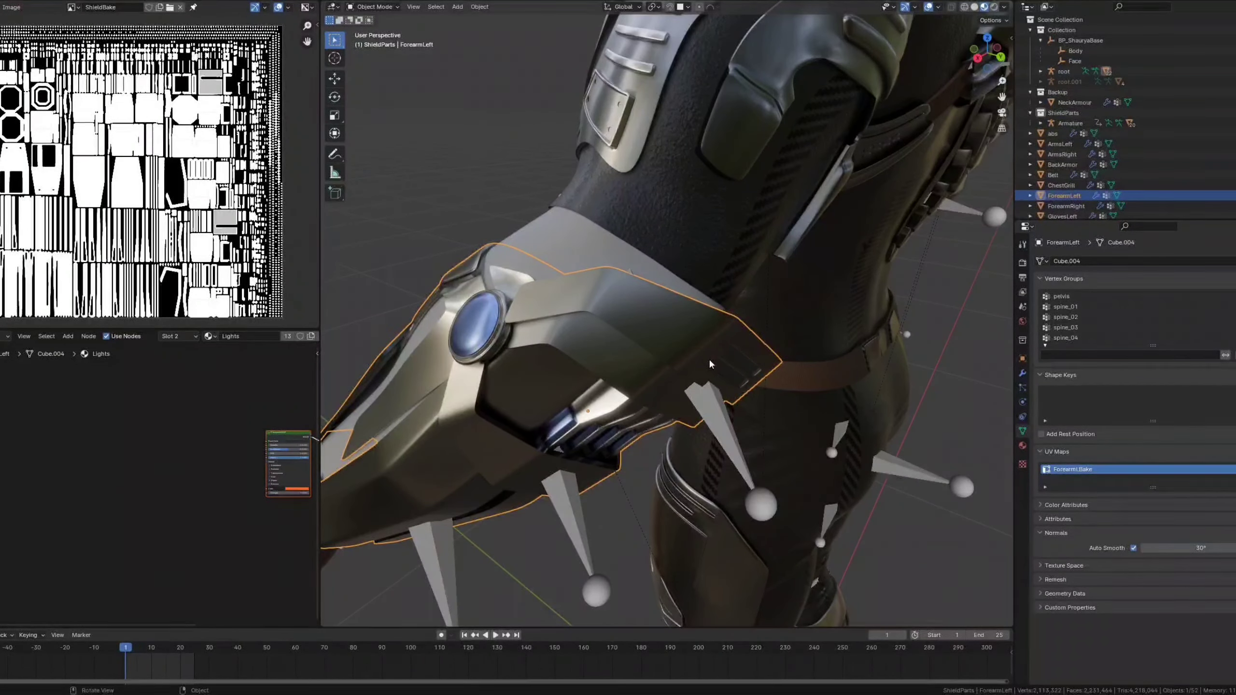
Step: Add the root armature to the selection and enter Weight Paint mode on the left forearm armour
left_click(654, 355, "shift")
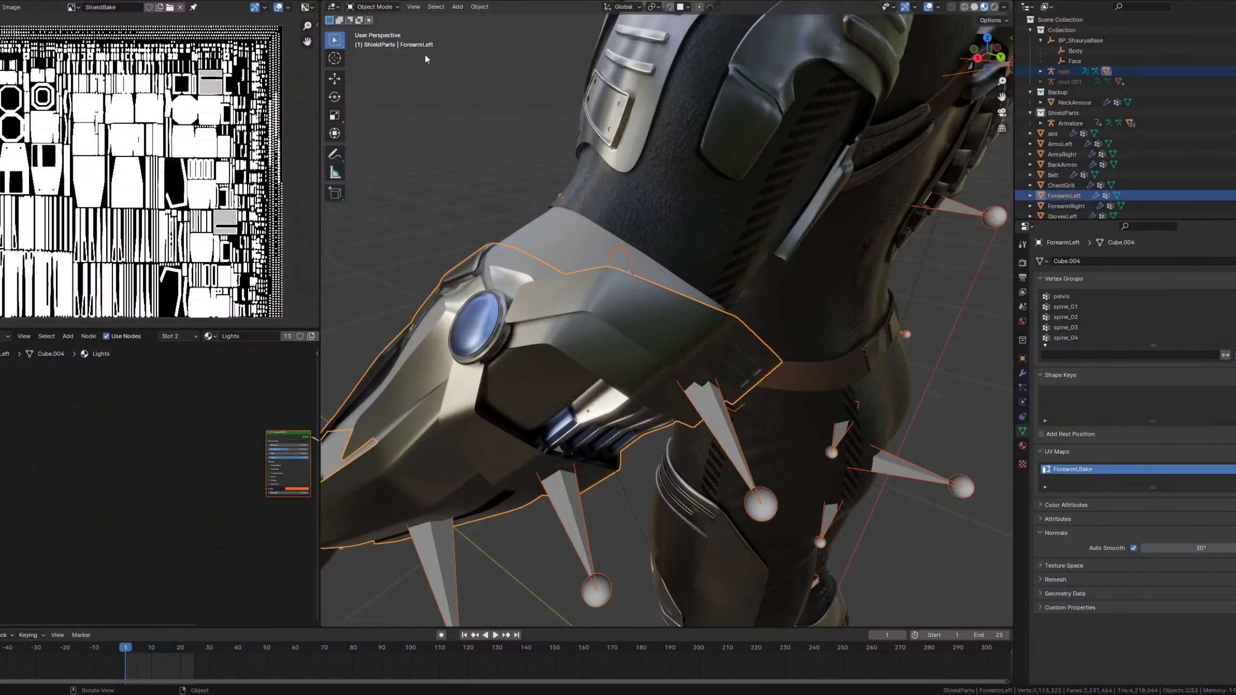
left_click(373, 6)
left_click(387, 64)
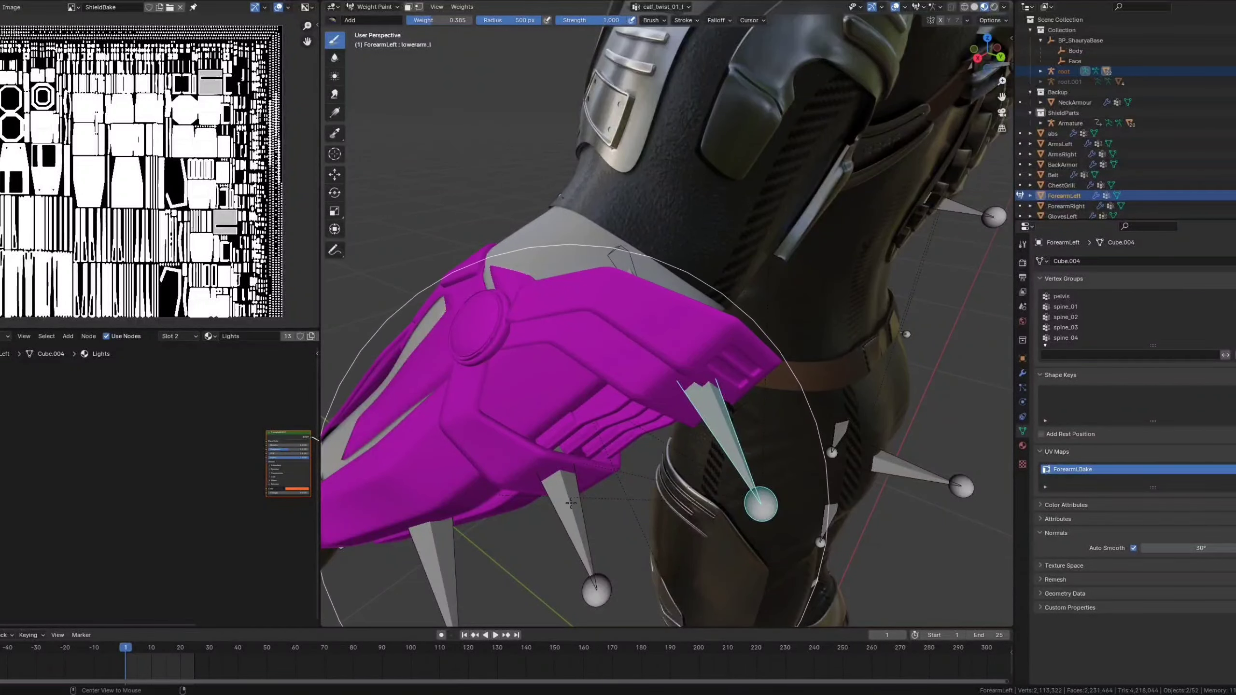
Step: Display the lowerarm_twist_02_l bone's weights on the left forearm armour and examine the gradient towards the wrist
left_click(588, 421, "ctrl")
middle_click_drag(587, 421, 633, 414)
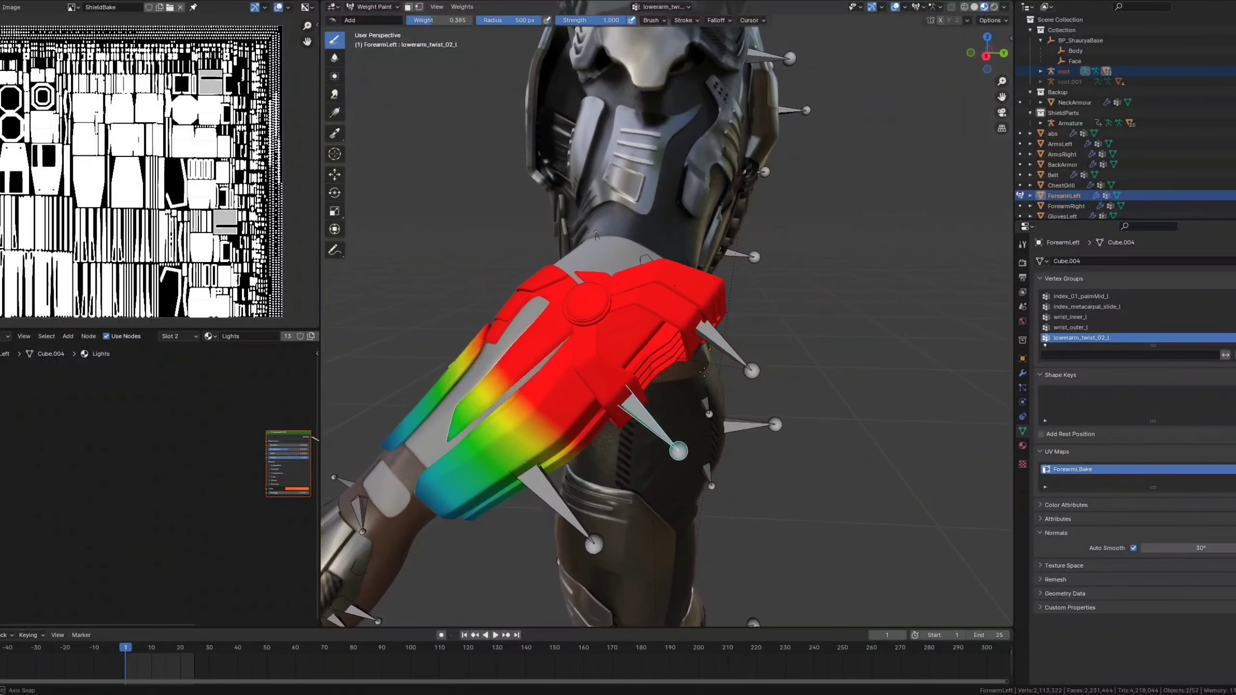
scroll(640, 404, "up", 3)
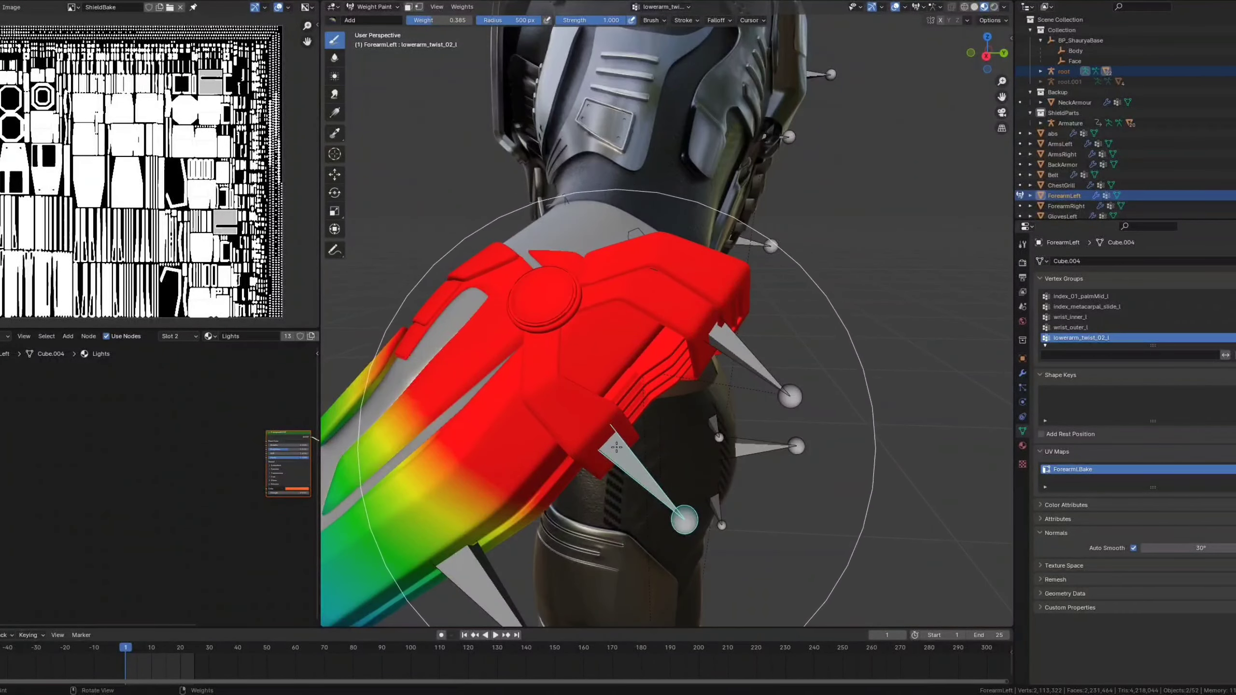
Step: Display the lowerarm_twist_01_l bone's weights on the left forearm armour and examine the gradient between elbow and wrist
middle_click_drag(564, 388, 575, 414)
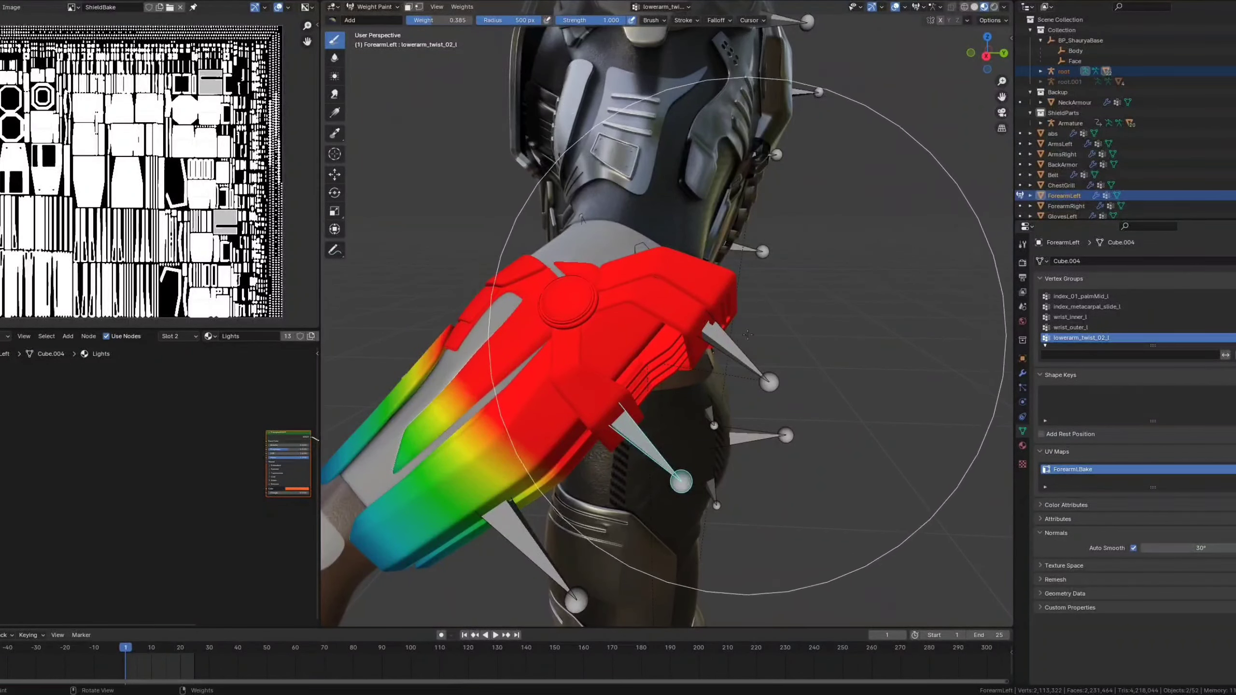
left_click(505, 516, "ctrl")
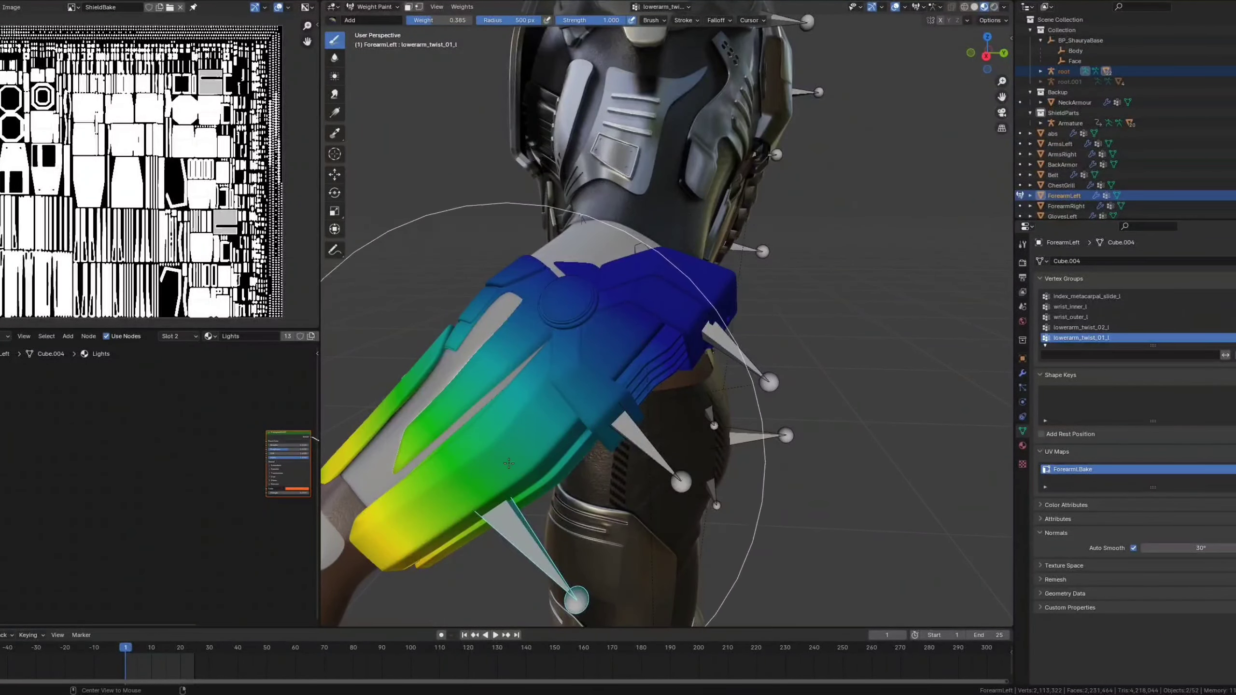
middle_click_drag(493, 442, 624, 309, "shift")
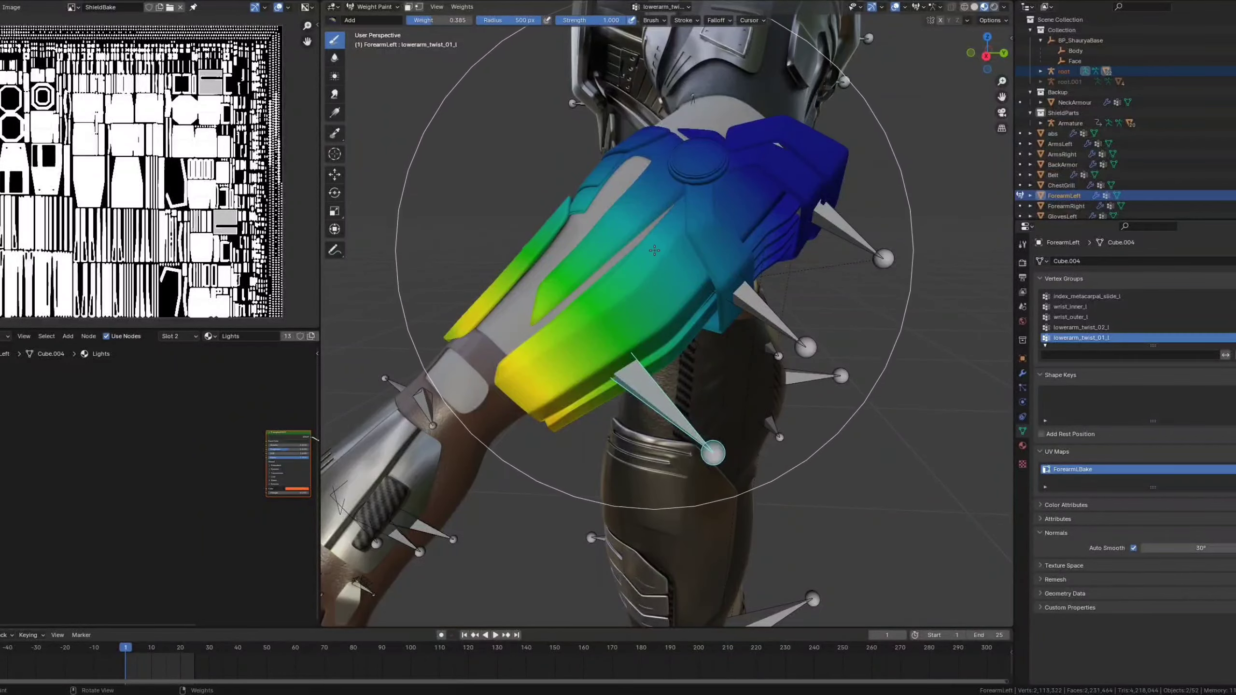
middle_click_drag(688, 270, 637, 367, "shift")
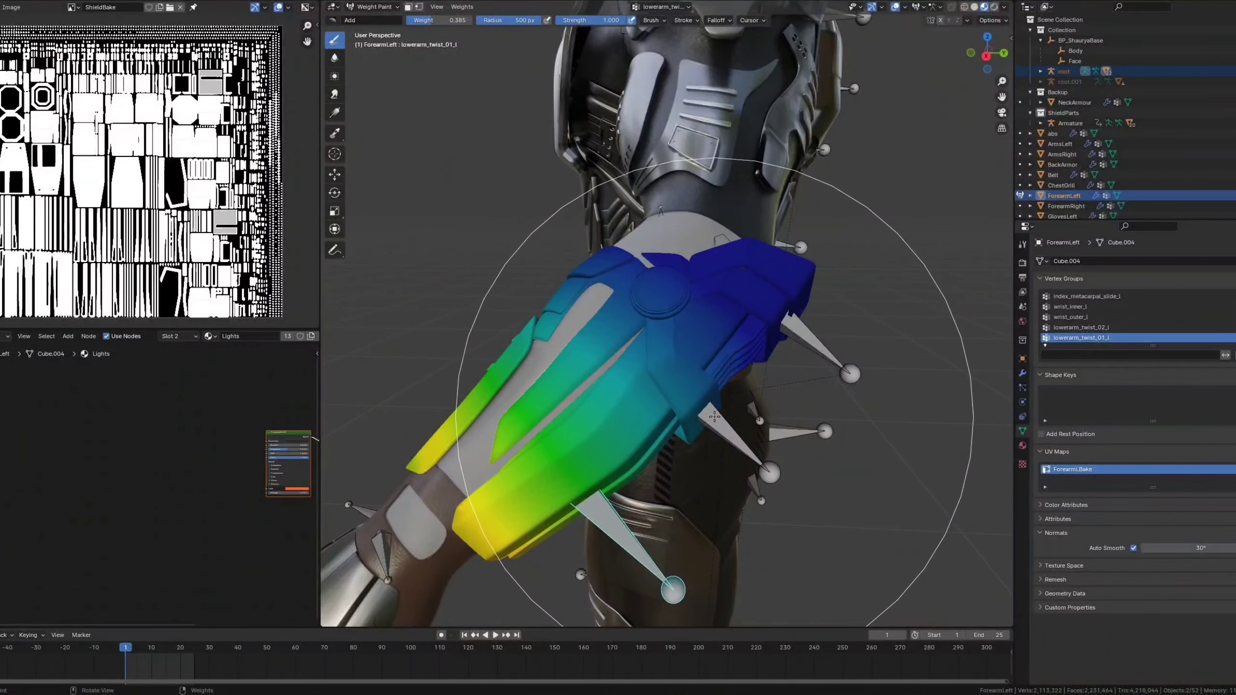
middle_click_drag(631, 372, 922, 379)
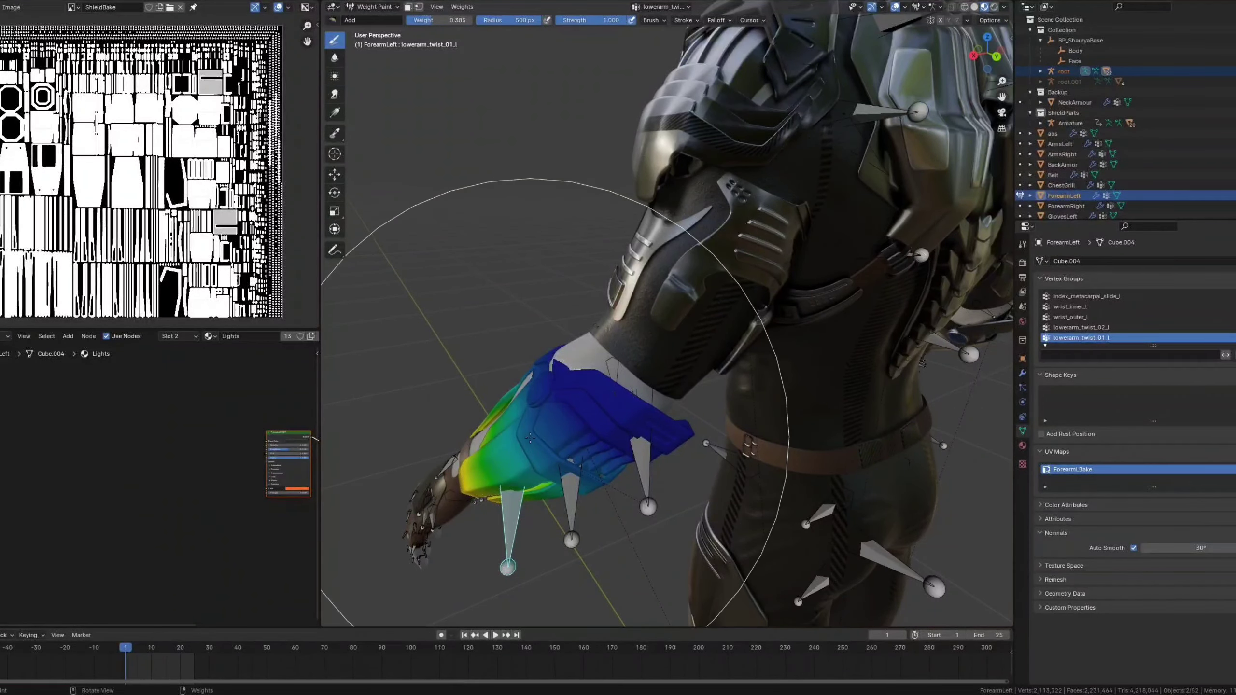
middle_click_drag(655, 427, 670, 358, "shift")
scroll(670, 359, "up", 2)
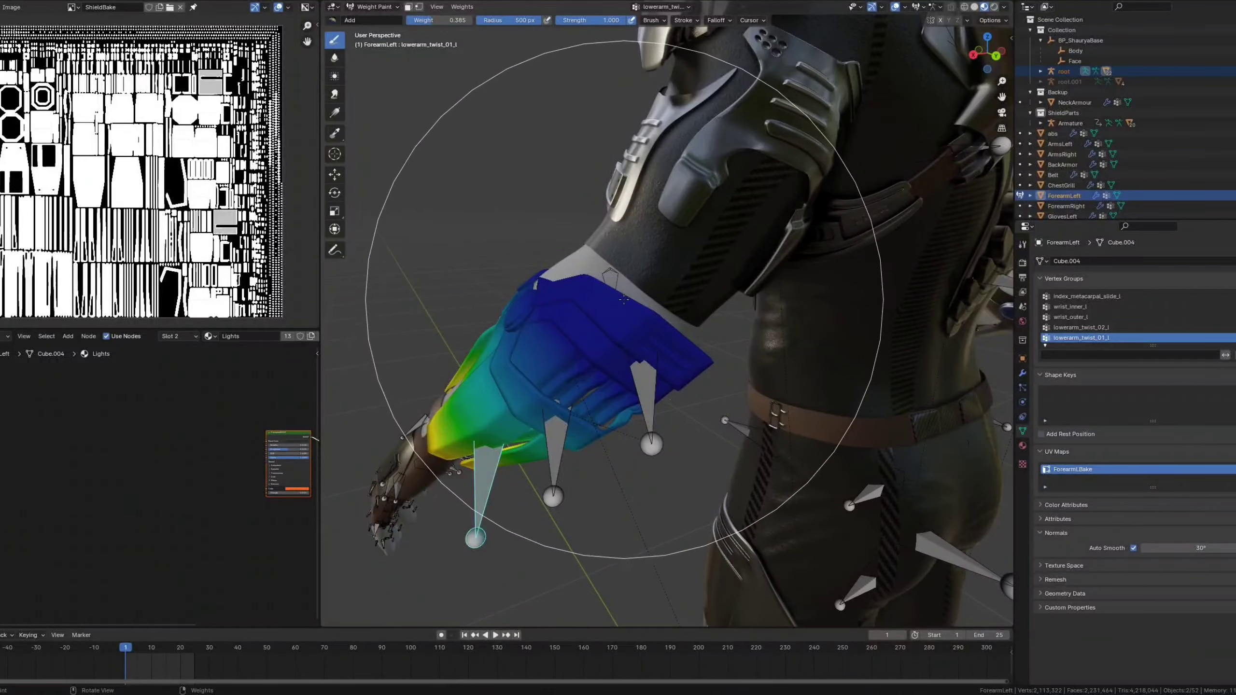
Step: Display the lowerarm_out_l weights on the left forearm armour, remove that vertex group and return to Object Mode
left_click(611, 279, "ctrl")
middle_click_drag(632, 322, 632, 378)
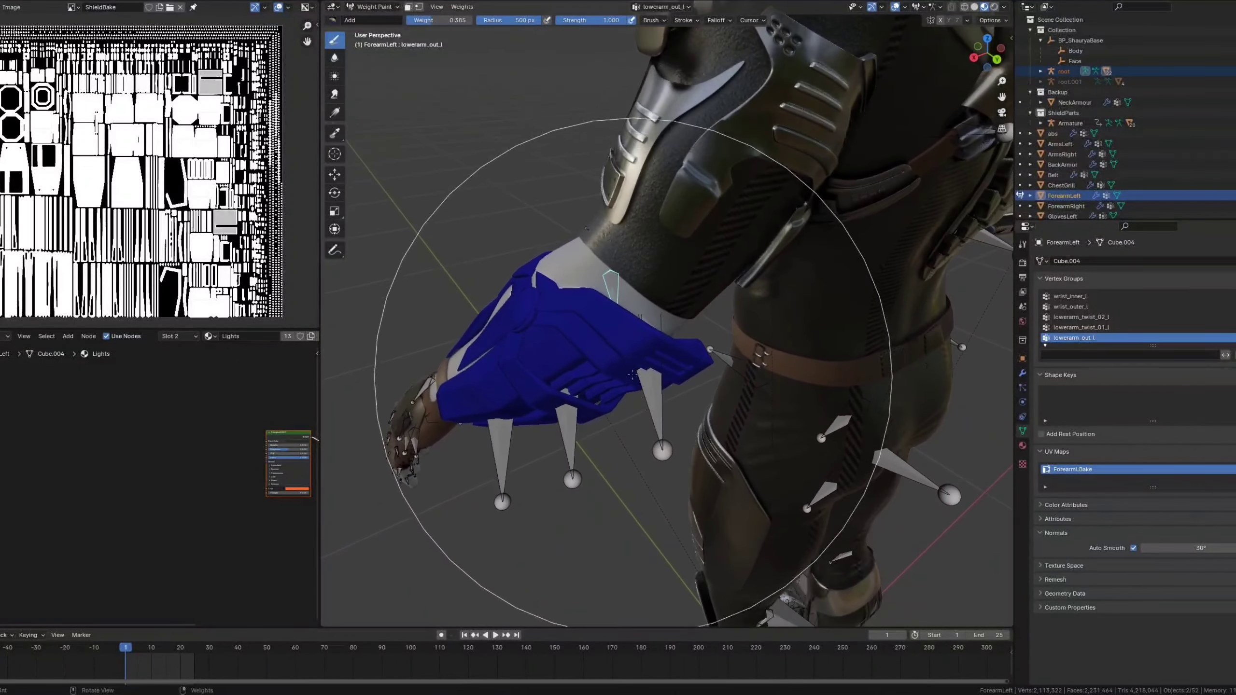
scroll(613, 336, "up", 3)
middle_click_drag(552, 248, 571, 319)
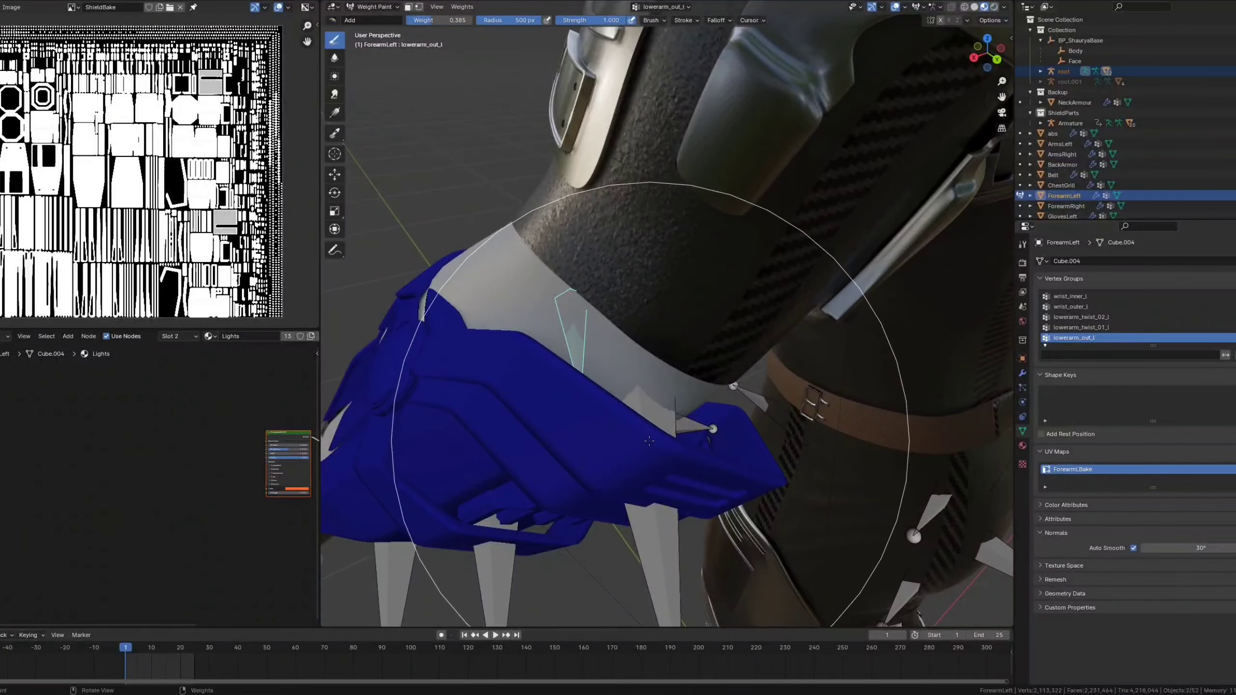
mouse_move(637, 442)
middle_mouse_down()
mouse_move(589, 555)
mouse_move(462, 353)
mouse_move(593, 400)
mouse_move(552, 403)
mouse_move(593, 378)
mouse_move(635, 374)
middle_mouse_up()
scroll(462, 352, "down", 3)
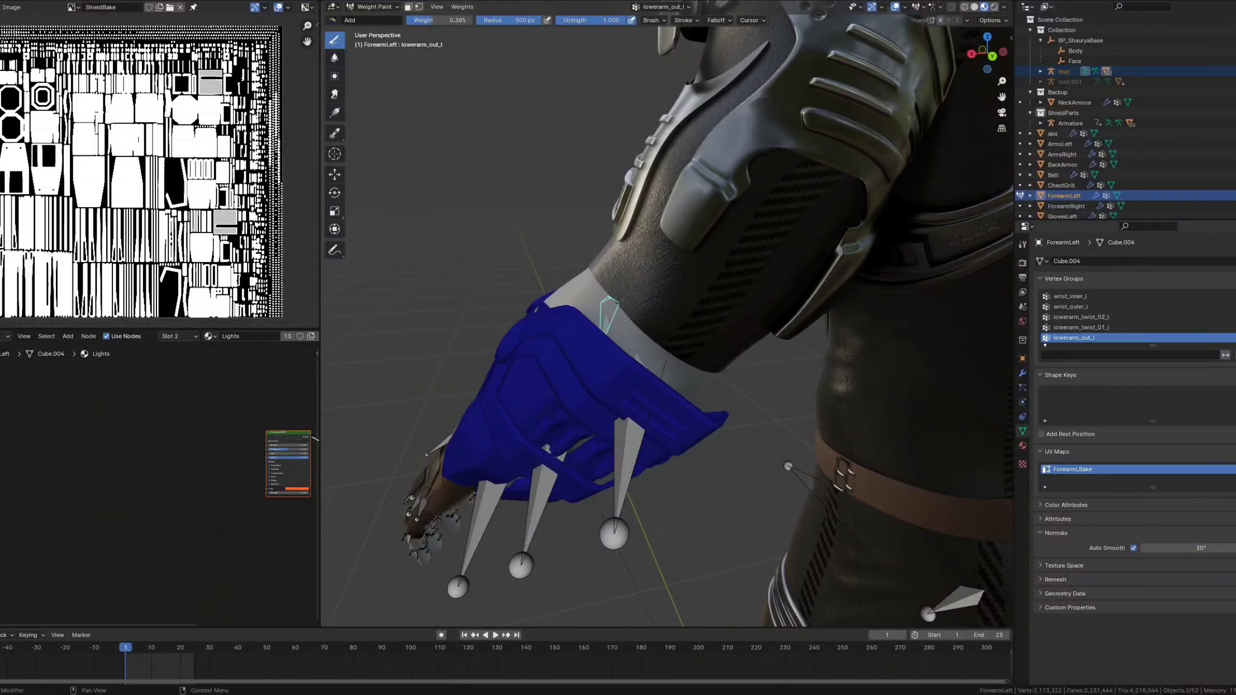
left_click(1235, 307)
mouse_move(594, 407)
middle_mouse_down()
mouse_move(622, 363)
mouse_move(681, 370)
mouse_move(685, 358)
middle_mouse_up()
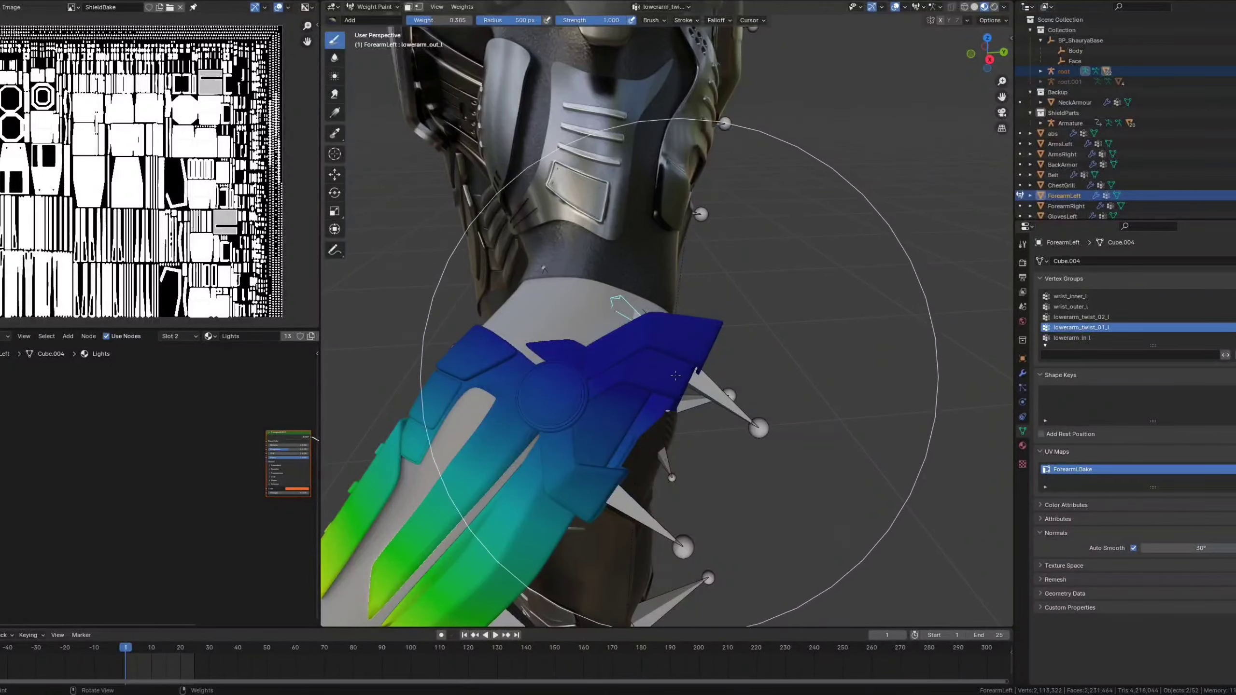
scroll(608, 292, "down", 8)
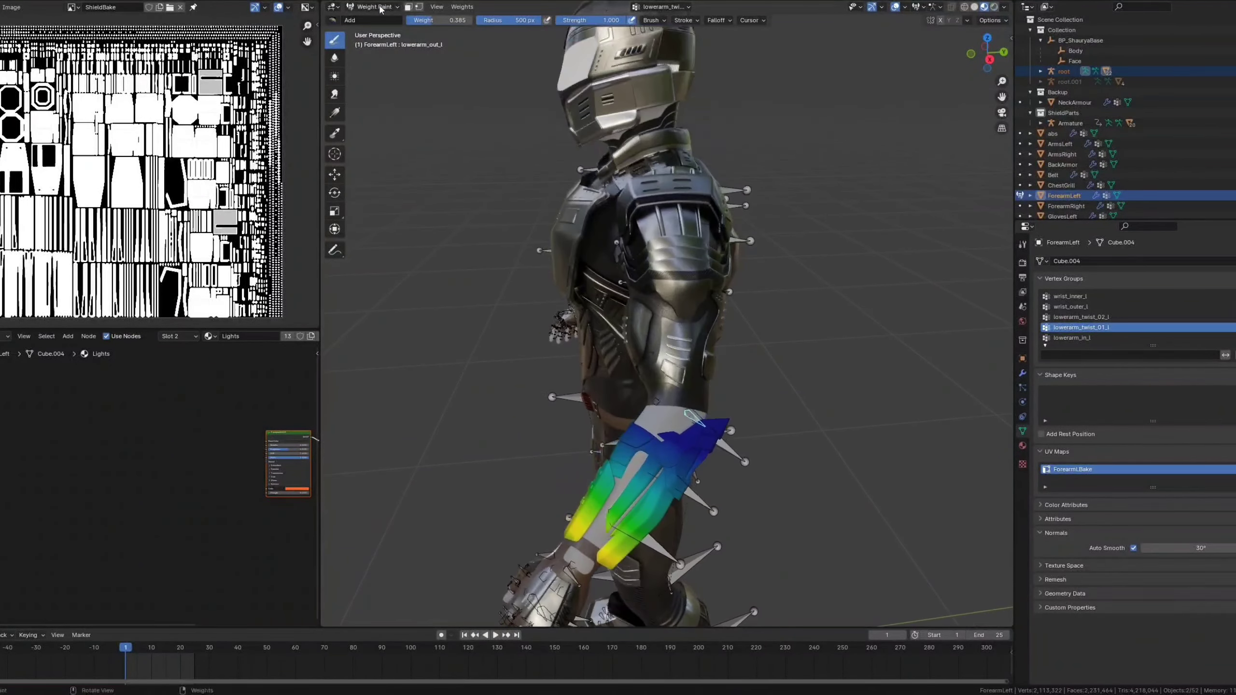
left_click(385, 6)
left_click(391, 18)
Step: Select the neck armour and examine its segments closely beneath the helmet
middle_click_drag(499, 237, 549, 329)
scroll(548, 329, "up", 3)
scroll(548, 328, "down", 2)
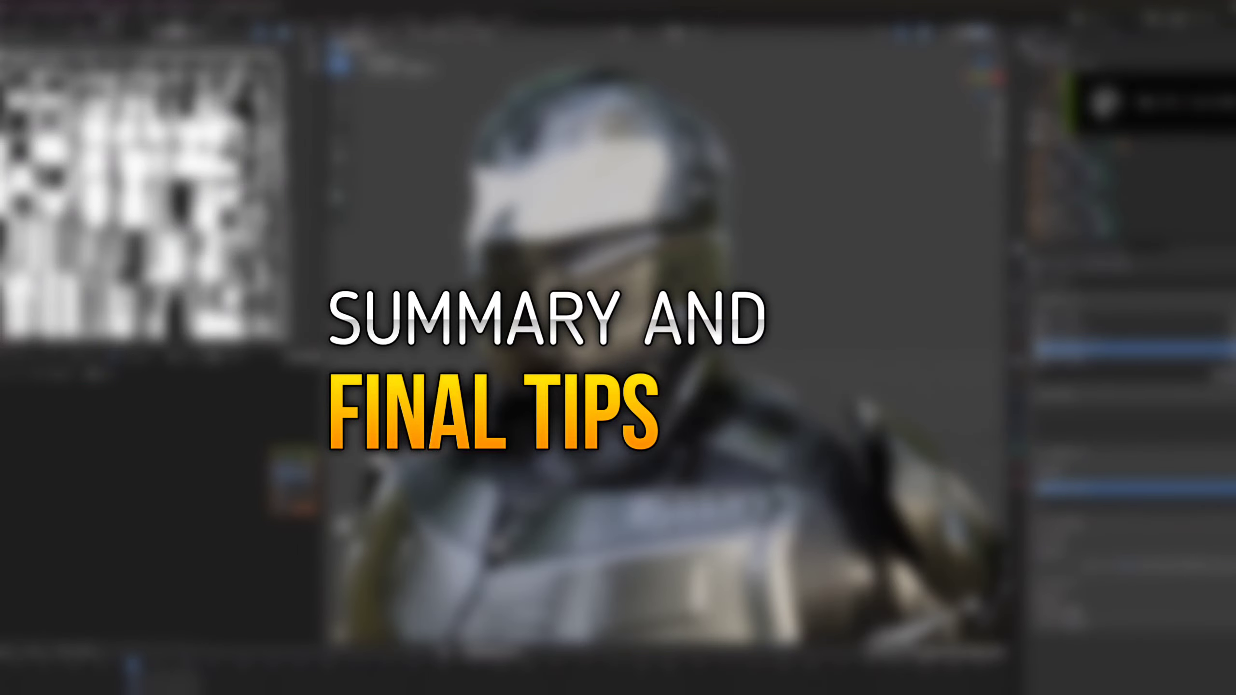
middle_click_drag(647, 390, 628, 403)
scroll(627, 403, "up", 3)
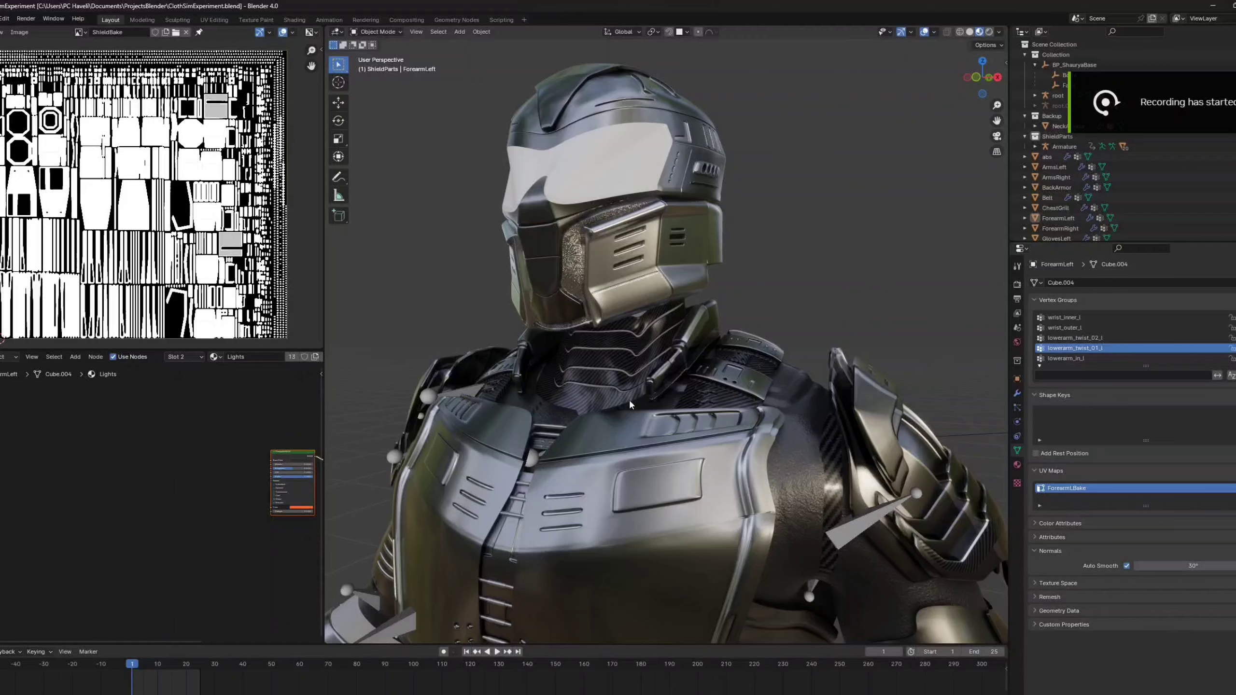
scroll(628, 398, "up", 5)
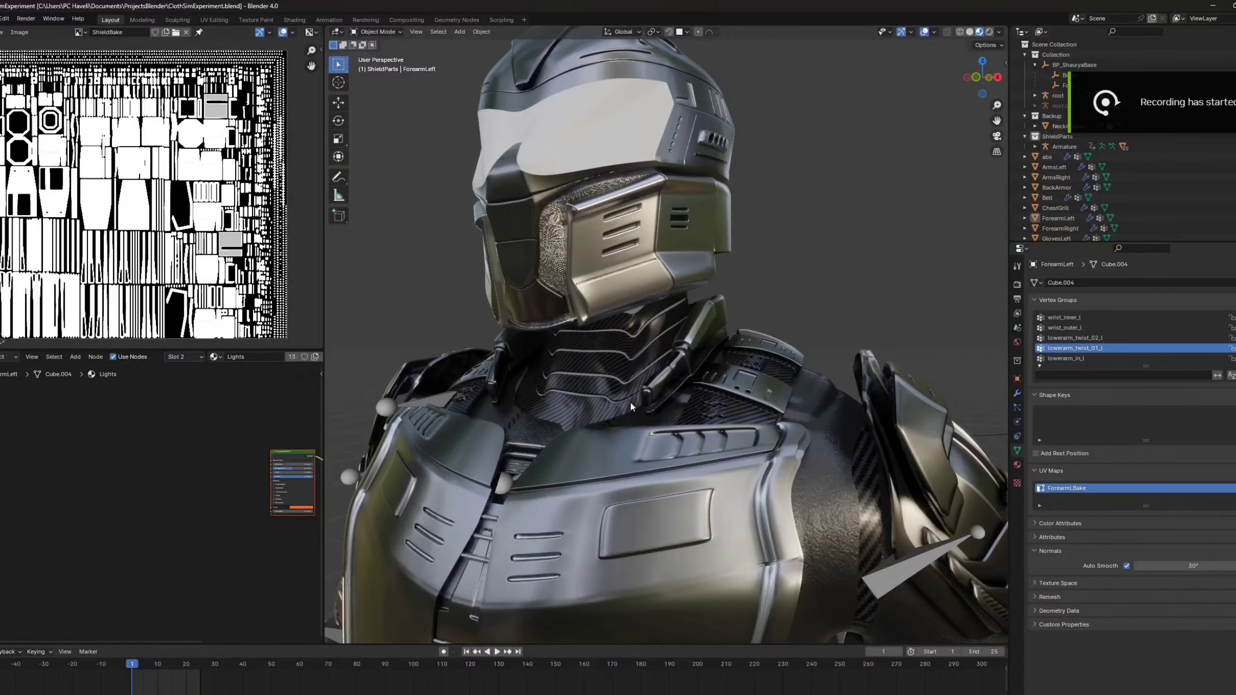
left_click(621, 362)
scroll(673, 393, "up", 6)
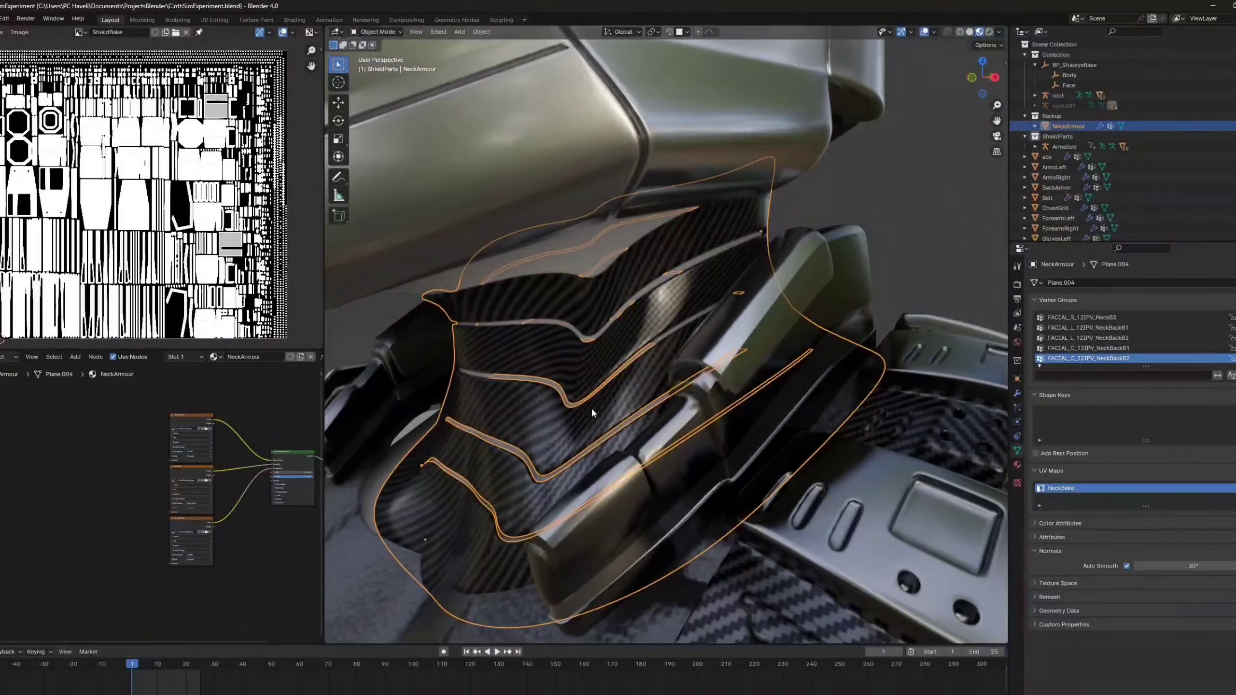
middle_click_drag(593, 413, 631, 442)
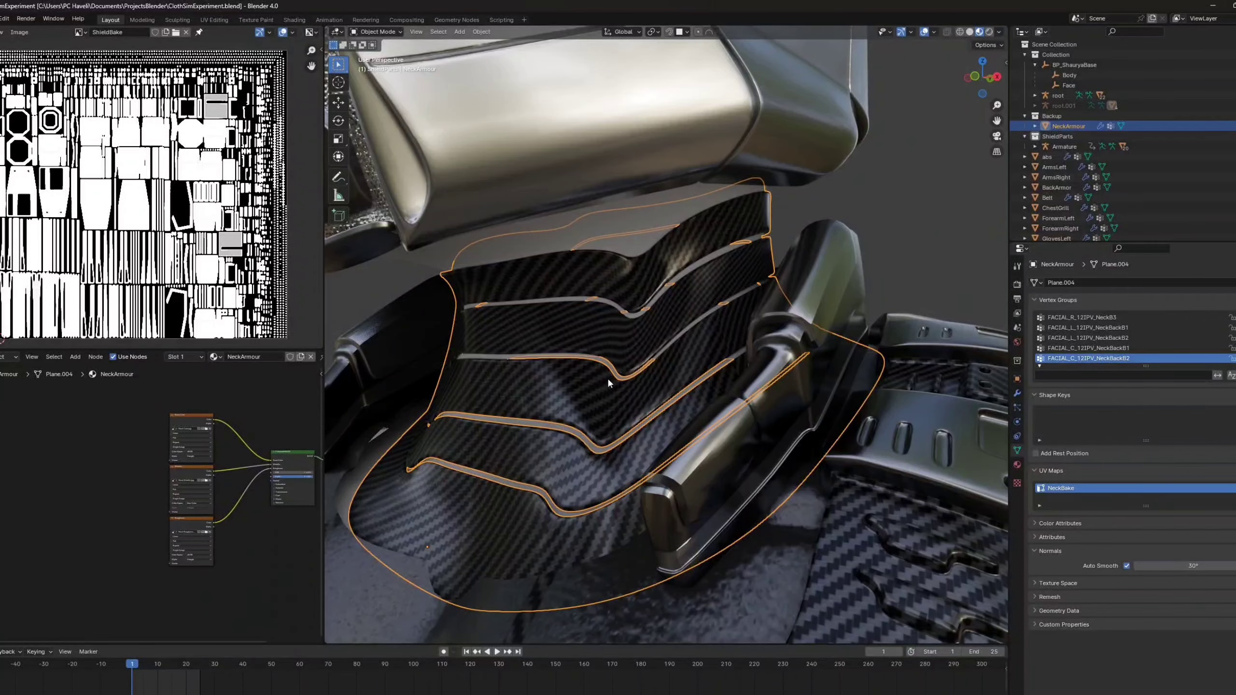
middle_click_drag(609, 381, 583, 356)
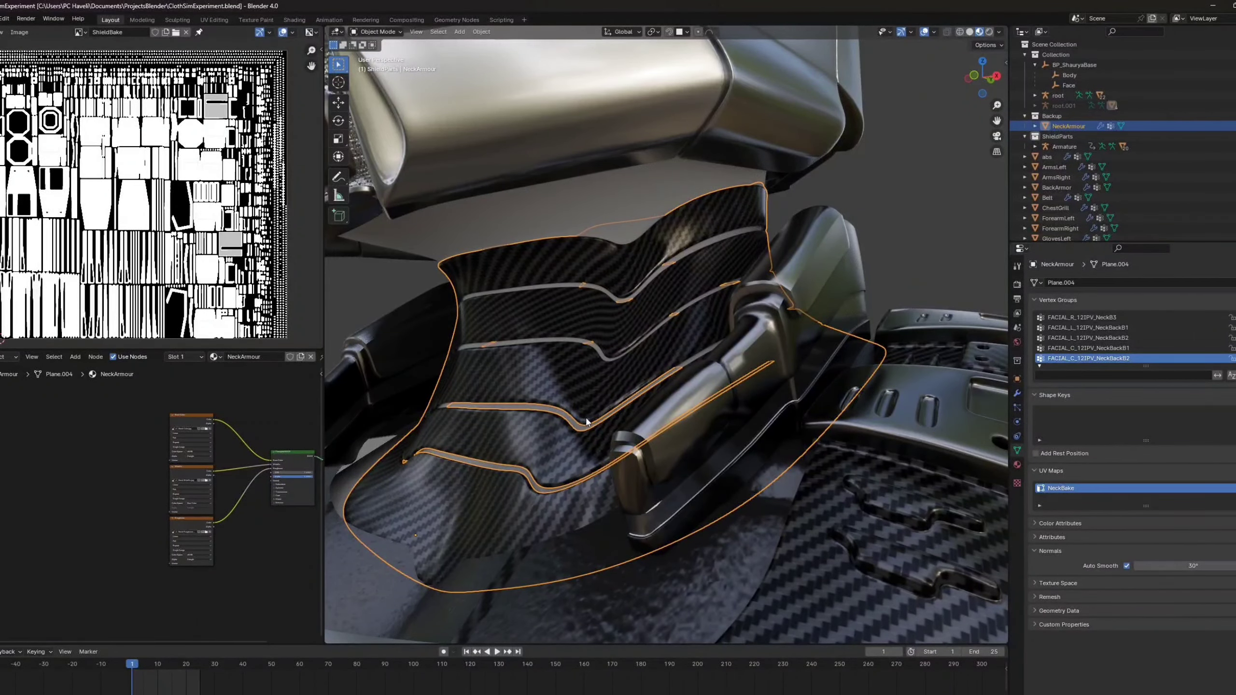
middle_click_drag(547, 301, 809, 384, "shift")
scroll(647, 380, "down", 4)
scroll(651, 386, "up", 5)
scroll(639, 417, "down", 5)
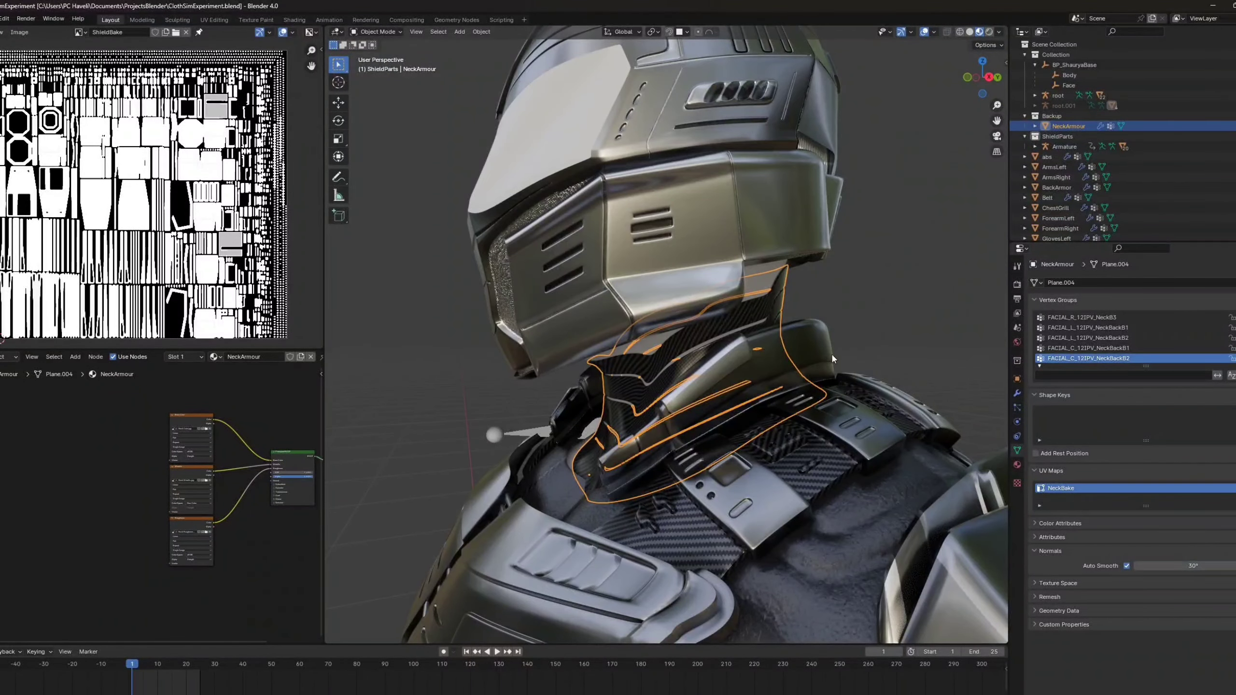
Step: Unhide the root.001 face armature and select it together with the neck armour, keeping the neck armour active
left_click(1234, 106)
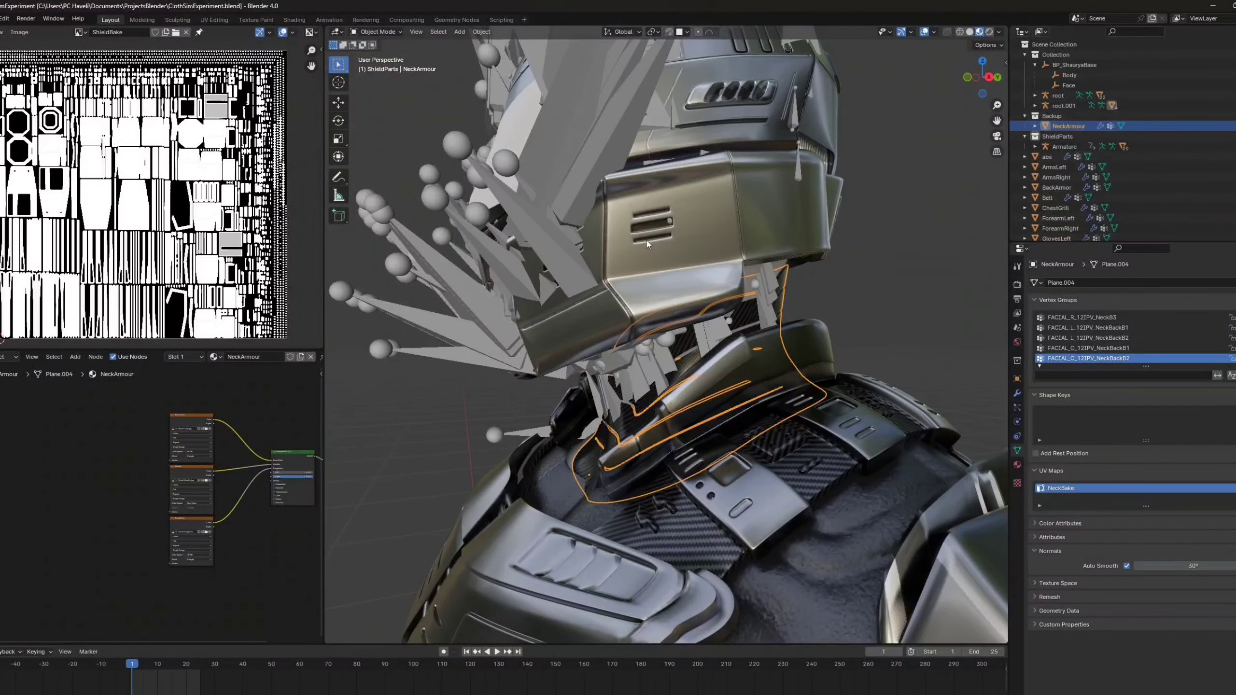
left_click(548, 232)
left_click(680, 359, "shift")
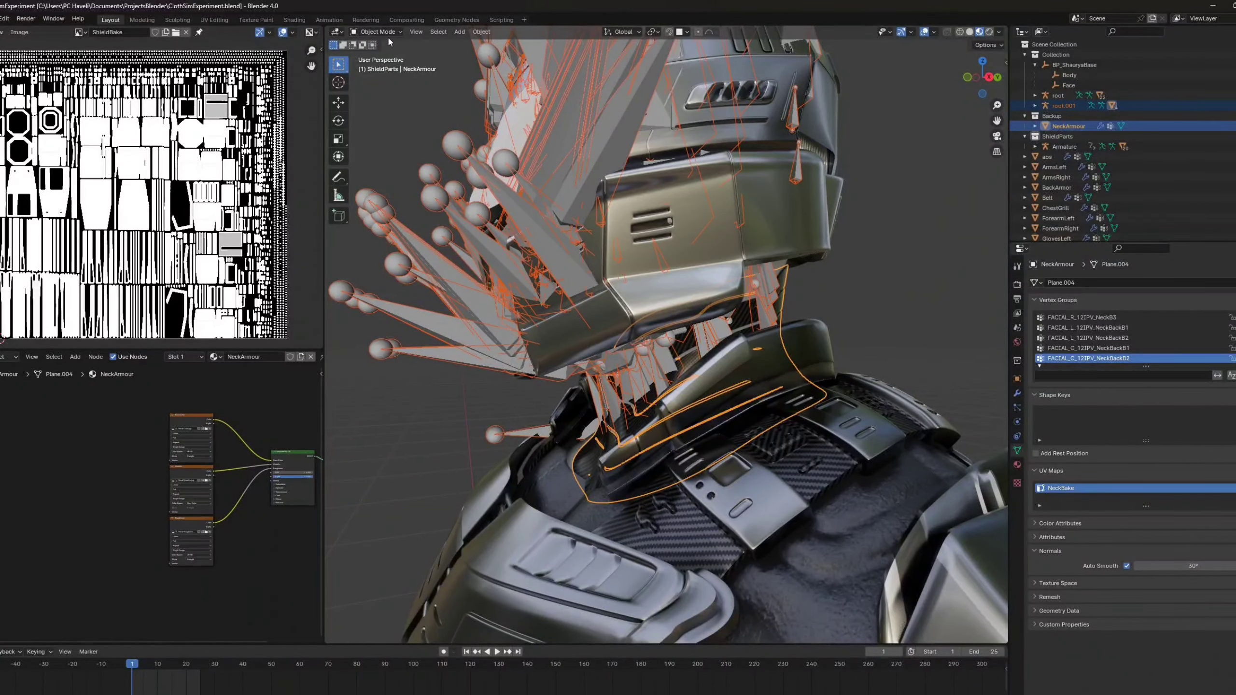
scroll(685, 396, "up", 3)
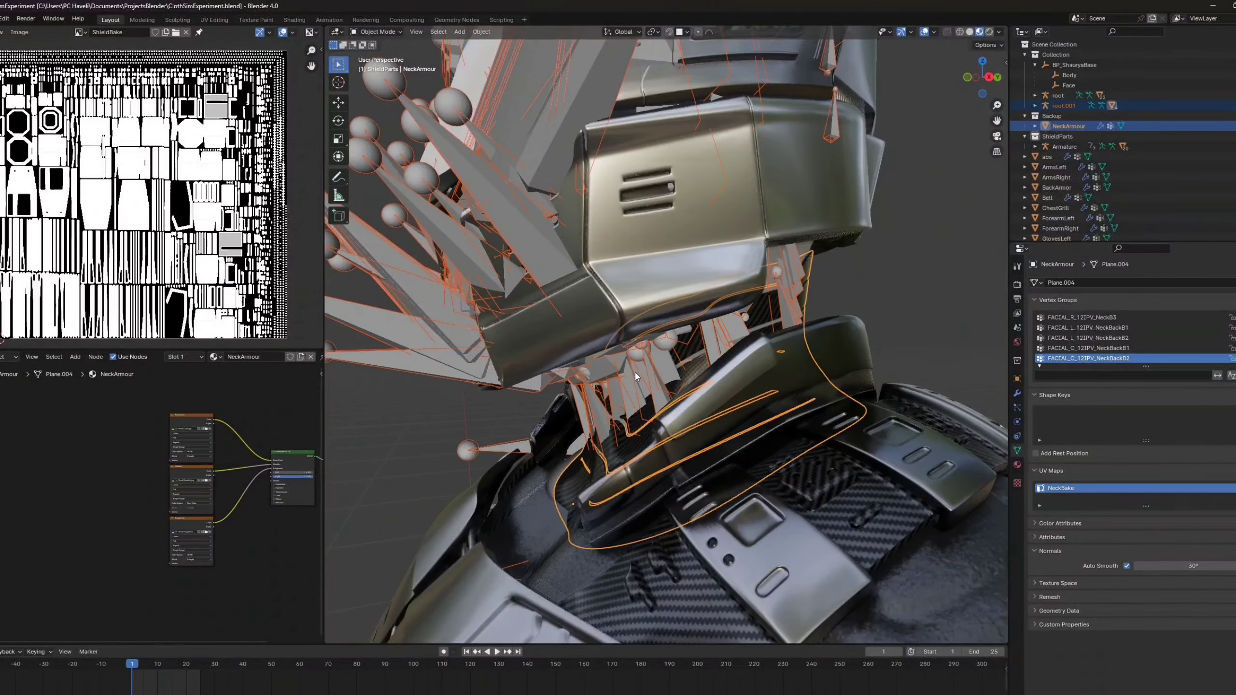
middle_click_drag(635, 373, 684, 378)
scroll(684, 377, "up", 3)
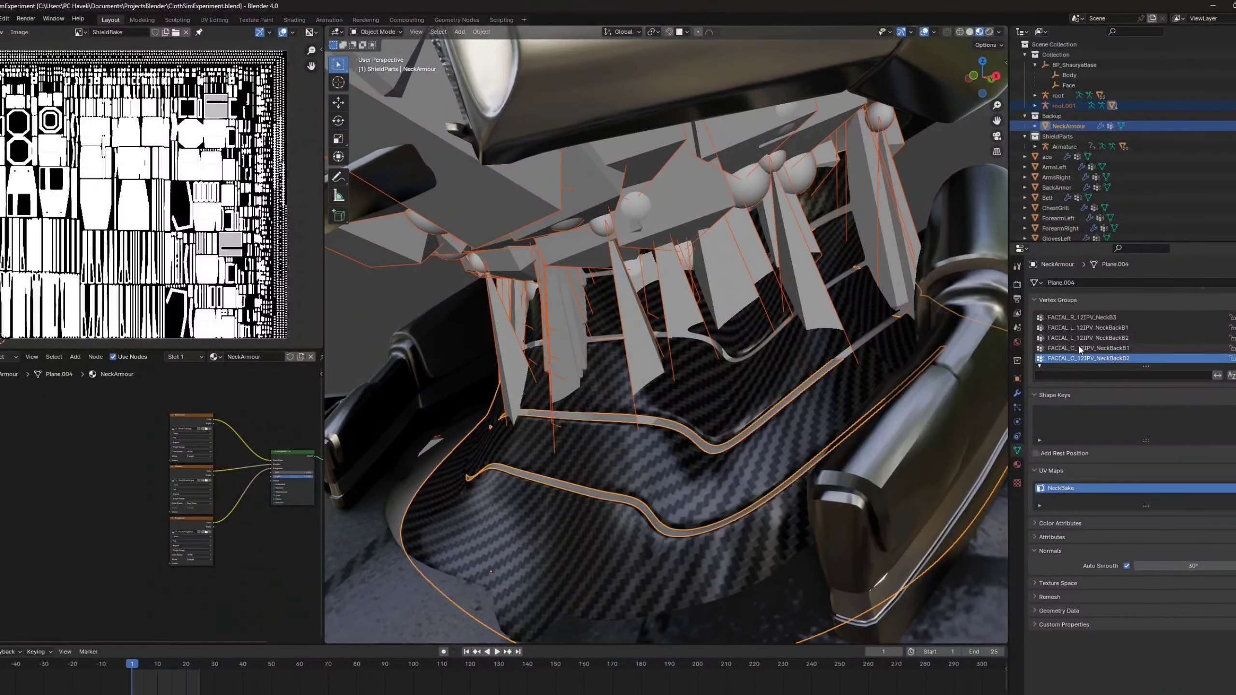
scroll(695, 312, "up", 2)
scroll(695, 336, "down", 3)
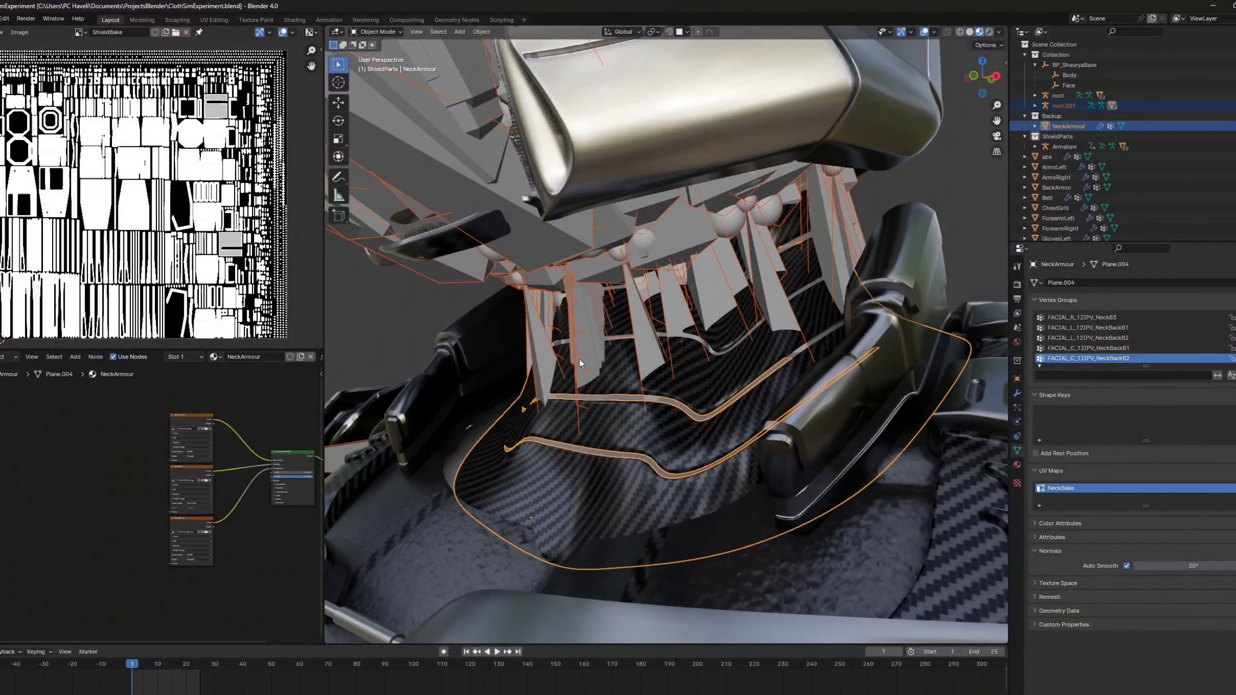
Step: Enter Weight Paint mode on the neck armour and inspect the FACIAL_C_12IPV_NeckBackB1, FACIAL_L_12IPV_NeckBackB2 and FACIAL_L_12IPV_NeckBackB1 vertex groups
left_click(374, 33)
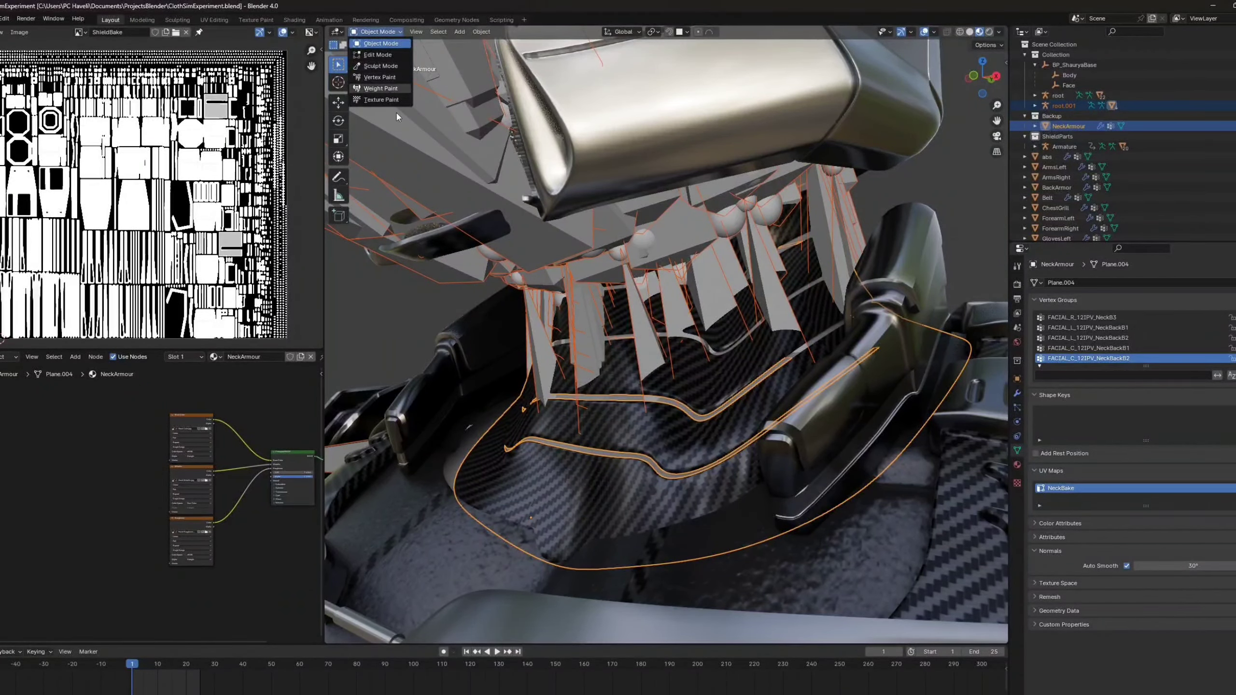
left_click(381, 88)
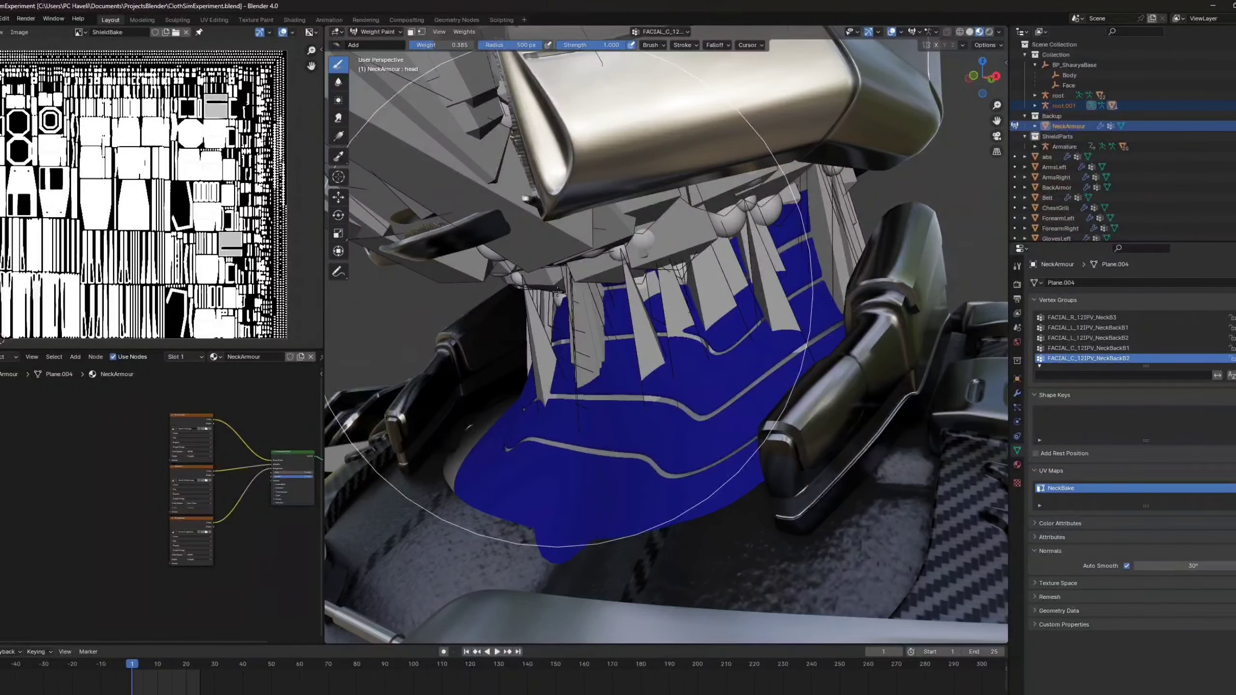
left_click(1094, 349)
left_click(1094, 337)
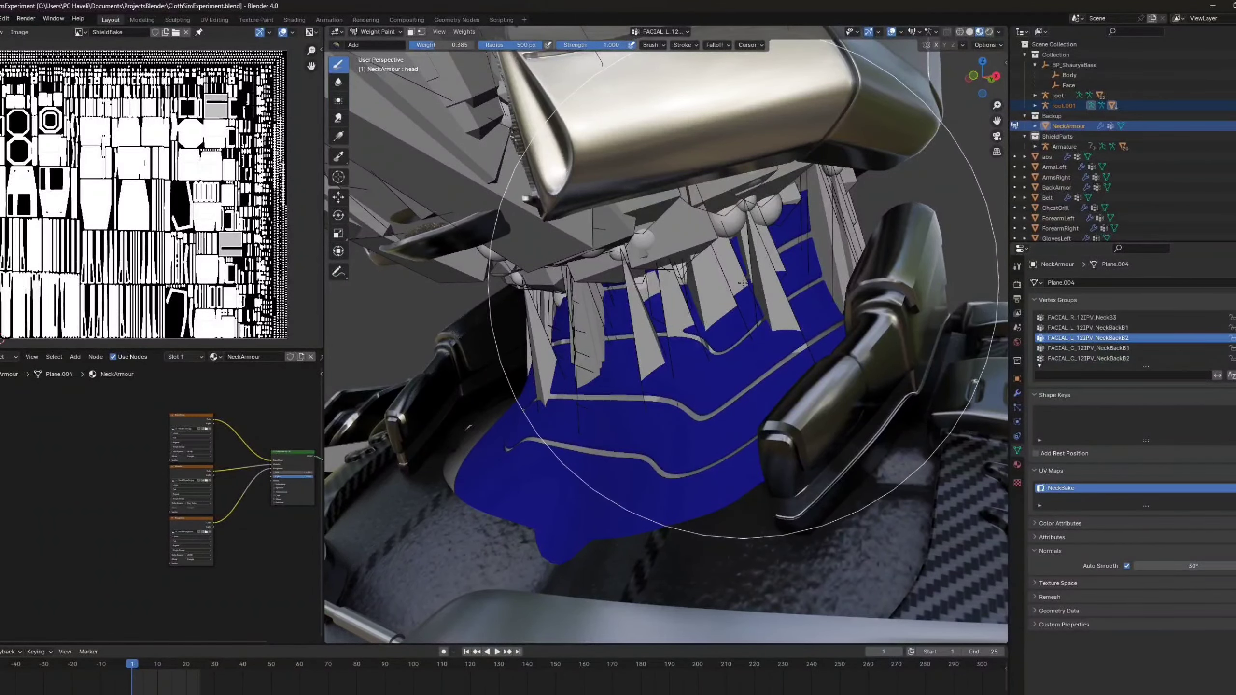
scroll(973, 340, "down", 6)
key("alt+z")
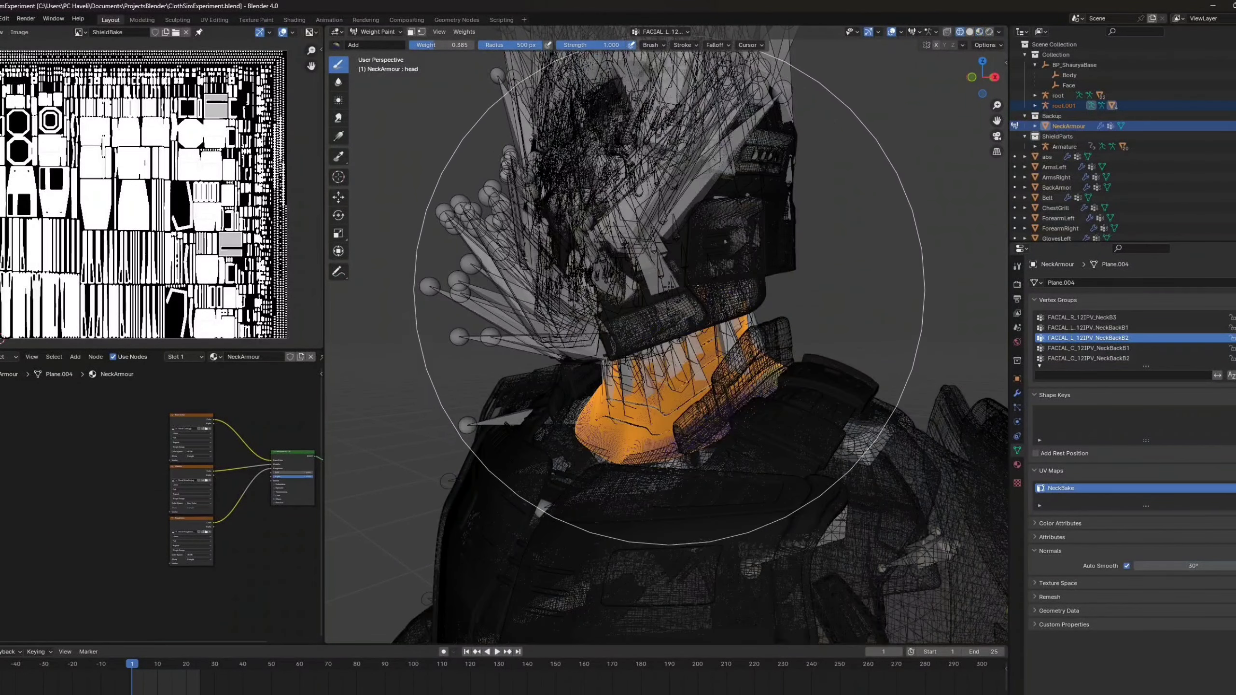
left_click(1101, 329)
key("alt+z")
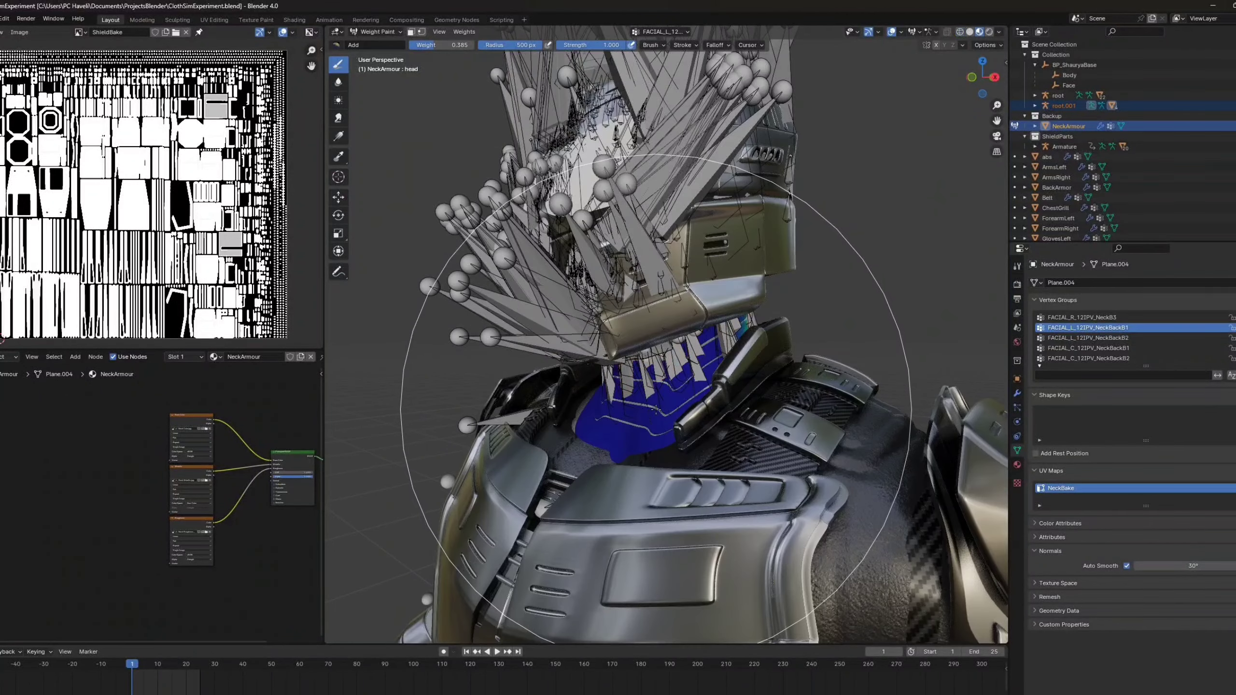
scroll(694, 338, "up", 6)
scroll(695, 338, "down", 3)
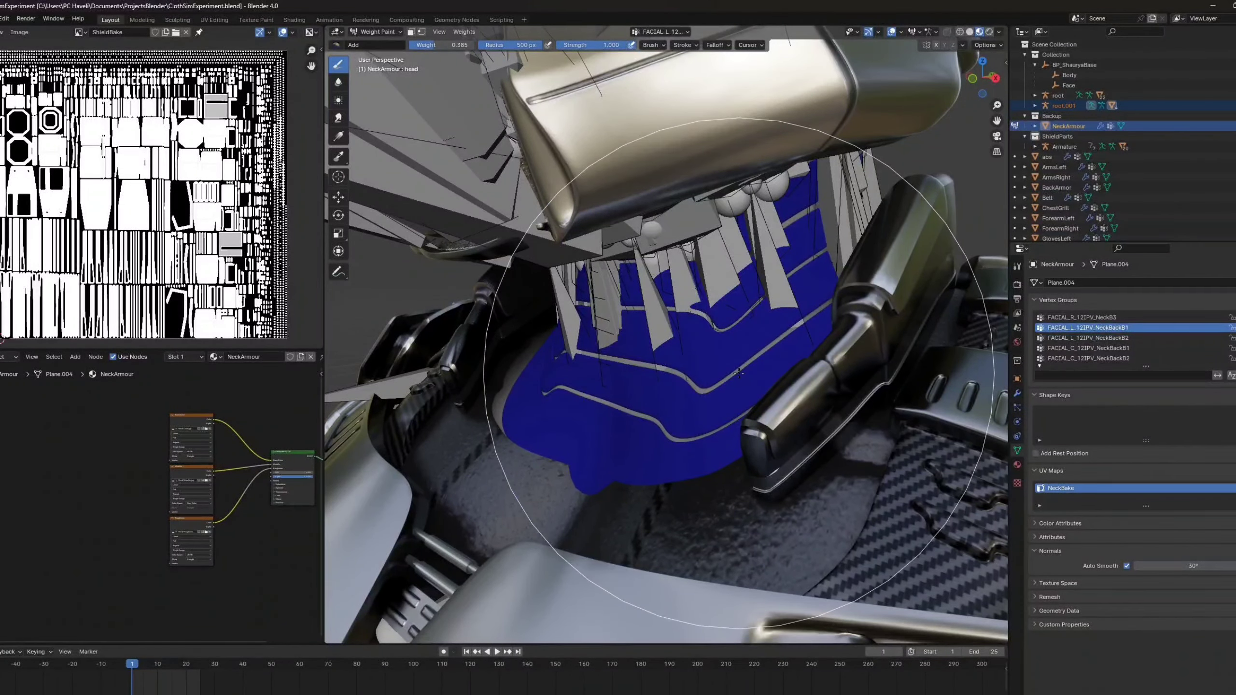
scroll(731, 365, "down", 10)
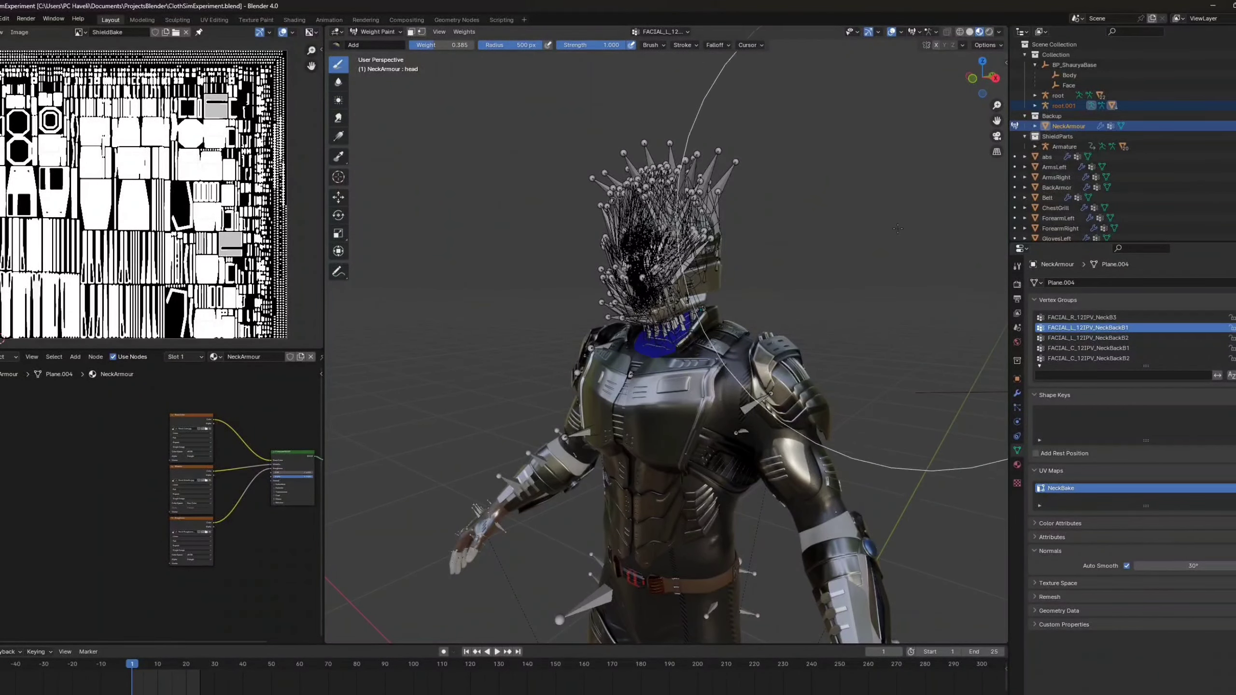
Step: Return to Object Mode, clear the selection and hide the root.001 face armature
left_click(379, 32)
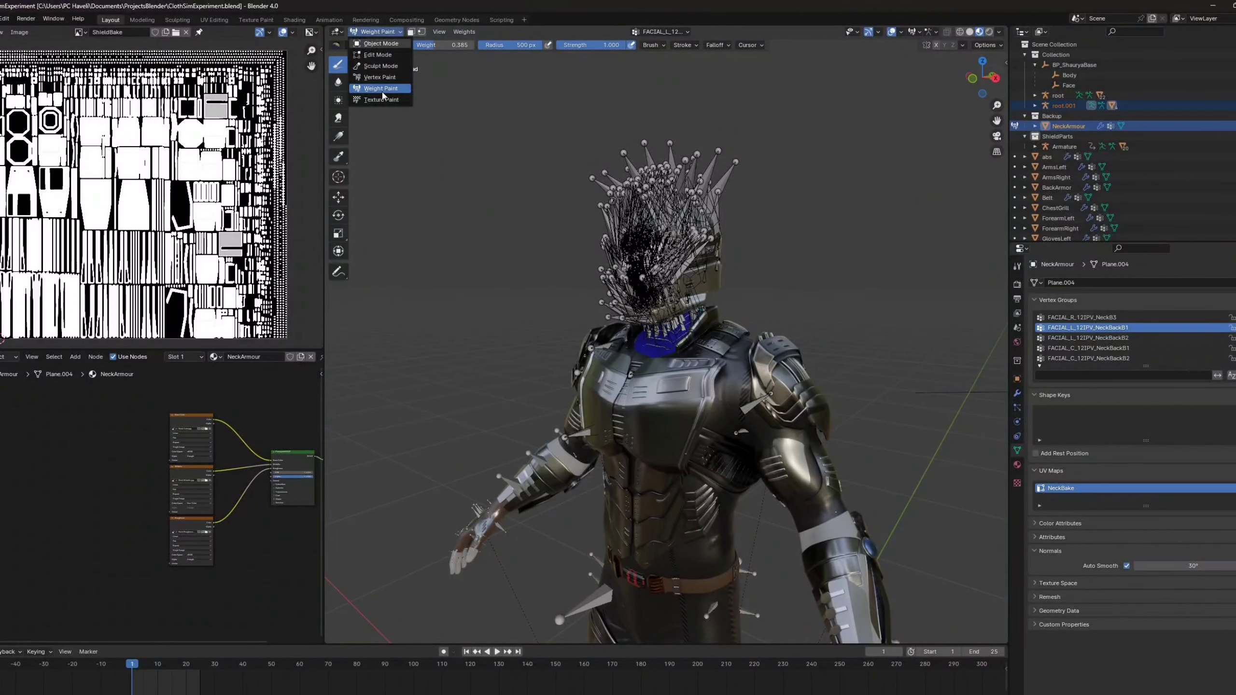
left_click(381, 44)
left_click(742, 292)
scroll(720, 341, "up", 2)
scroll(702, 393, "down", 2)
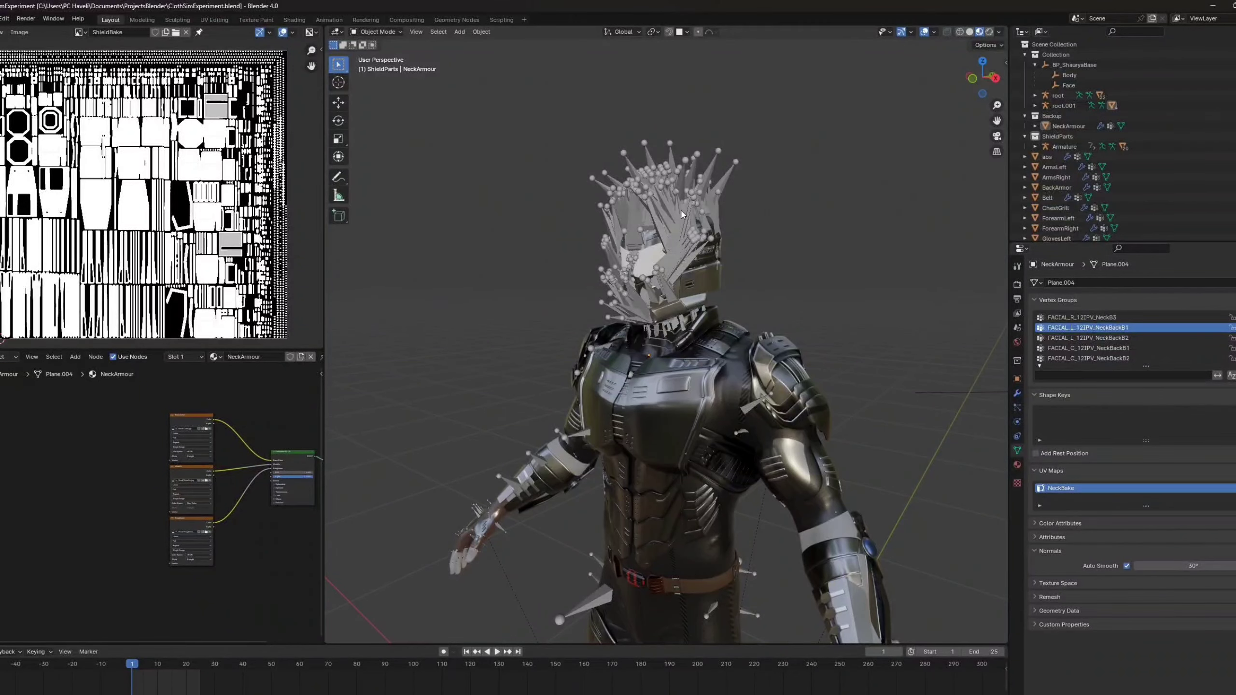
left_click(677, 243)
key("h")
Step: Examine the armour around the left shoulder and upper arm from the character's side
middle_click_drag(676, 240, 651, 356)
scroll(697, 446, "up", 2)
middle_click_drag(655, 441, 695, 437)
scroll(662, 443, "up", 1)
scroll(695, 437, "up", 2)
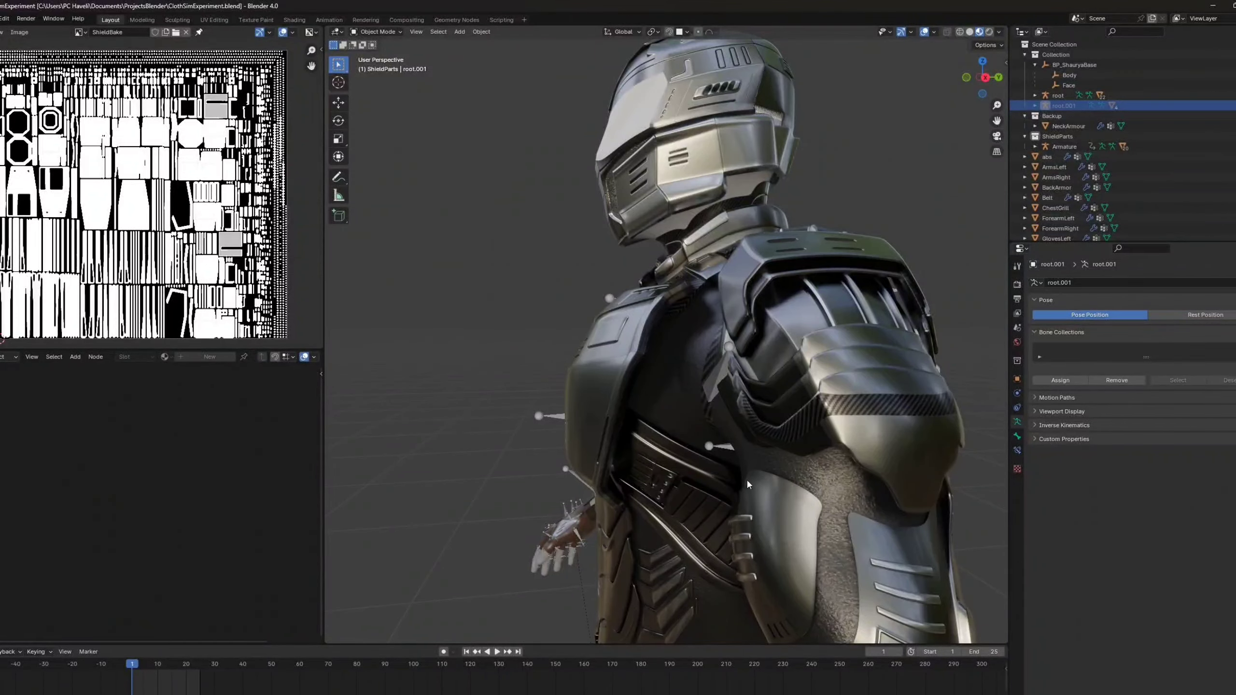